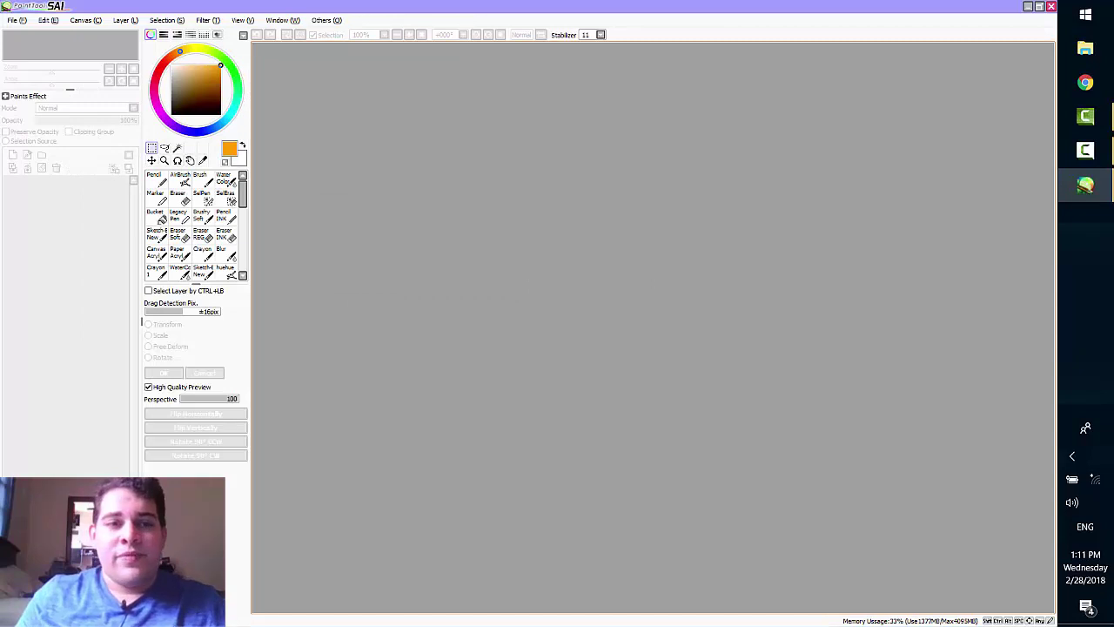
Step: Create a new canvas 5.5 inches wide and 7.75 inches high at 300 pixel/inch
click(17, 20)
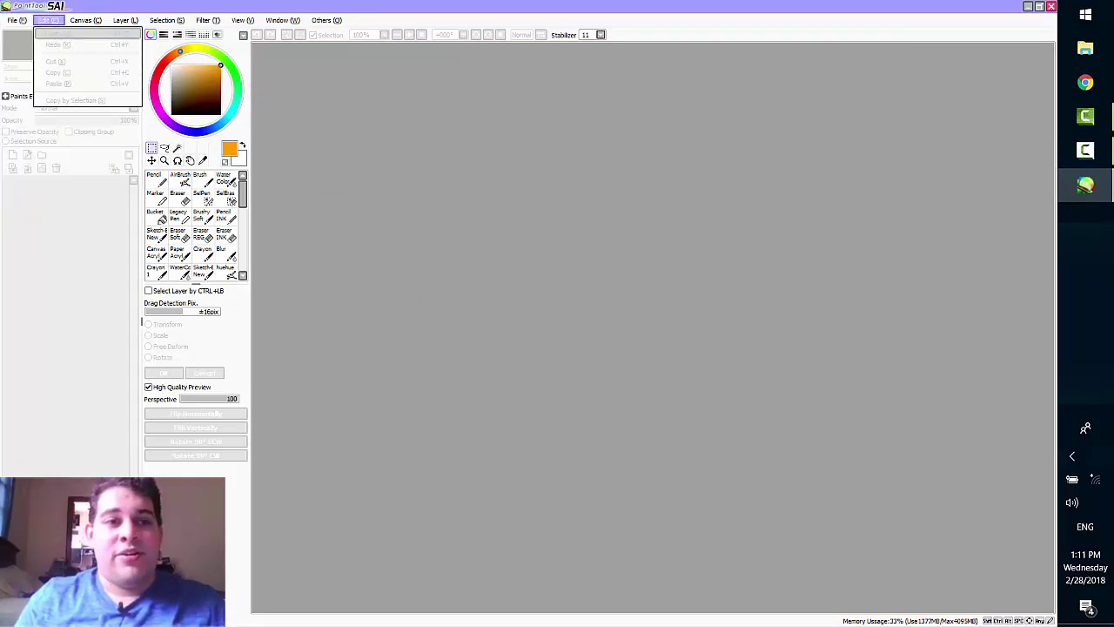
click(35, 34)
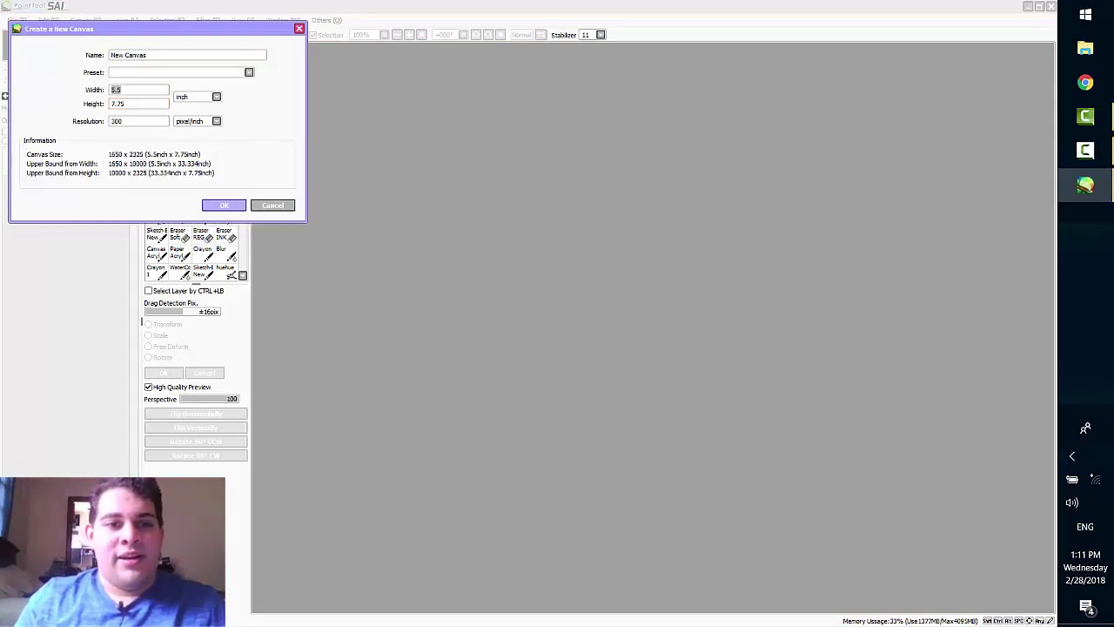
key(Return)
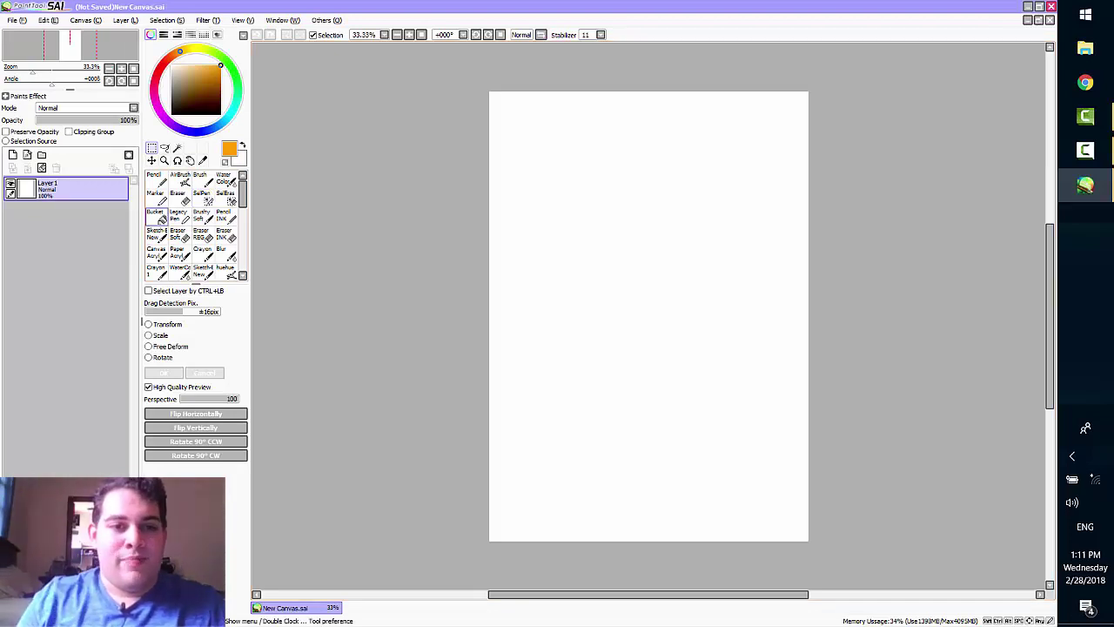
Step: Draw two long curved test strokes side by side in blue with the Pencil INK brush
click(226, 217)
drag(180, 51, 207, 131)
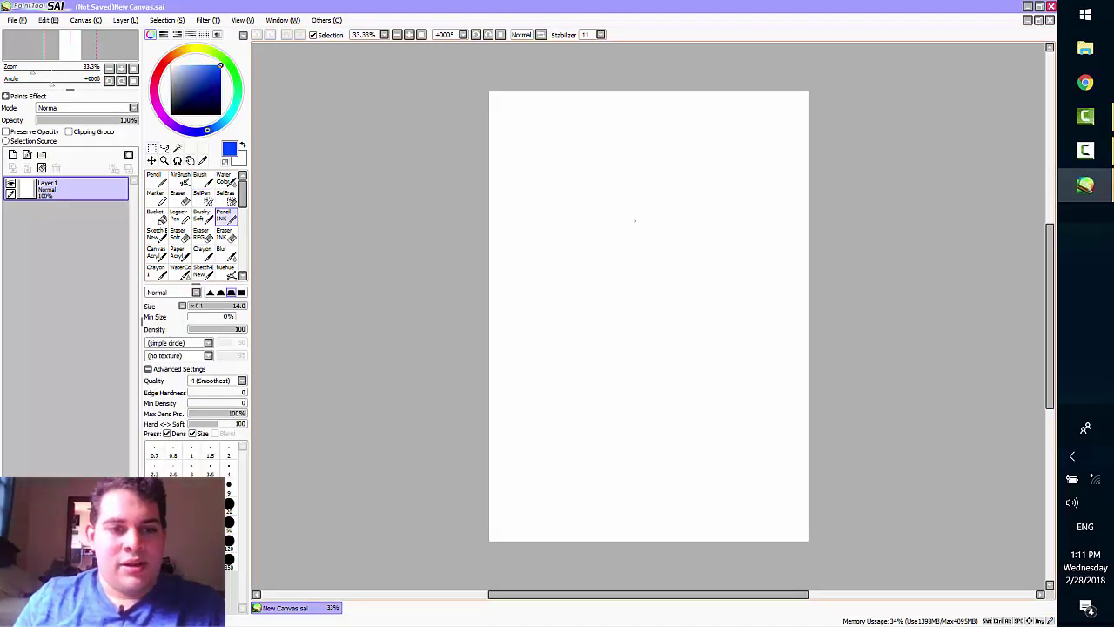
mouse_move(676, 168)
mouse_down()
mouse_move(601, 276)
mouse_move(668, 477)
mouse_up()
drag(701, 168, 739, 397)
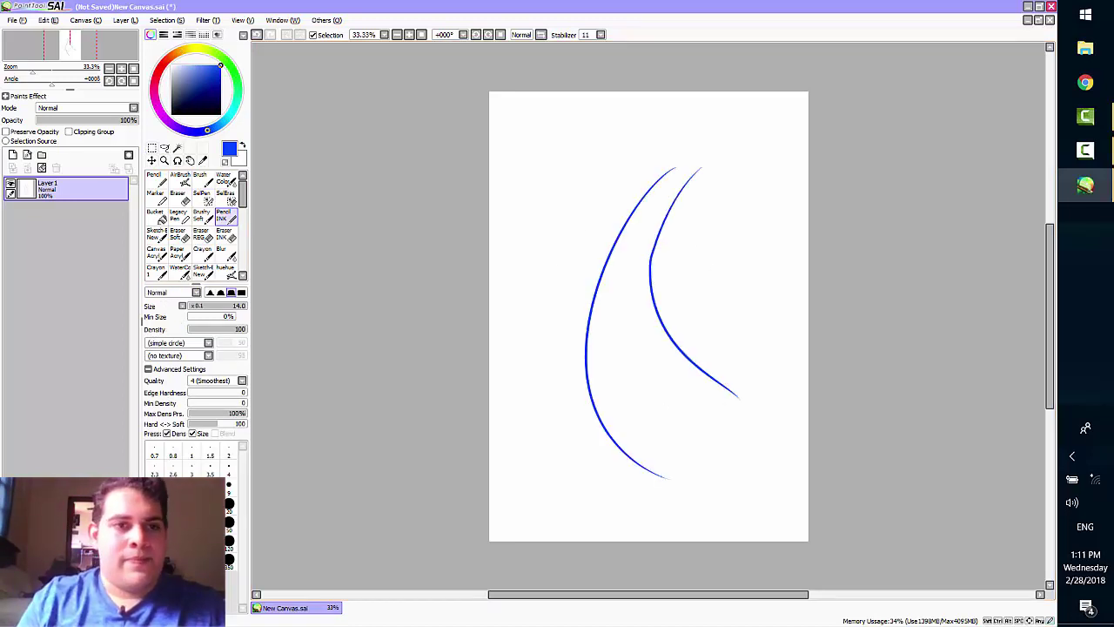
Step: Draw a third curved blue stroke to the right of the first two, undoing and redrawing it until a kink appears
scroll(640, 302, up, 3)
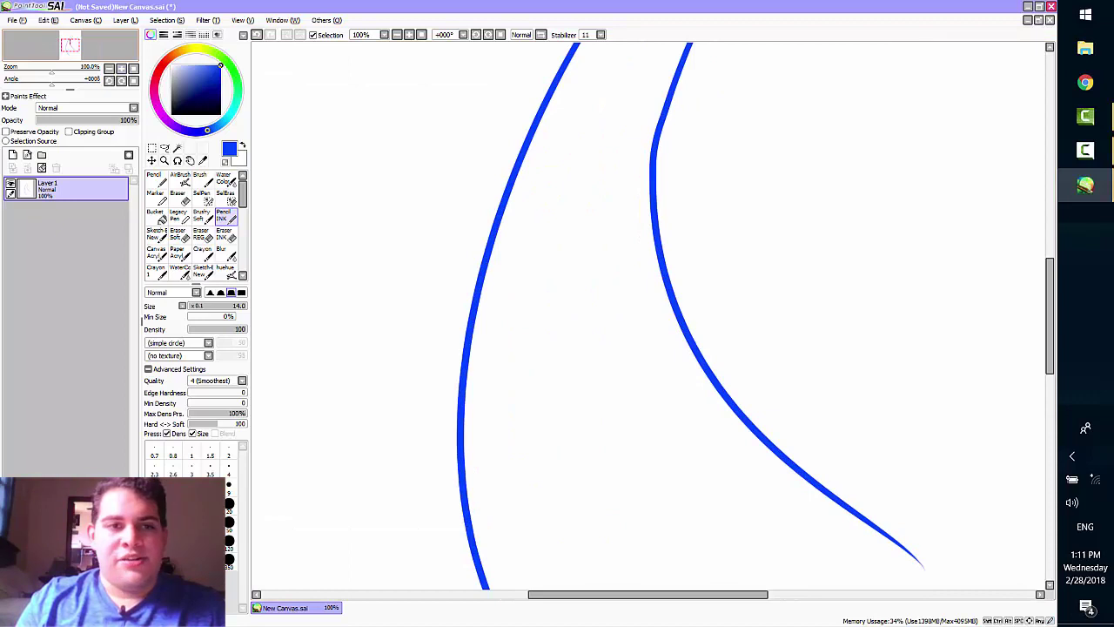
drag(640, 302, 511, 485)
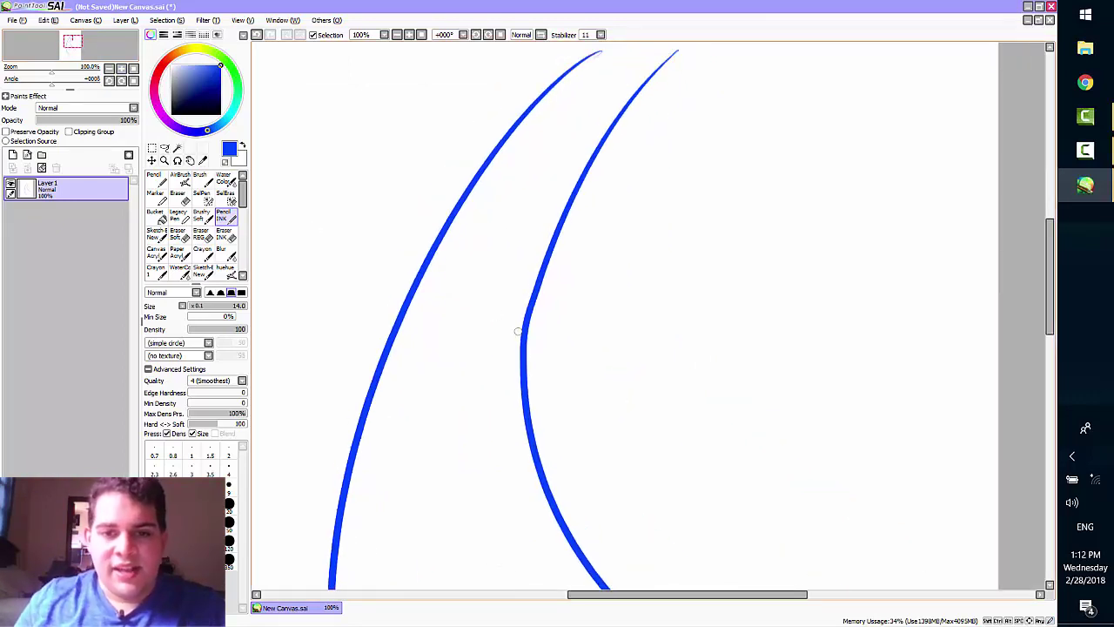
drag(513, 314, 508, 331)
key(ctrl+z)
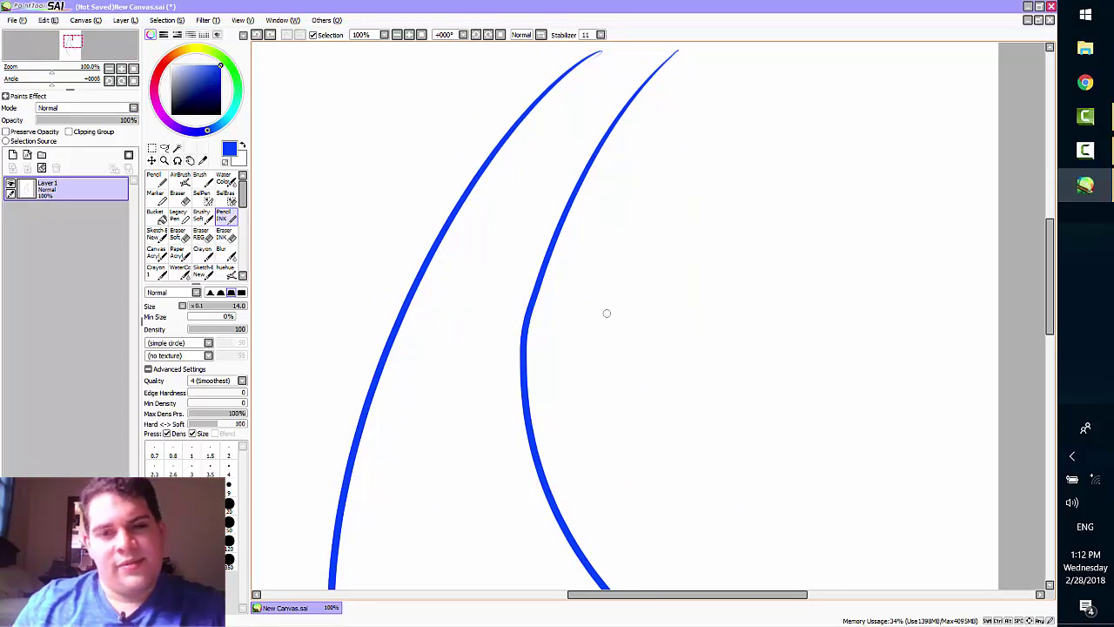
mouse_move(846, 113)
mouse_down()
mouse_move(739, 264)
mouse_move(746, 470)
mouse_up()
key(ctrl+z)
drag(844, 100, 828, 576)
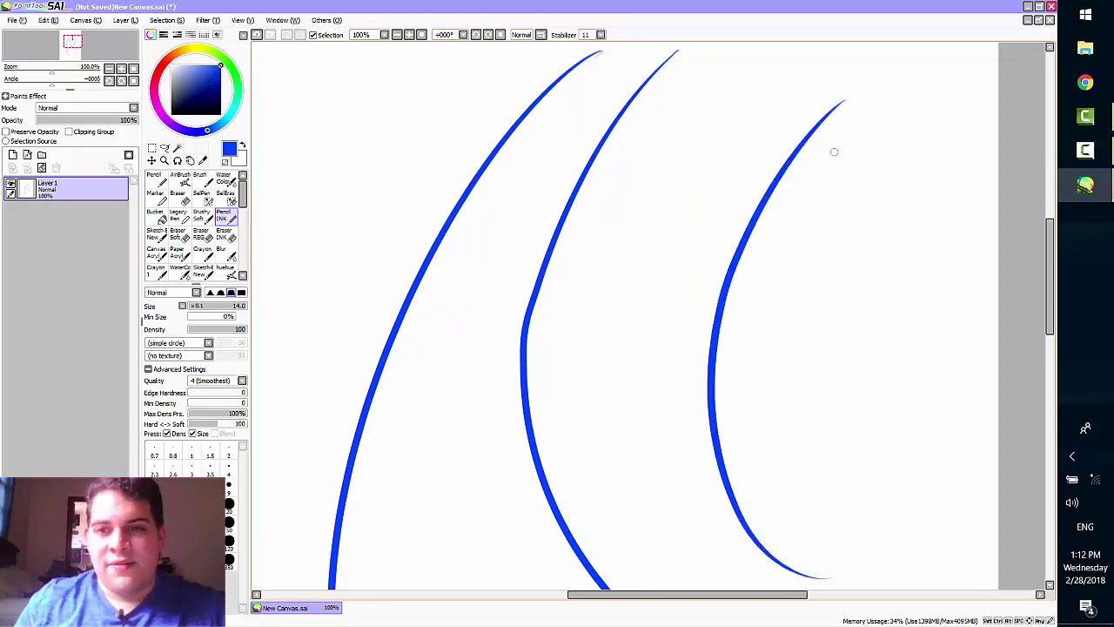
key(ctrl+z)
drag(796, 102, 829, 588)
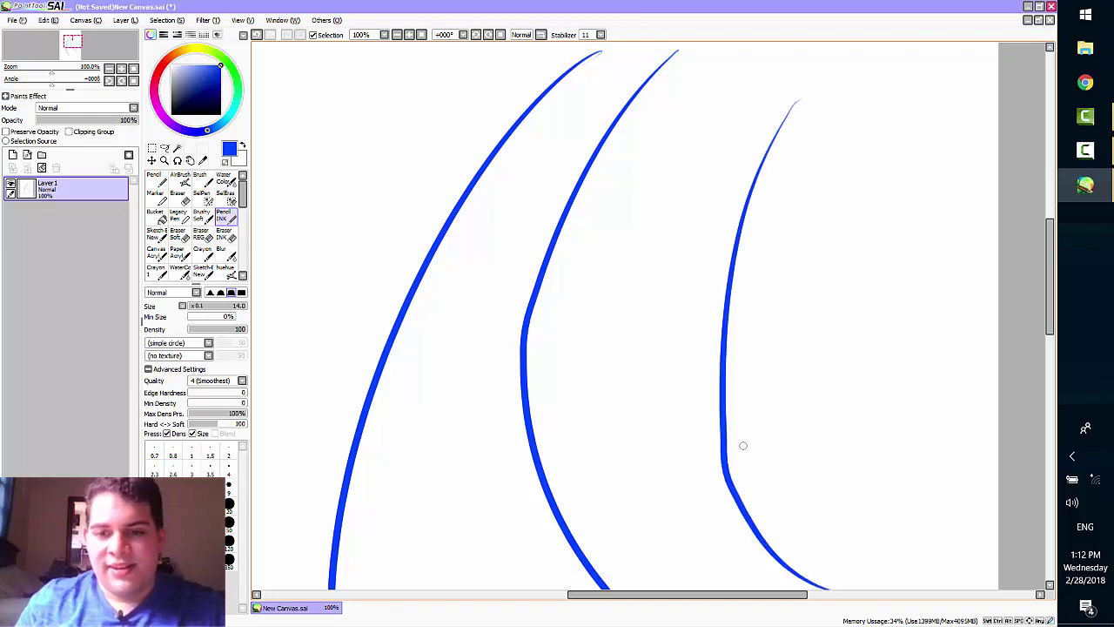
Step: Draw a blue circle beside the third stroke and small arrows pointing at the kinks in the circle, third stroke and second stroke
mouse_move(719, 413)
mouse_down()
mouse_move(796, 497)
mouse_move(729, 407)
mouse_up()
key(ctrl+z)
mouse_move(832, 287)
mouse_down()
mouse_move(754, 399)
mouse_move(848, 282)
mouse_up()
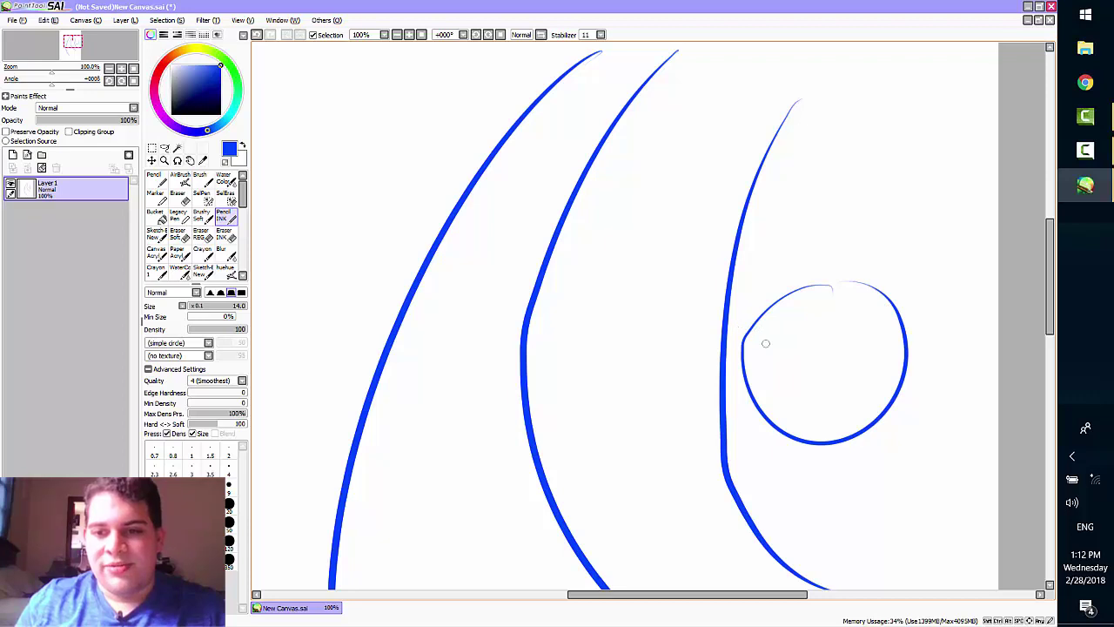
mouse_move(797, 344)
mouse_down()
mouse_move(755, 341)
mouse_move(766, 334)
mouse_move(769, 348)
mouse_up()
mouse_move(667, 453)
mouse_down()
mouse_move(712, 468)
mouse_move(702, 459)
mouse_move(701, 477)
mouse_up()
mouse_move(470, 313)
mouse_down()
mouse_move(517, 327)
mouse_move(506, 315)
mouse_move(502, 335)
mouse_up()
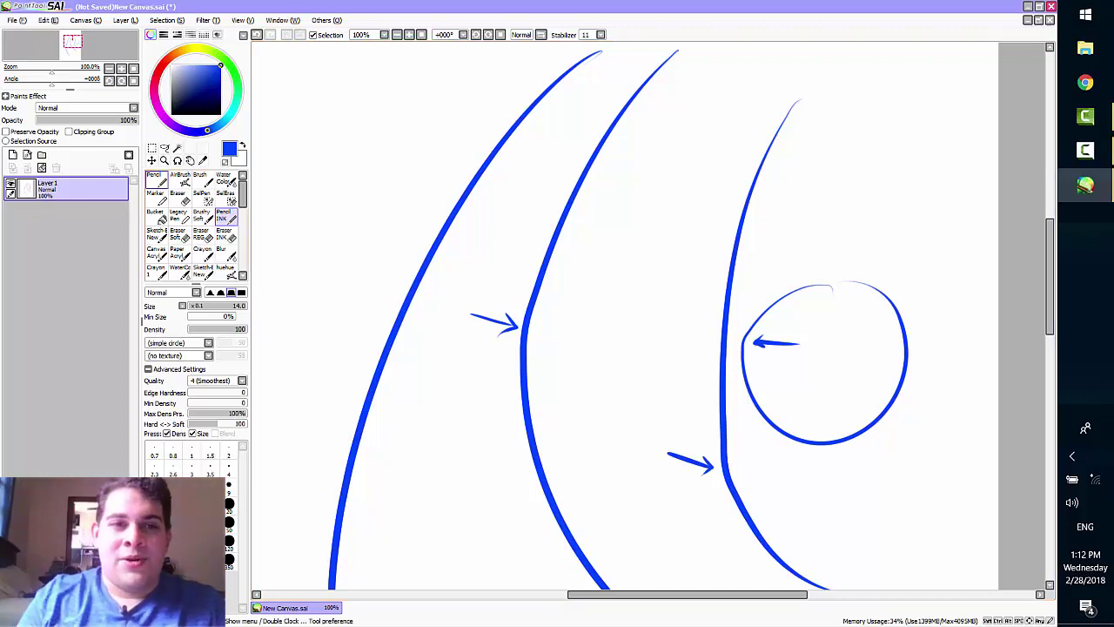
Step: Clear the layer's test strokes and quit the painting program without saving the canvas
scroll(437, 238, down, 3)
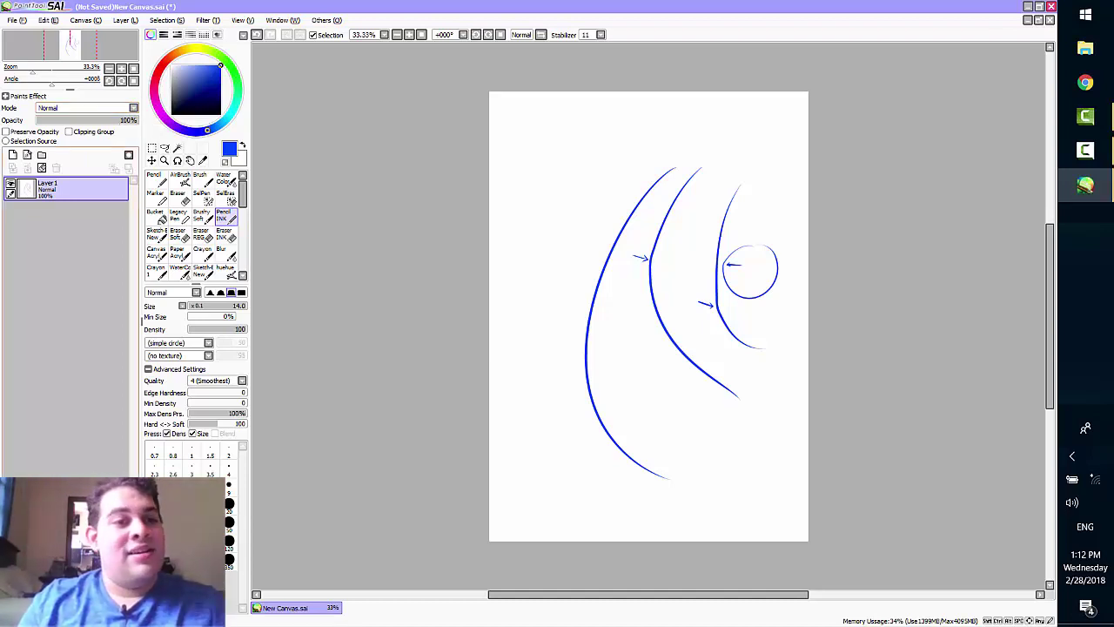
click(41, 167)
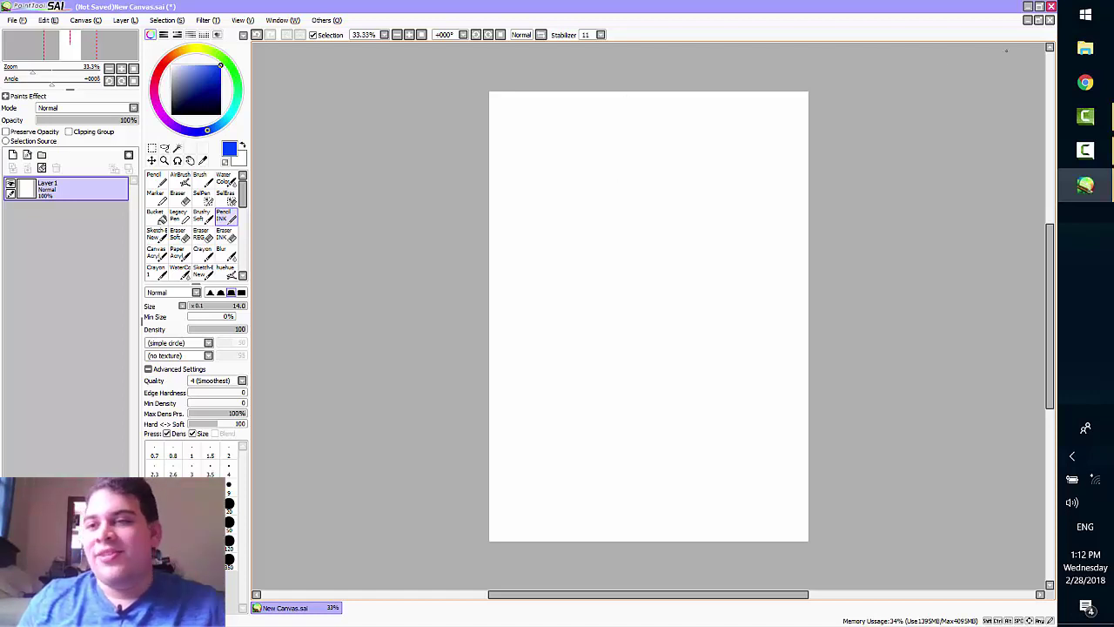
click(1051, 6)
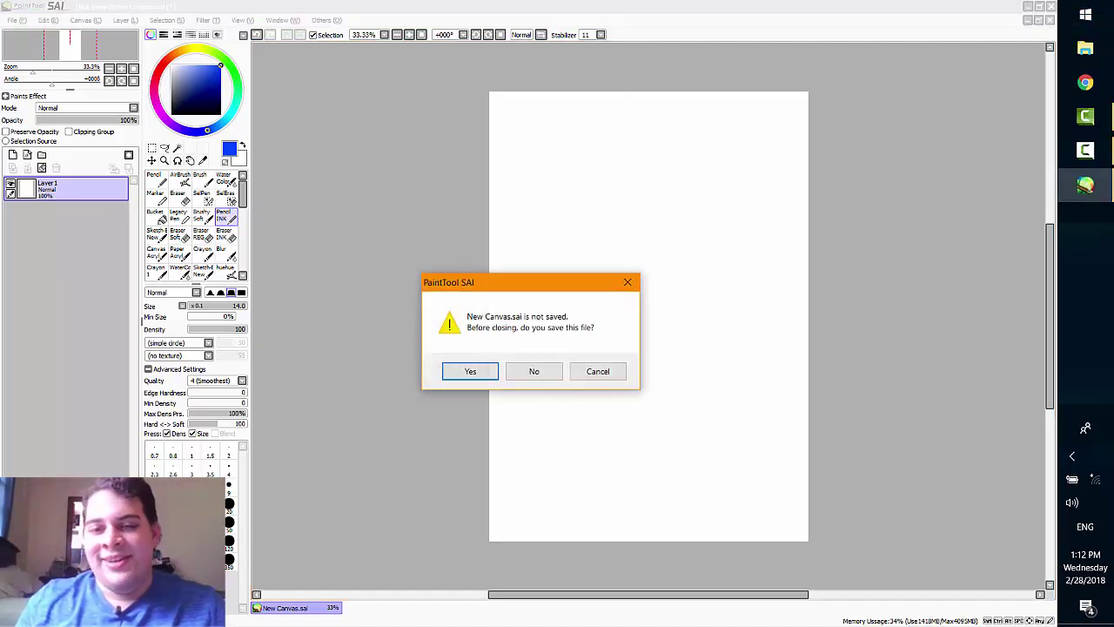
click(534, 371)
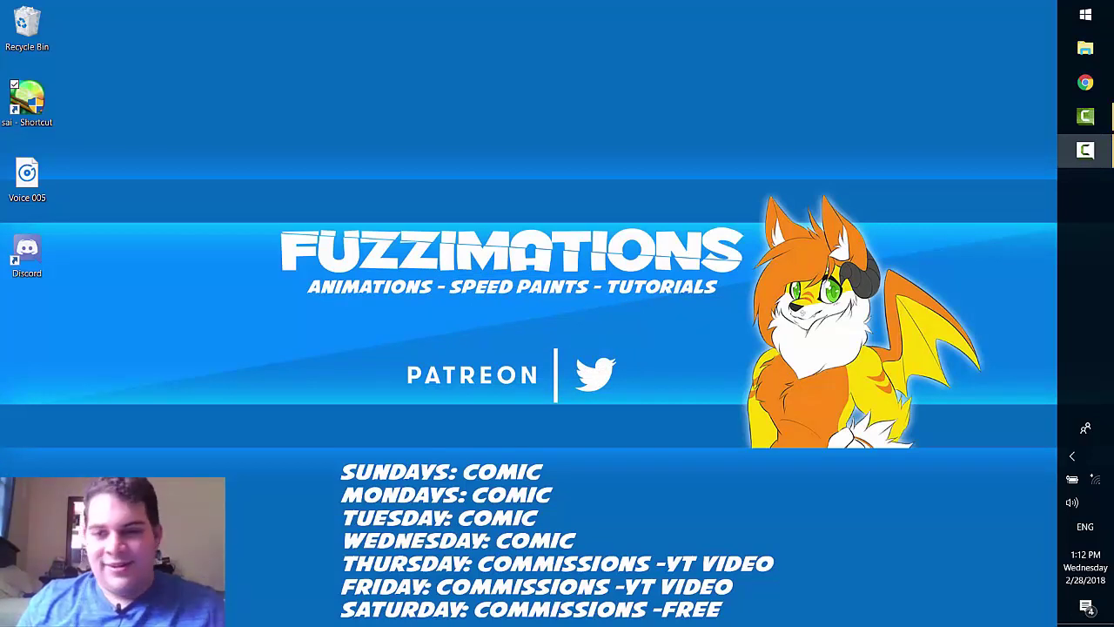
Step: Find the Wacom Tablet Preference File Utility by searching for utility, remove all user preferences, and close Wacom Desktop Center
key(super)
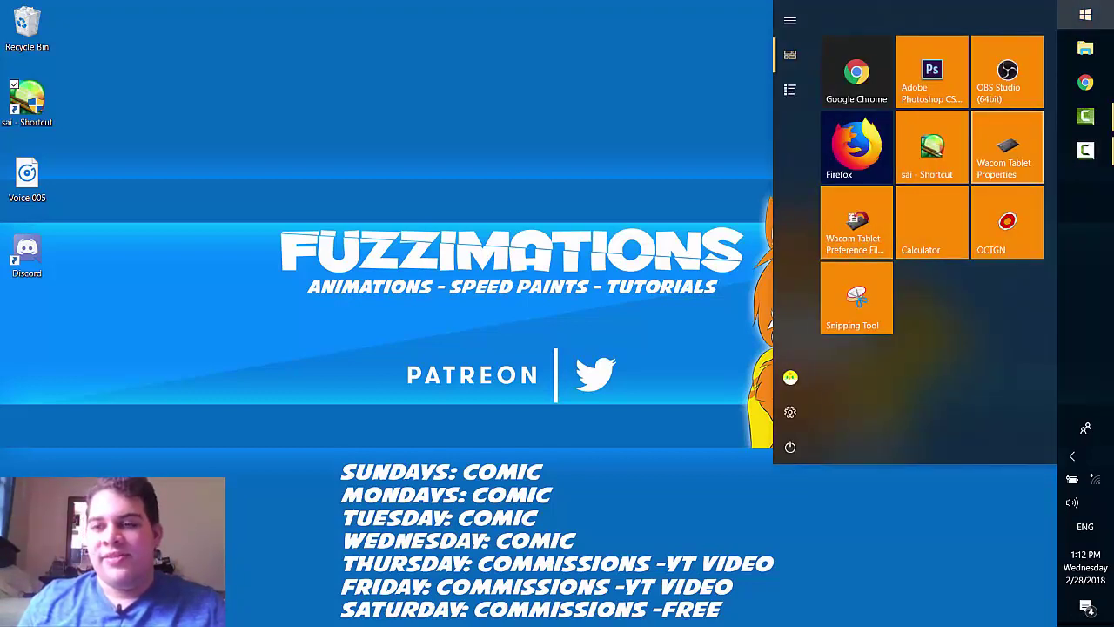
click(1085, 15)
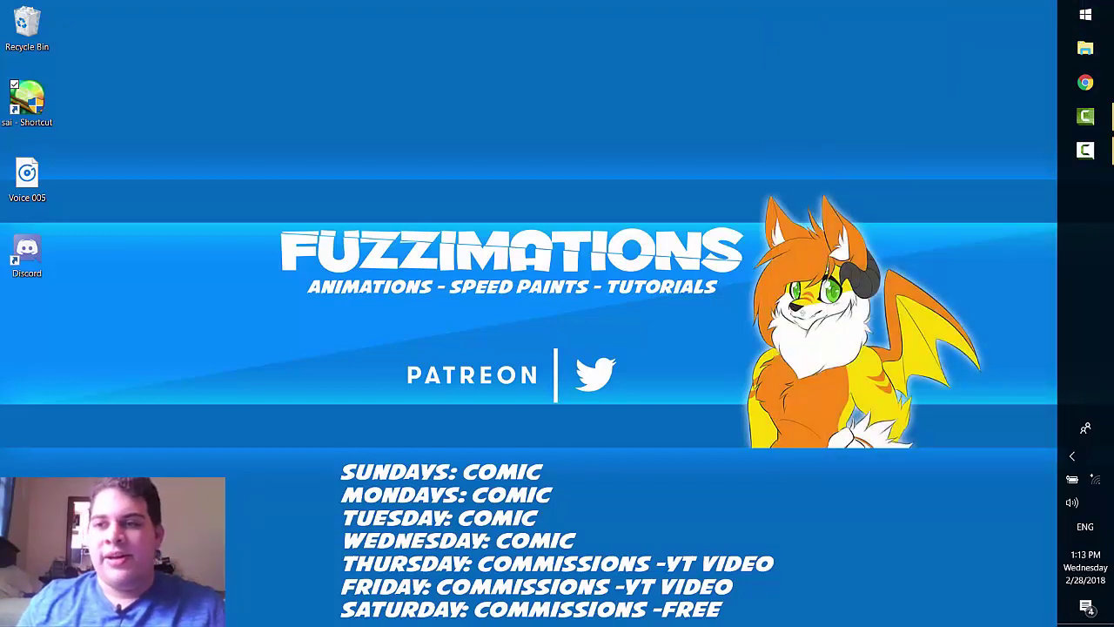
click(1085, 15)
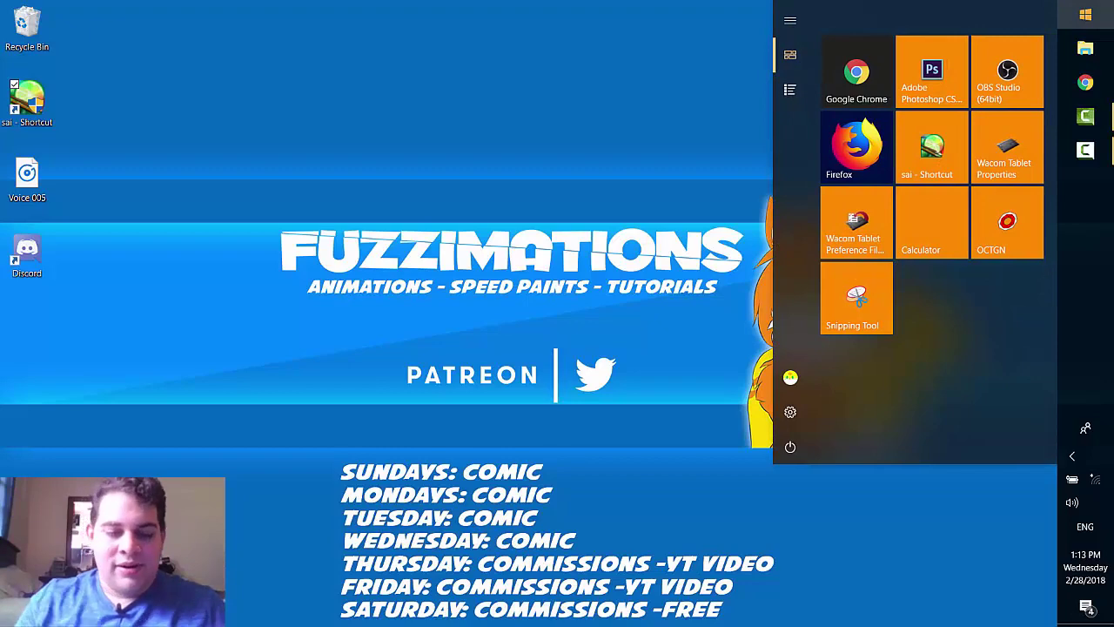
text(utility)
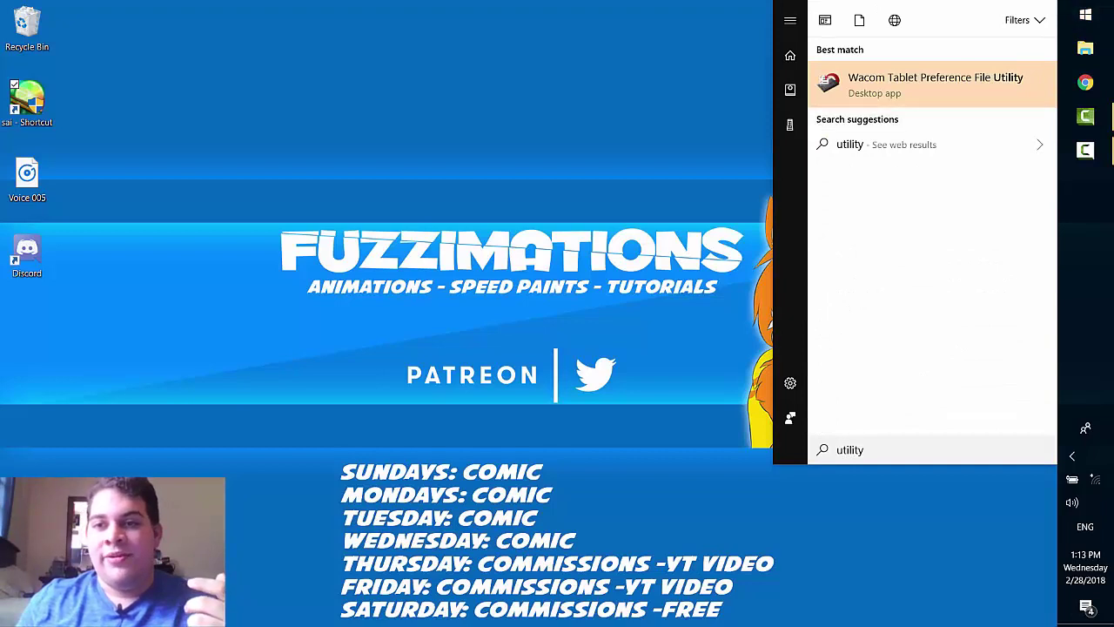
key(Return)
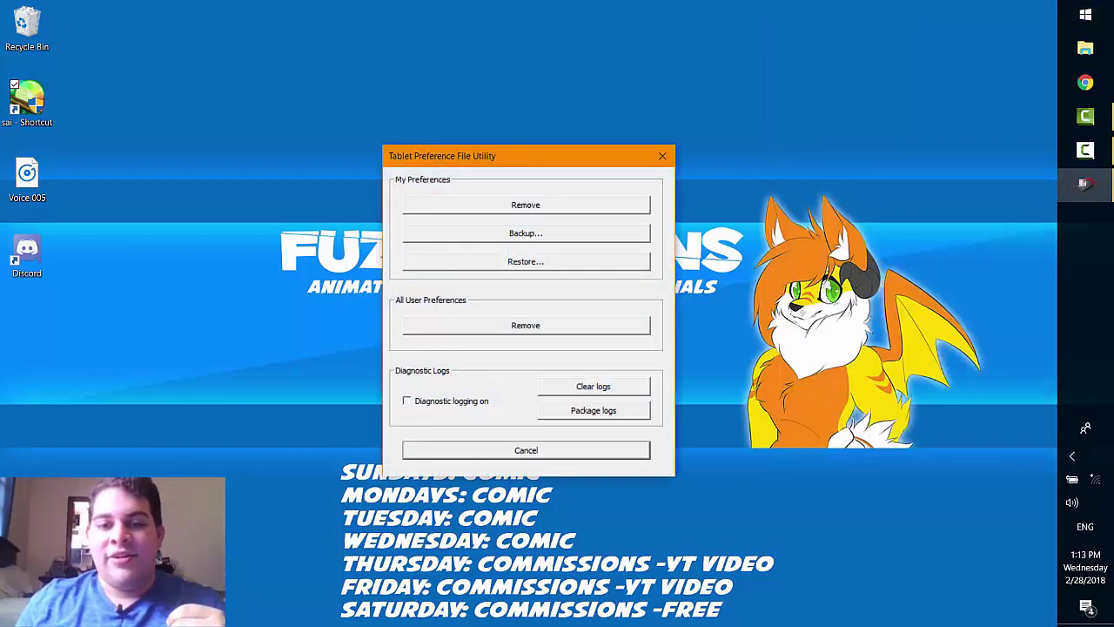
click(525, 325)
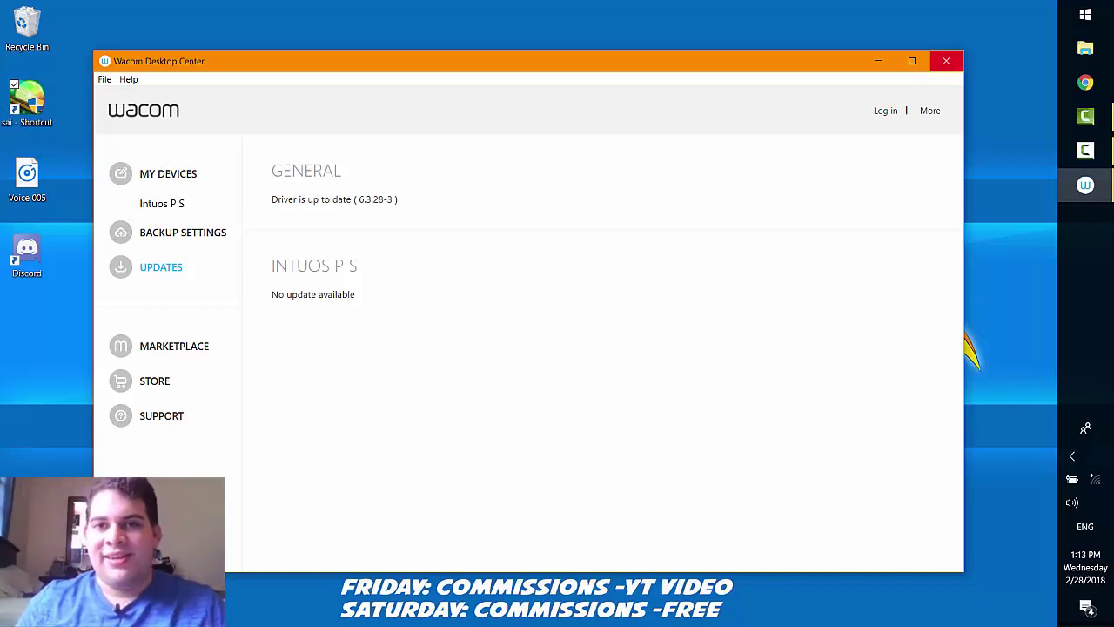
click(946, 61)
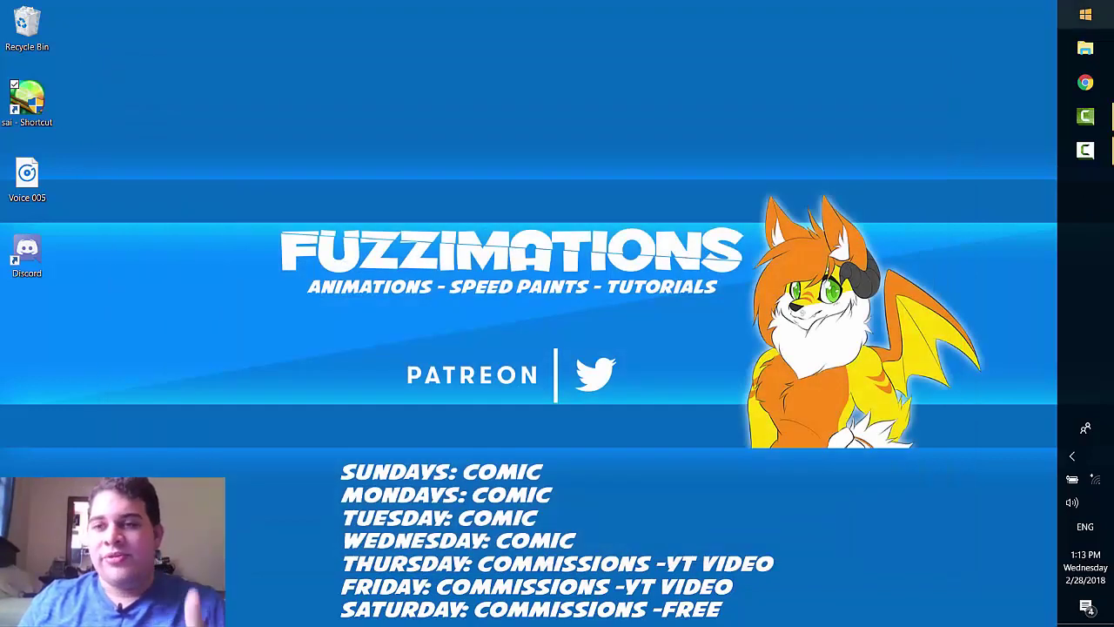
click(1085, 14)
click(1086, 15)
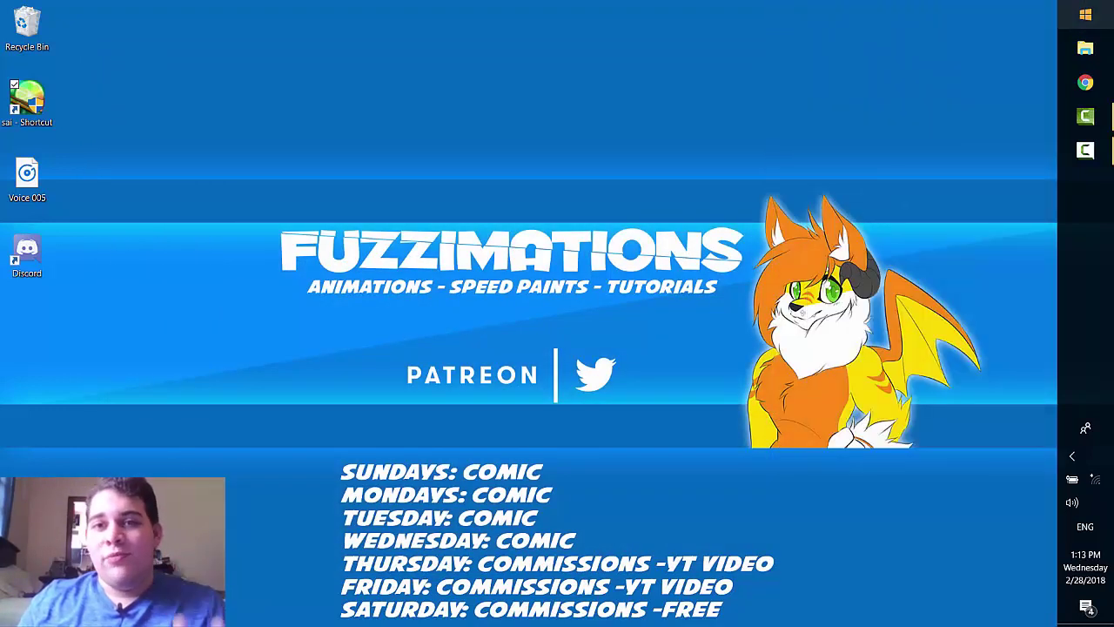
key(super)
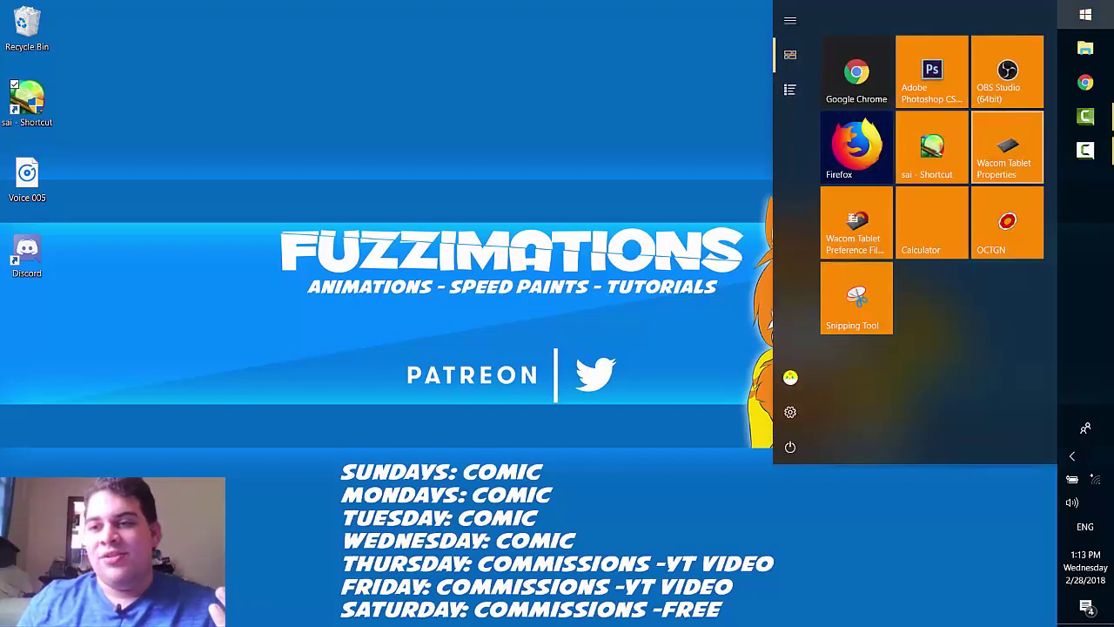
key(super)
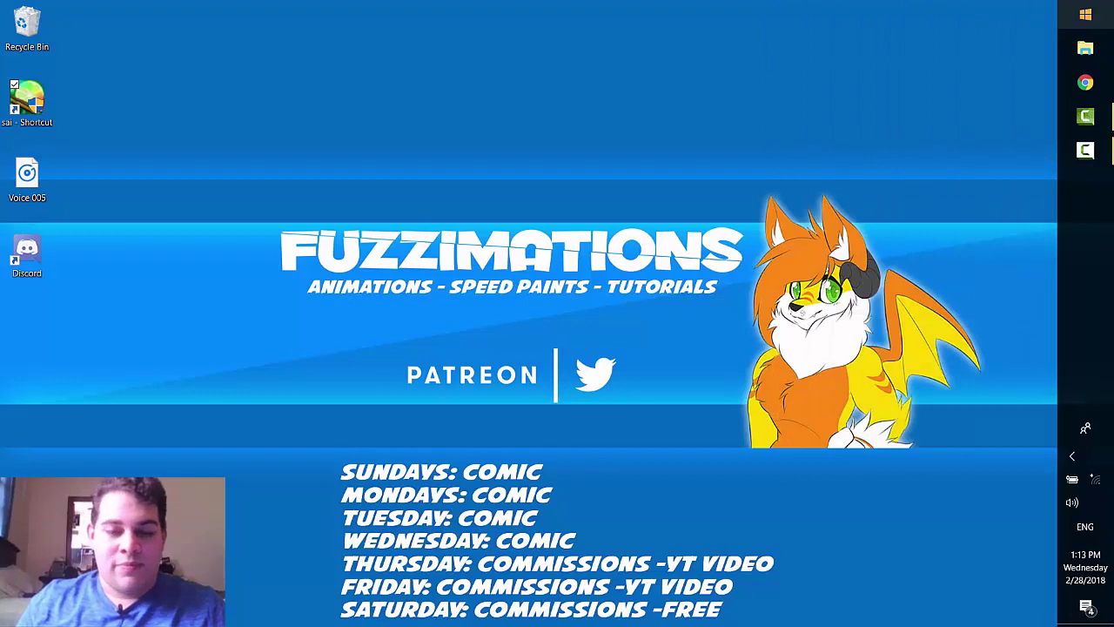
Step: Search for tablet, open Wacom Tablet Properties, and move its window slightly aside
key(super)
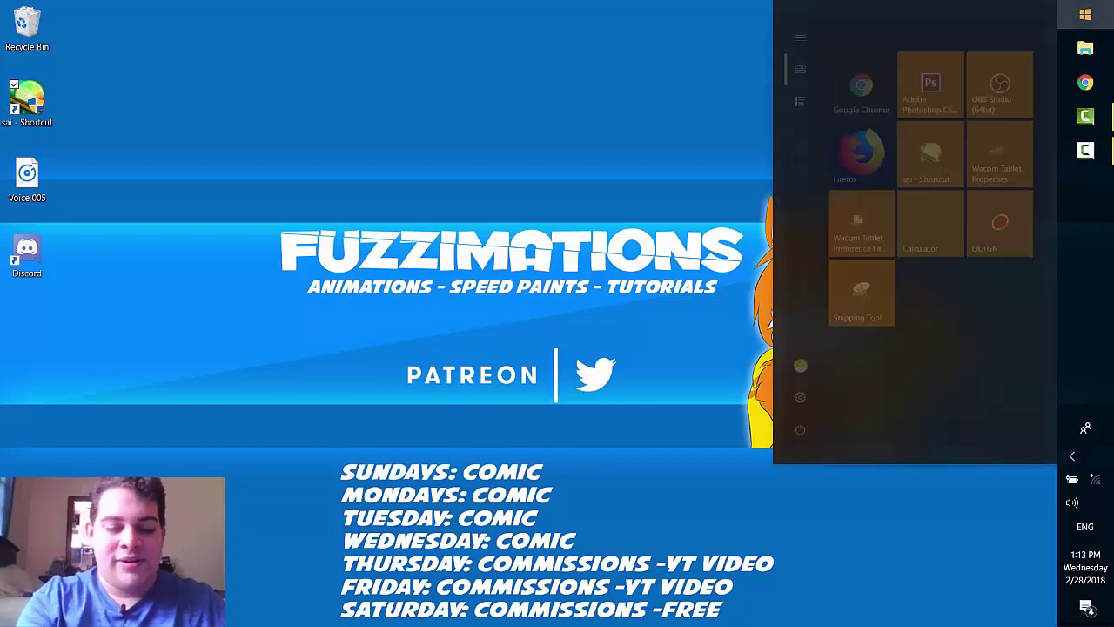
text(tablet)
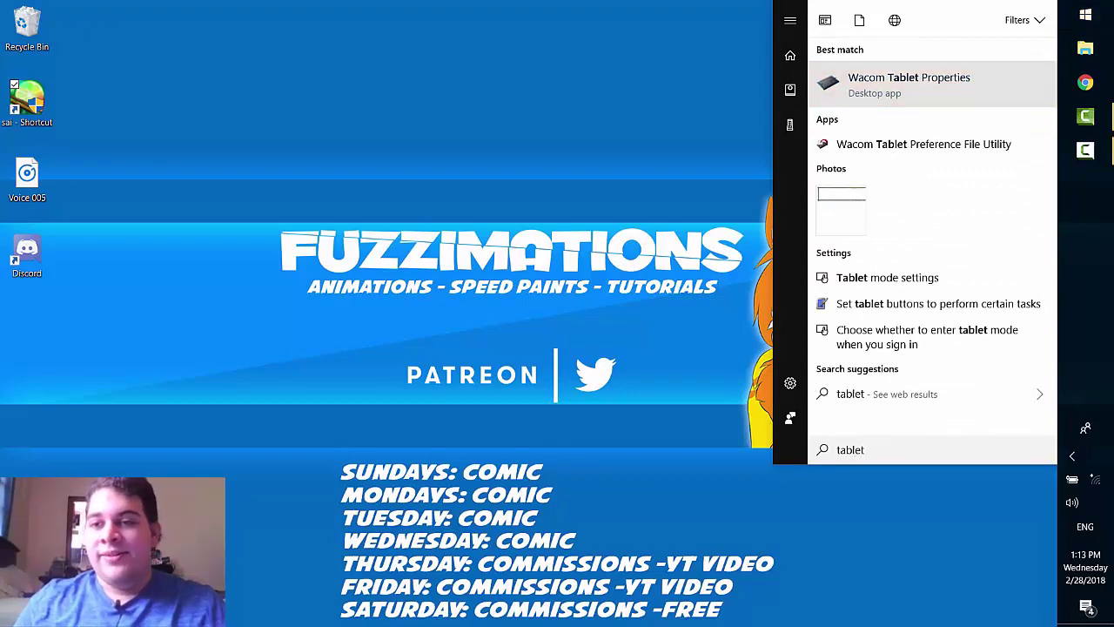
key(Return)
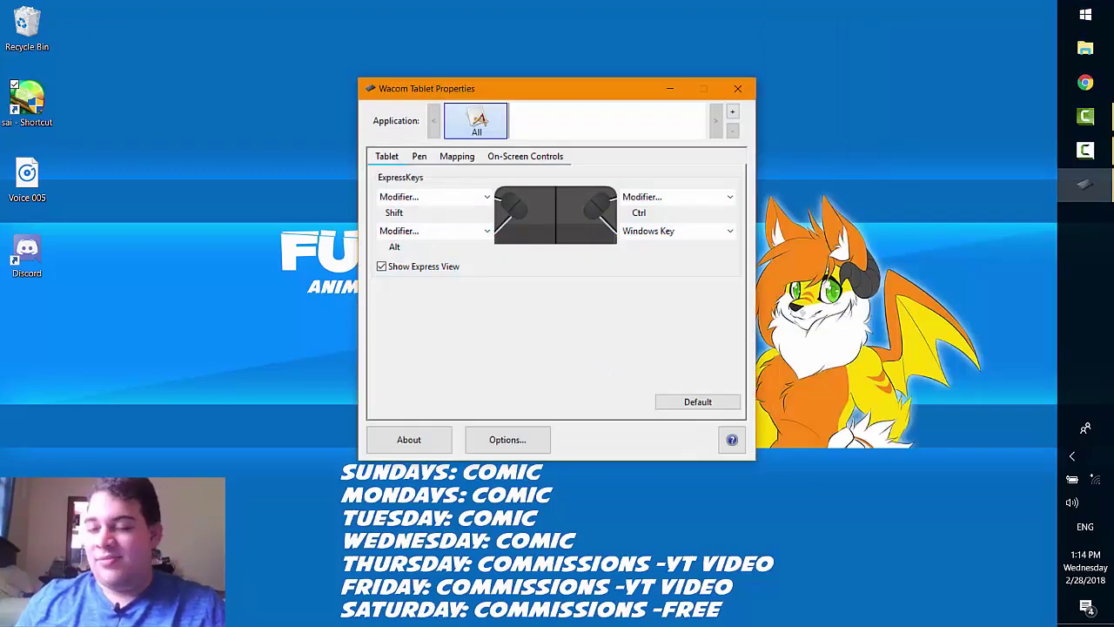
drag(557, 89, 618, 78)
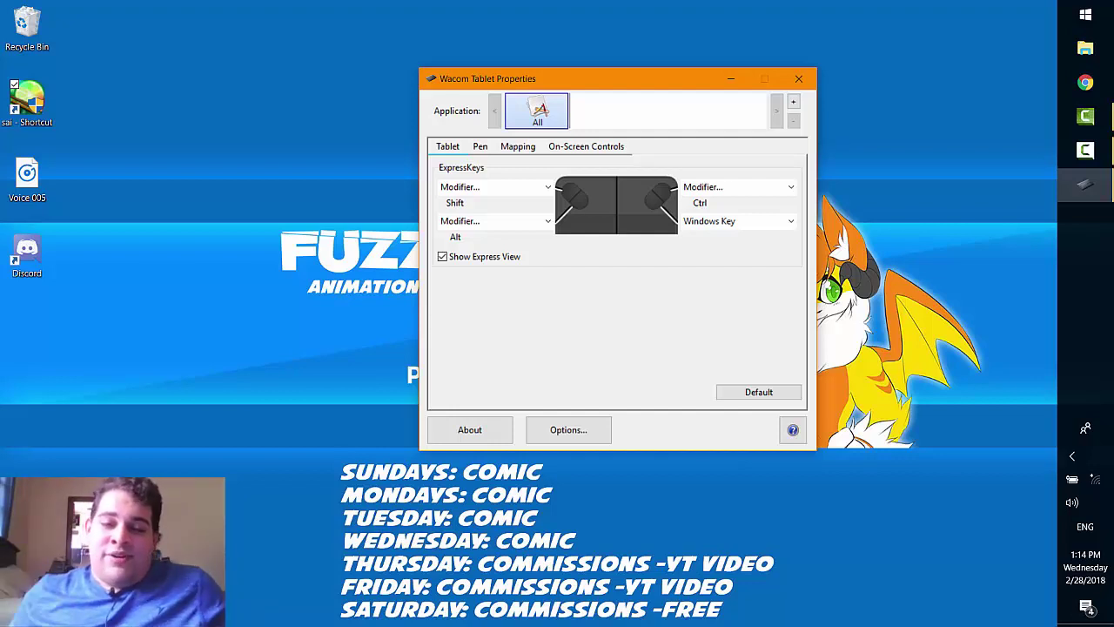
Step: Assign the keystroke Ctrl+Z to the tablet's upper-left ExpressKey
click(496, 187)
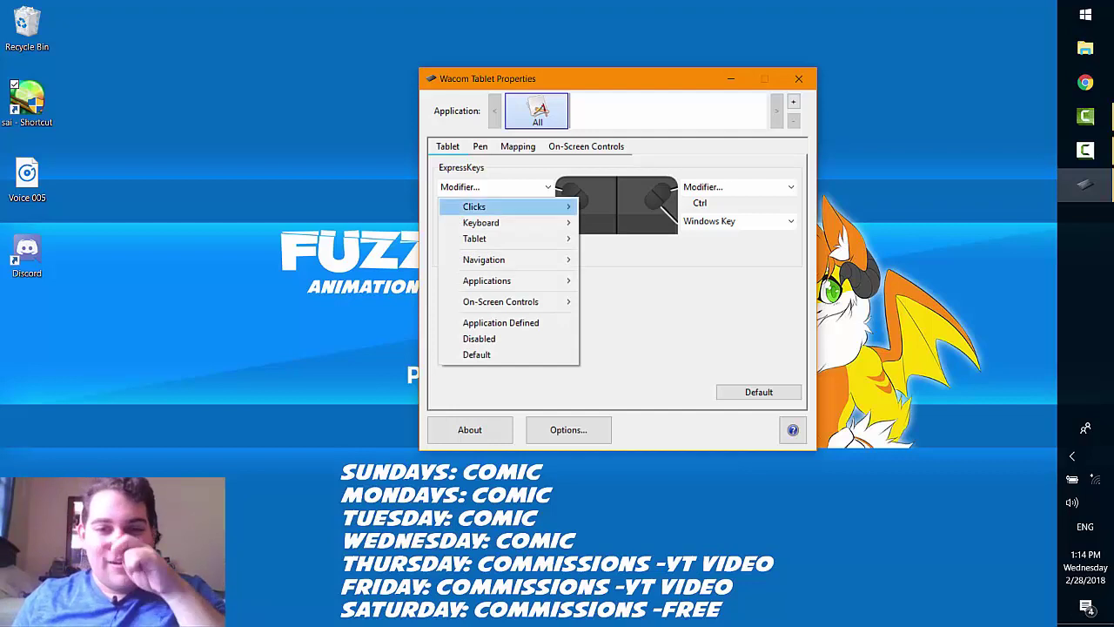
mouse_move(505, 223)
click(377, 222)
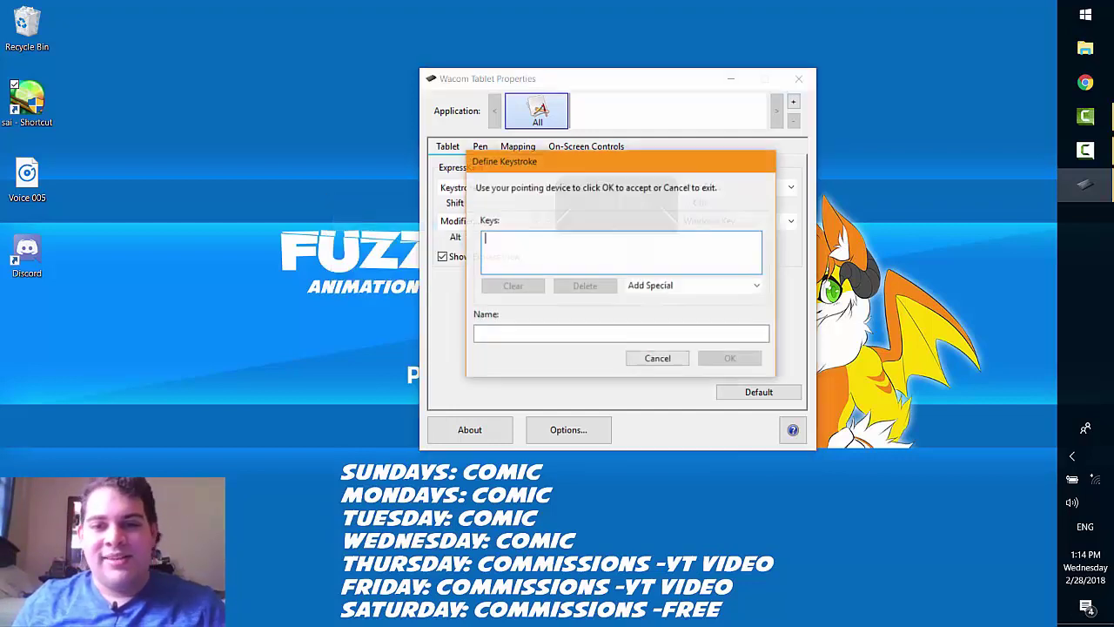
key(ctrl+z)
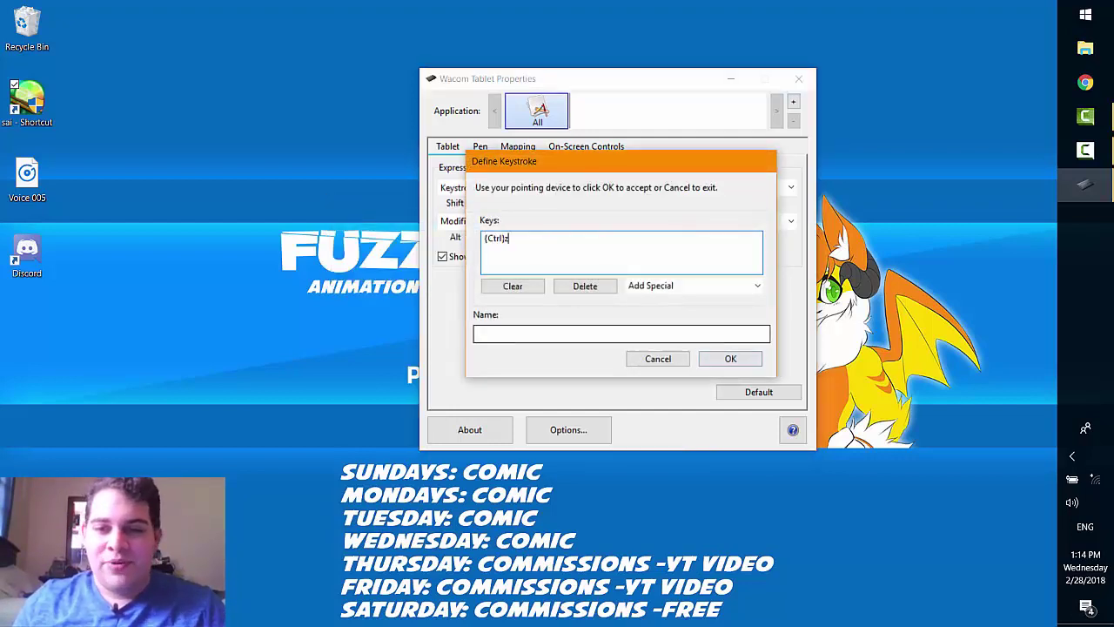
click(731, 359)
Step: Open the keystroke definition for the tablet's lower-left ExpressKey
click(496, 222)
mouse_move(487, 255)
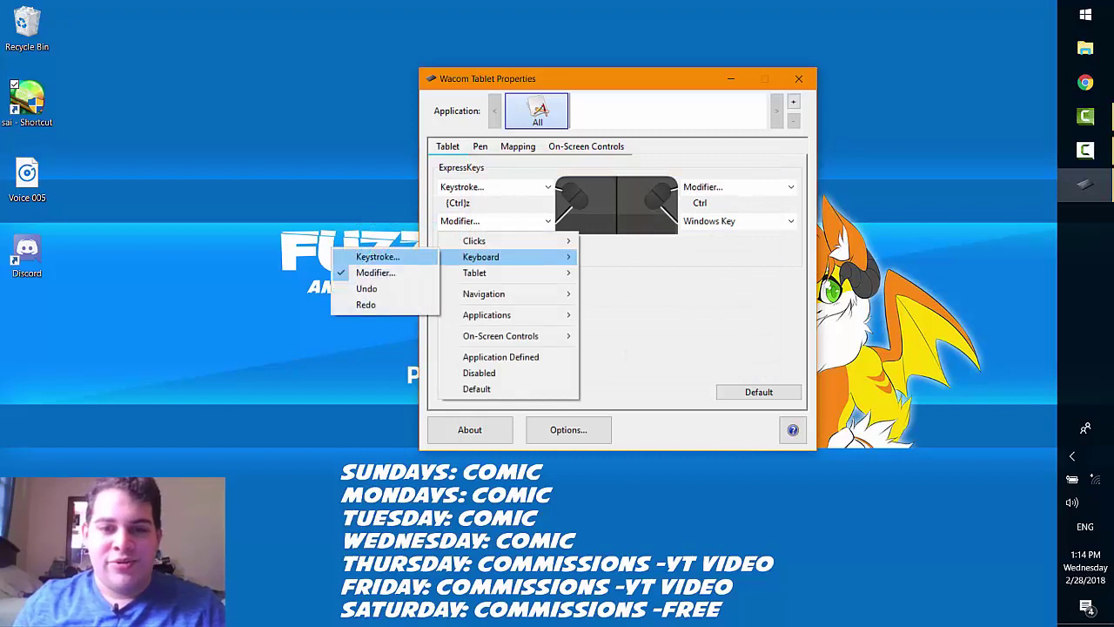
click(374, 255)
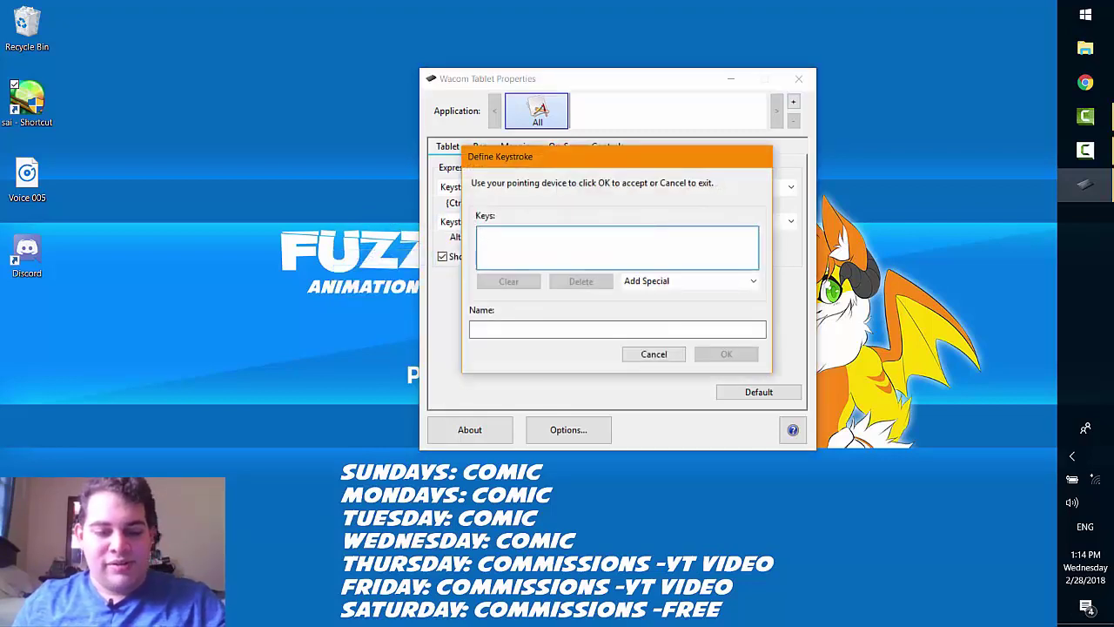
key(ctrl+u)
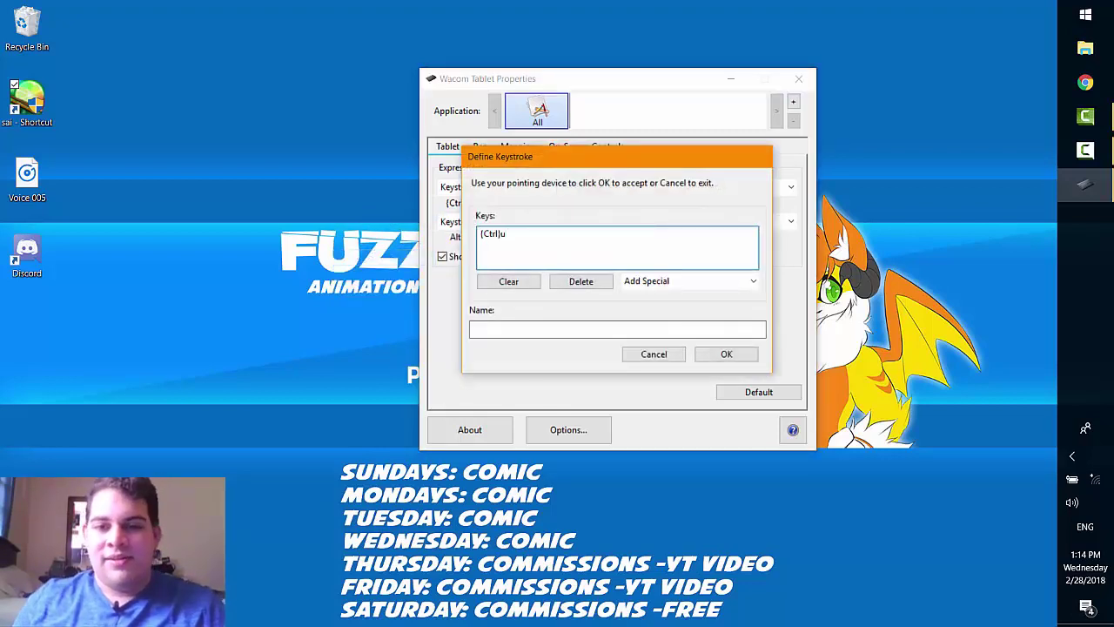
key(BackSpace)
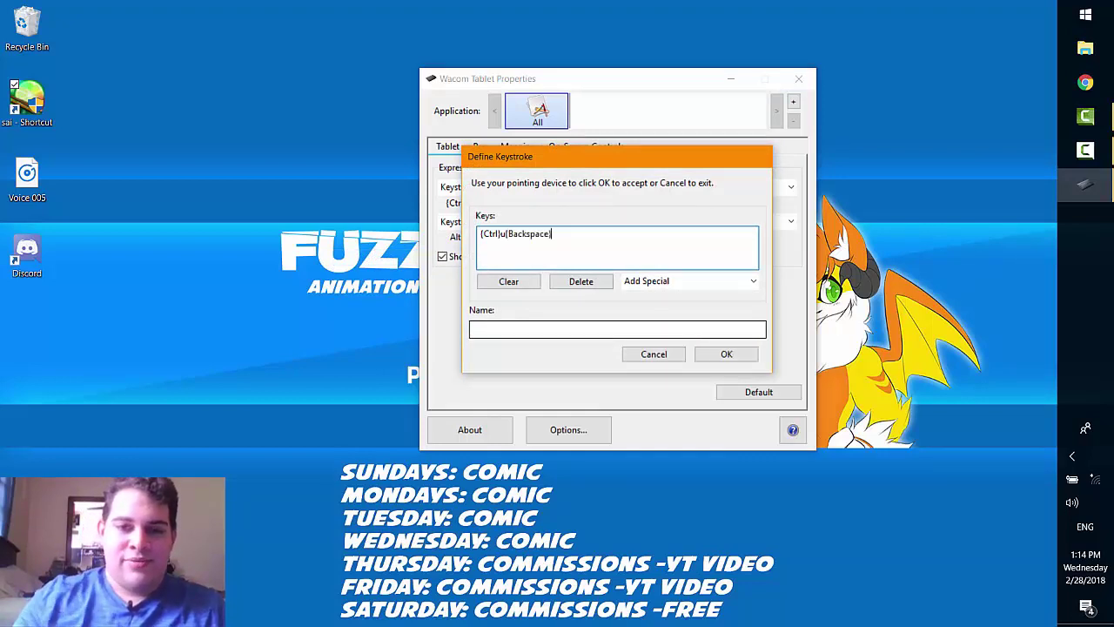
click(581, 281)
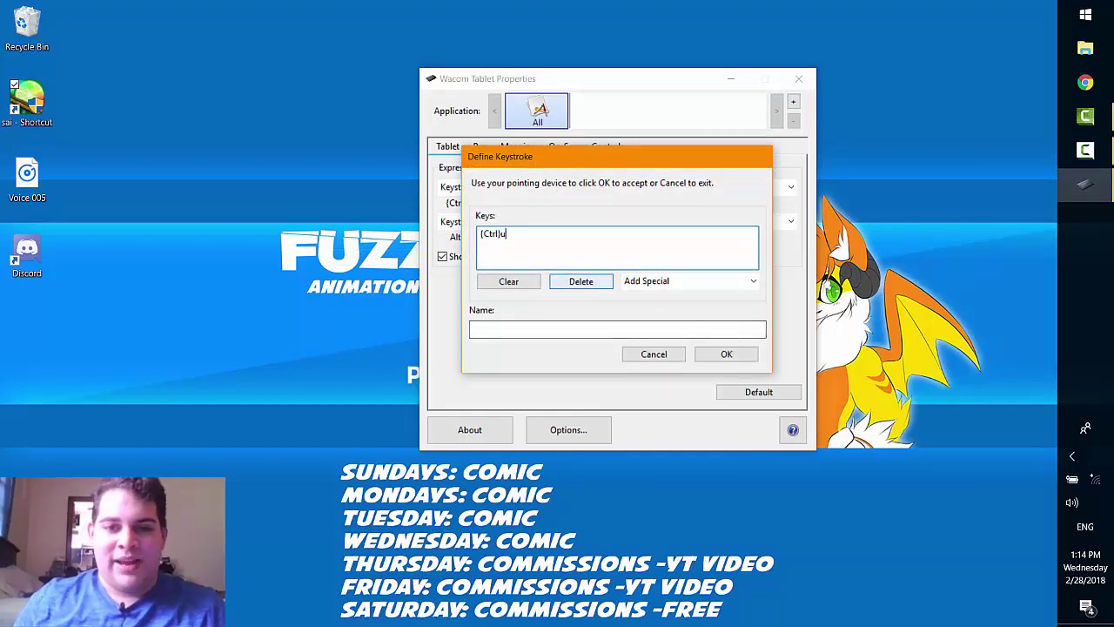
click(580, 281)
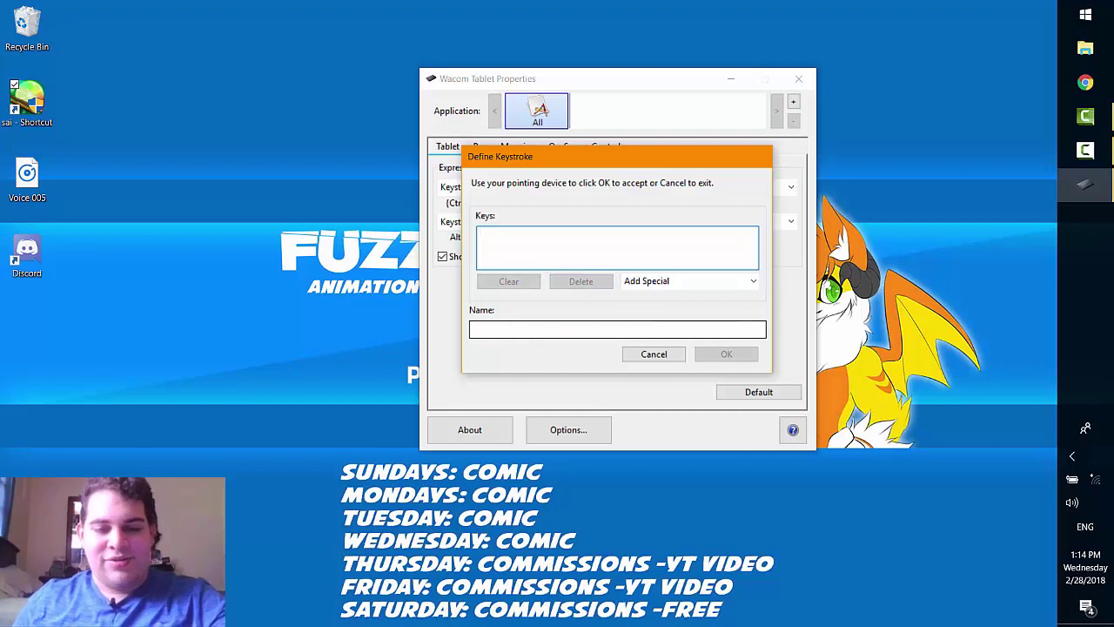
Step: Assign the keystroke Ctrl+Y to the lower-left ExpressKey and turn off Show Express View
key(ctrl+y)
key(Return)
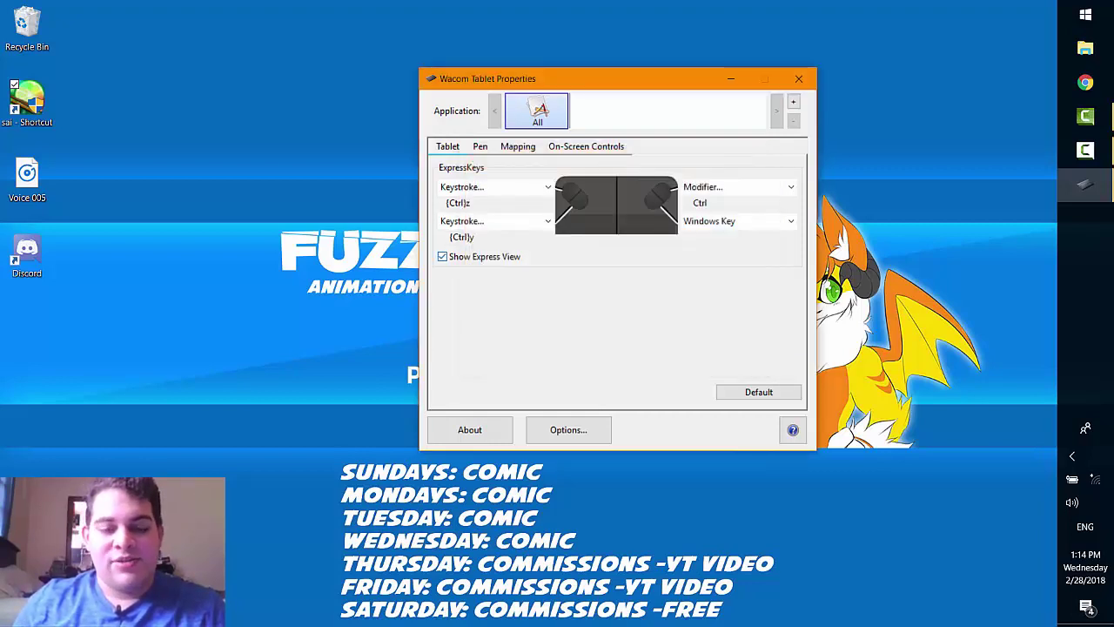
key(ctrl+z)
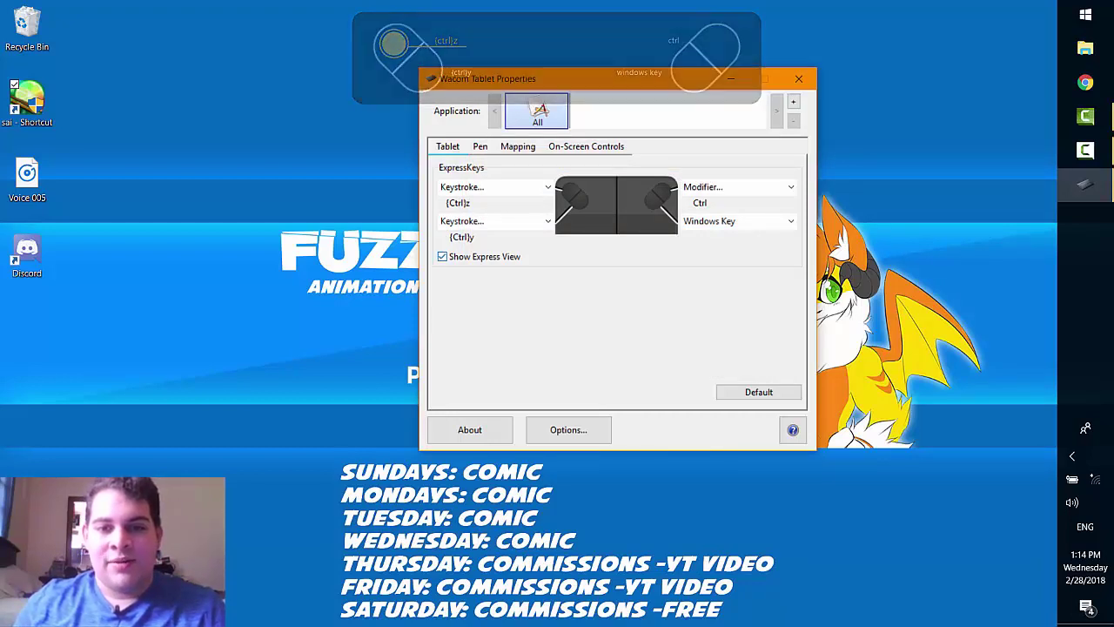
click(443, 257)
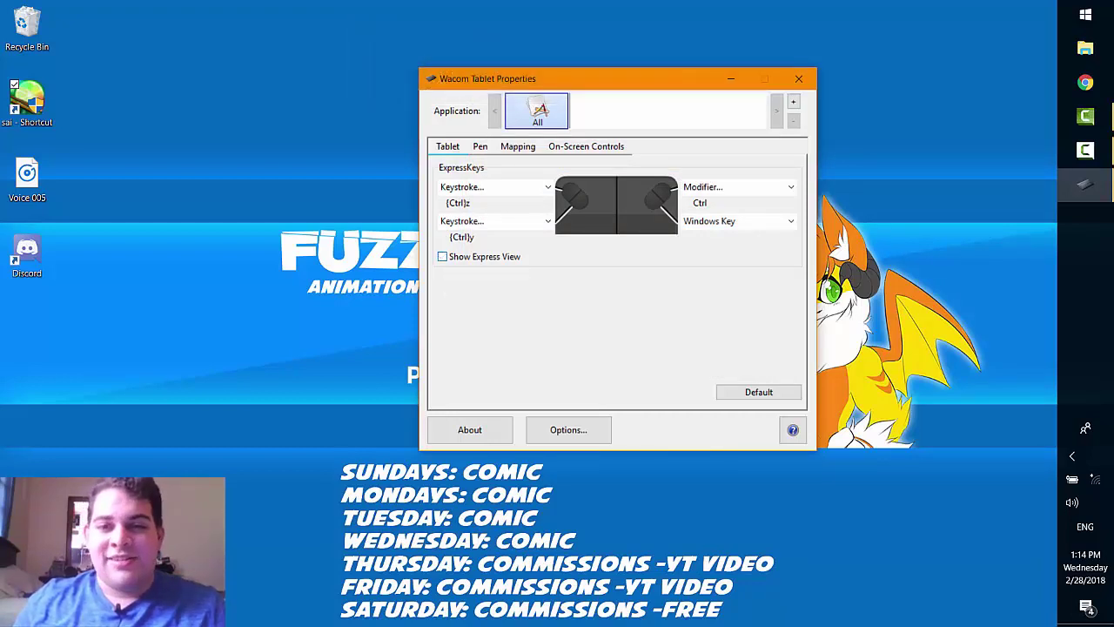
Step: Make the pen's Tip Feel one notch firmer
click(481, 146)
drag(507, 266, 524, 266)
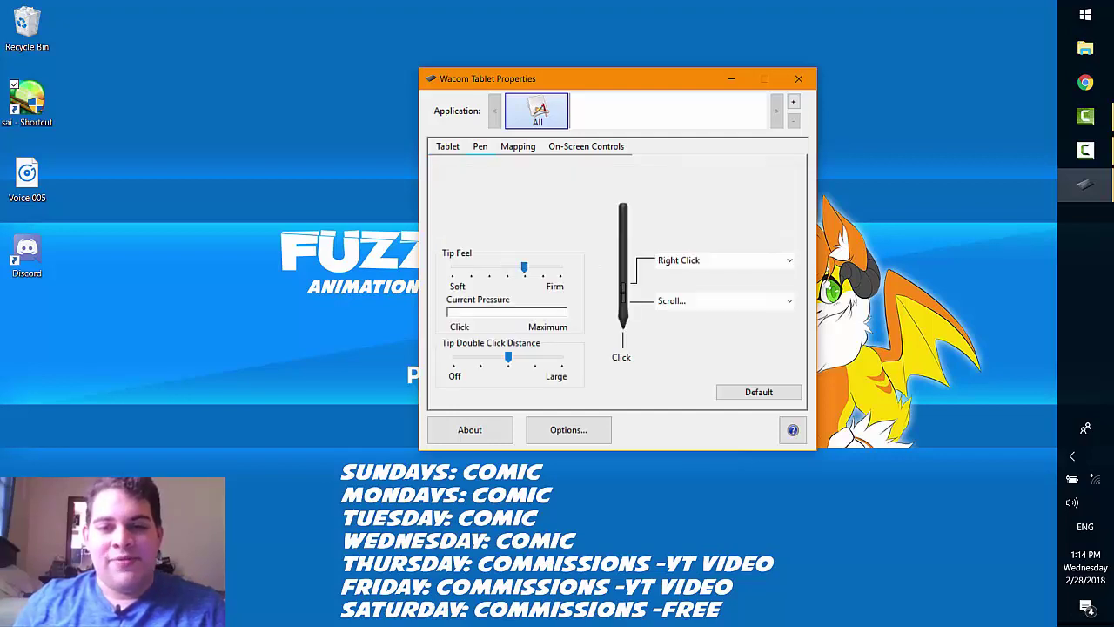
Step: Map the tablet's screen area to Monitor 1, turn off Use Windows Ink, and close the tablet properties
click(517, 146)
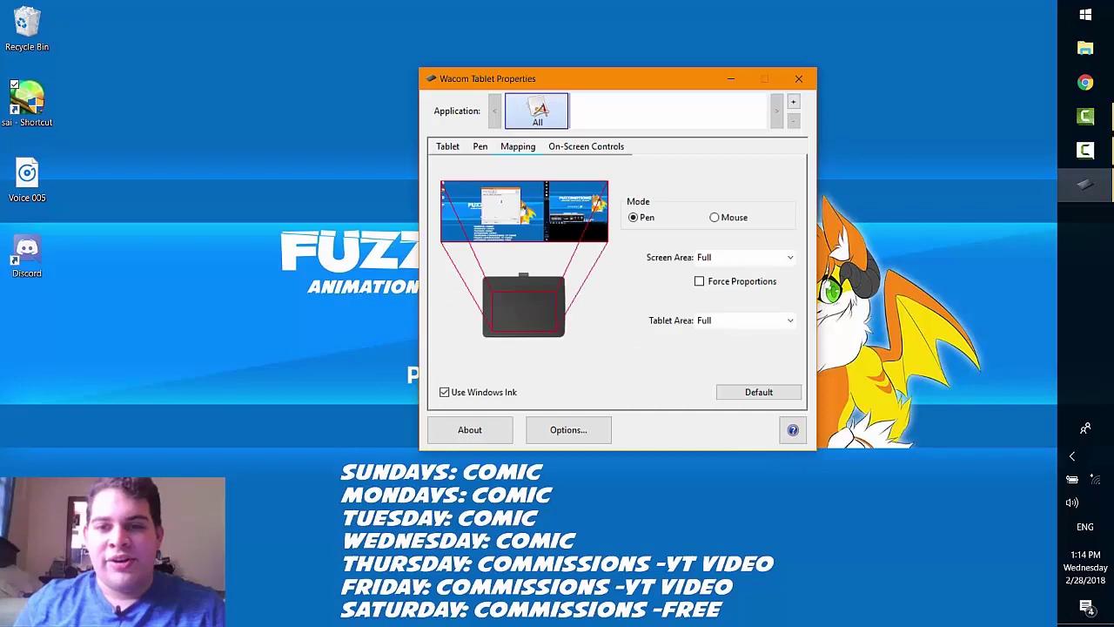
click(745, 258)
click(717, 294)
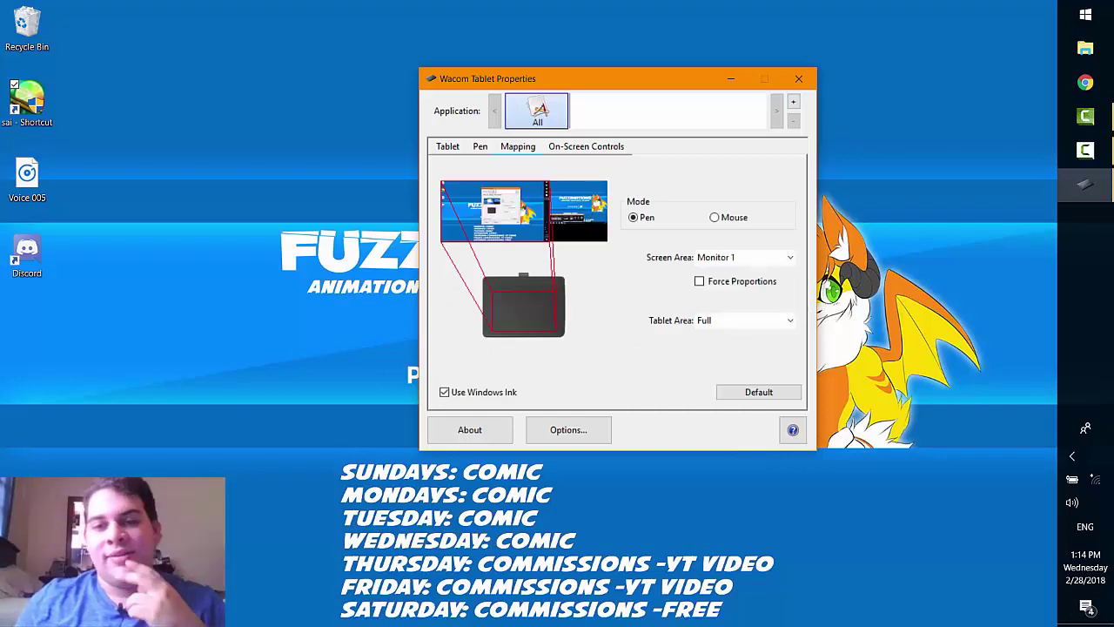
click(445, 392)
key(alt+F4)
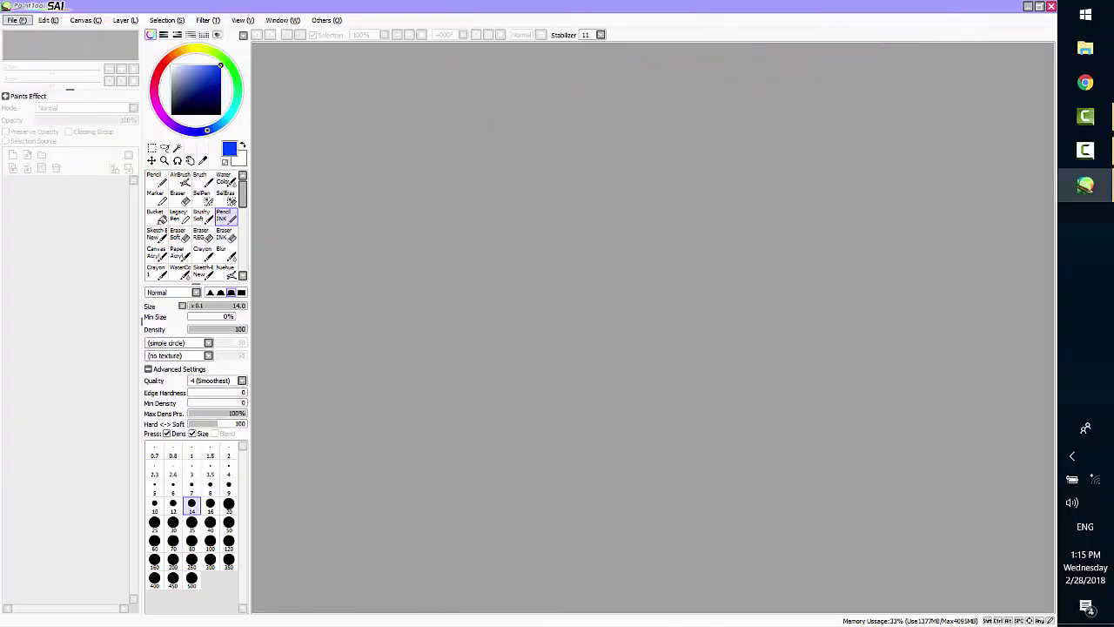
Step: Create a new 5.5 x 7.75 inch canvas at 300 pixels per inch in PaintTool SAI
click(17, 20)
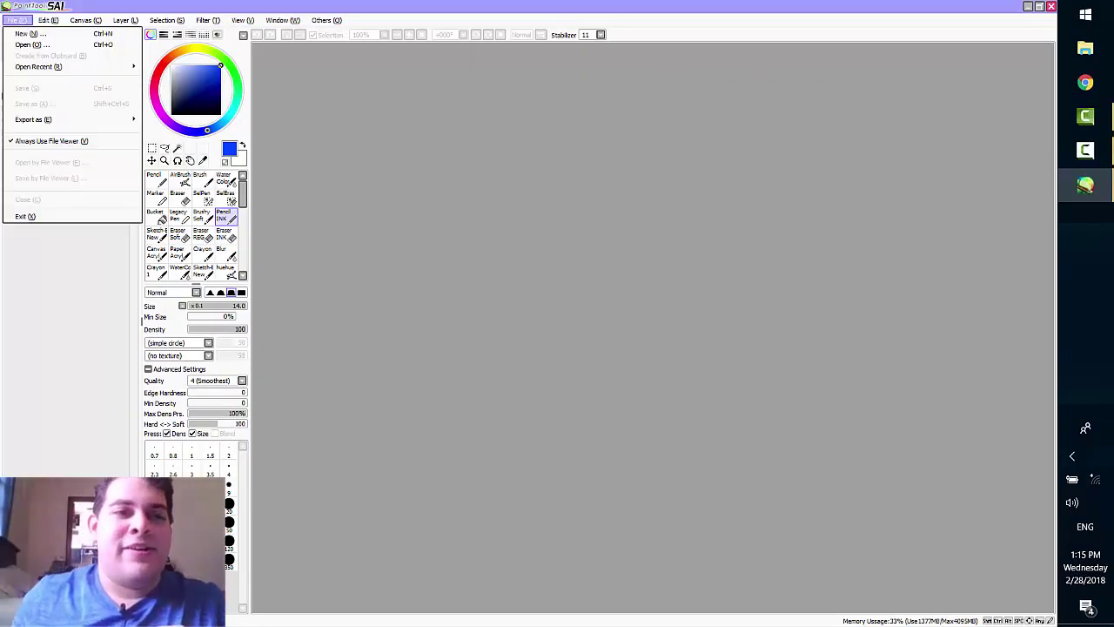
click(26, 33)
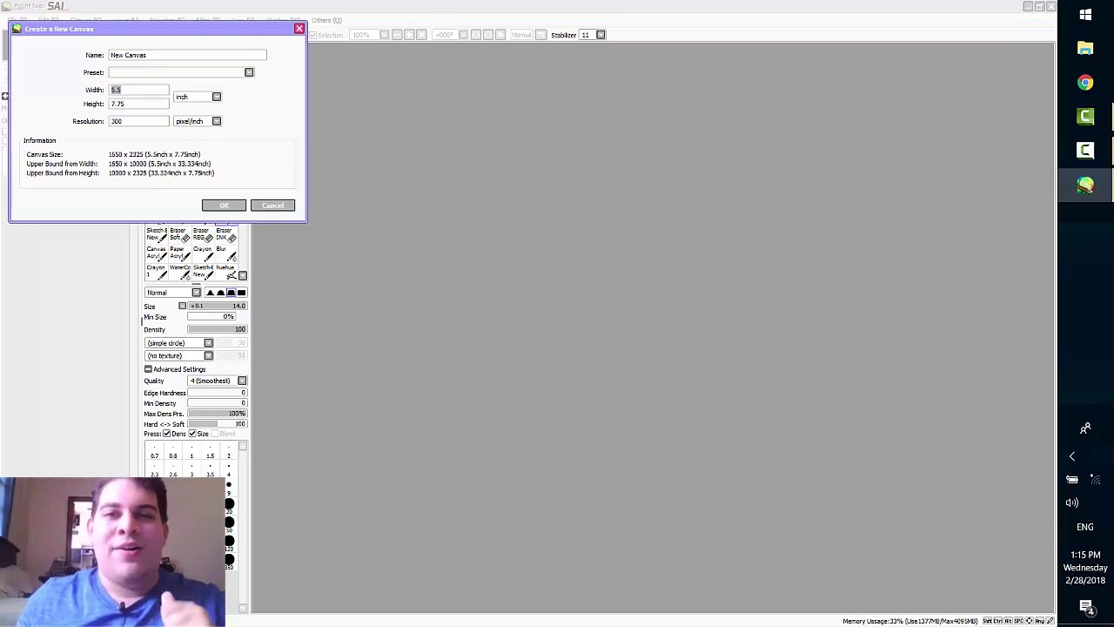
key(Return)
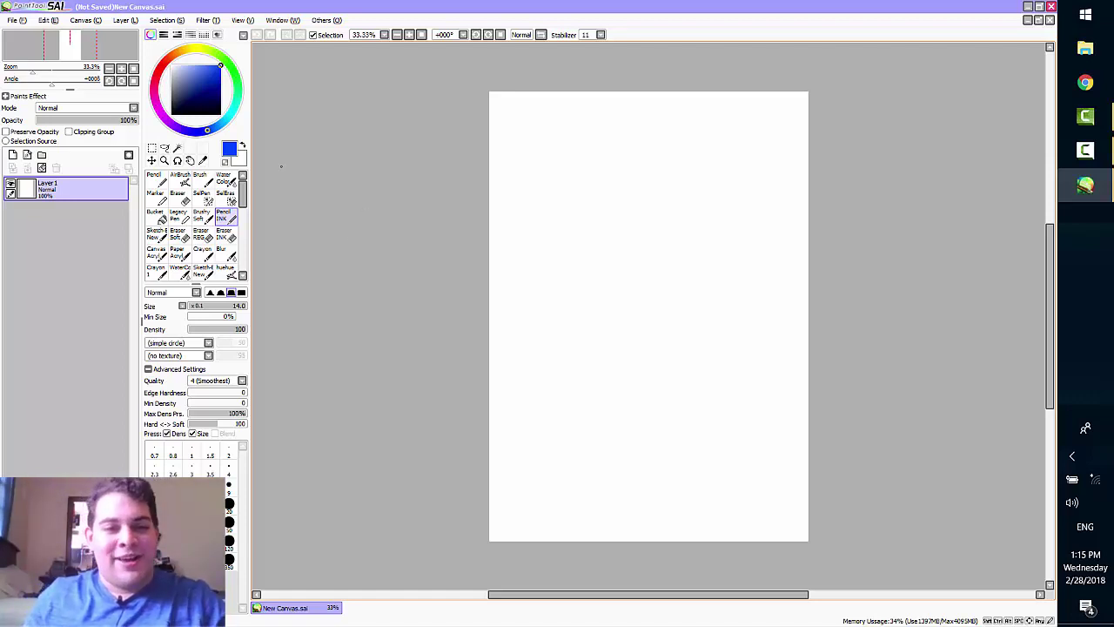
Step: Adjust the blue drawing colour and sketch light construction lines for the figure's body below the head circle
drag(225, 119, 217, 125)
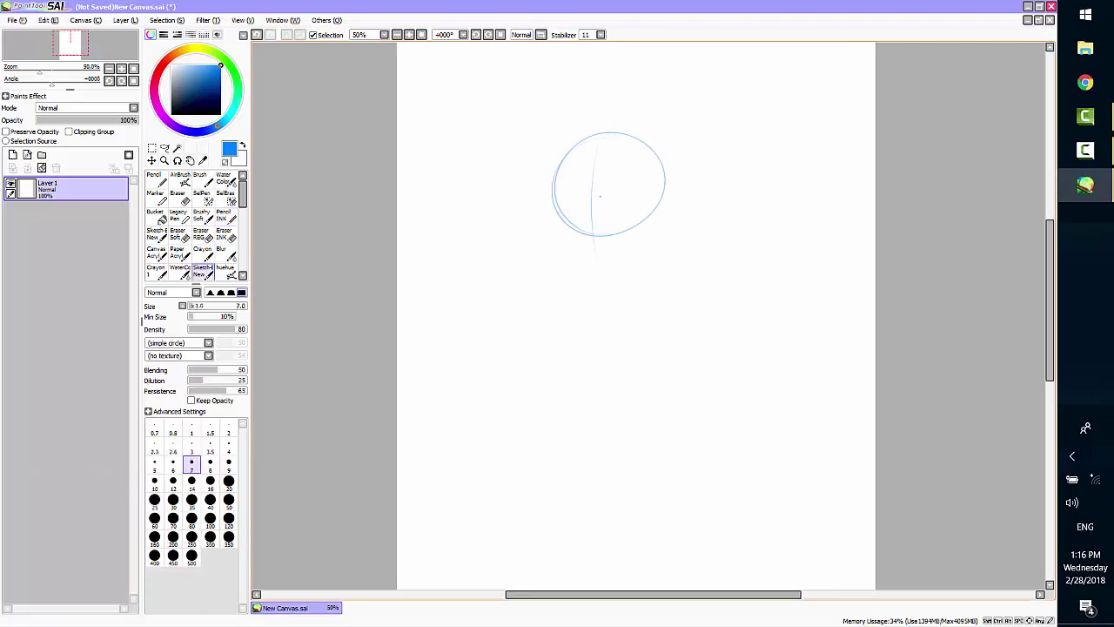
scroll(635, 314, down, 3)
mouse_move(573, 299)
mouse_down()
mouse_move(548, 355)
mouse_move(563, 418)
mouse_up()
Step: Set the sketch brush size to 14 and draw the figure's hair and facial features around the head circle
scroll(636, 313, up, 2)
click(192, 483)
drag(571, 86, 493, 120)
drag(675, 131, 669, 207)
mouse_move(601, 220)
mouse_down()
mouse_move(630, 214)
mouse_move(602, 207)
mouse_move(647, 169)
mouse_up()
drag(569, 179, 592, 186)
Step: Sketch the figure's neck, shoulders, torso and hips without arms, and save the drawing as Art Tutorial Hands.sai
drag(617, 244, 577, 261)
drag(659, 237, 686, 257)
drag(619, 265, 608, 529)
drag(568, 439, 559, 535)
mouse_move(674, 428)
mouse_down()
mouse_move(707, 528)
mouse_move(565, 557)
mouse_up()
key(ctrl+s)
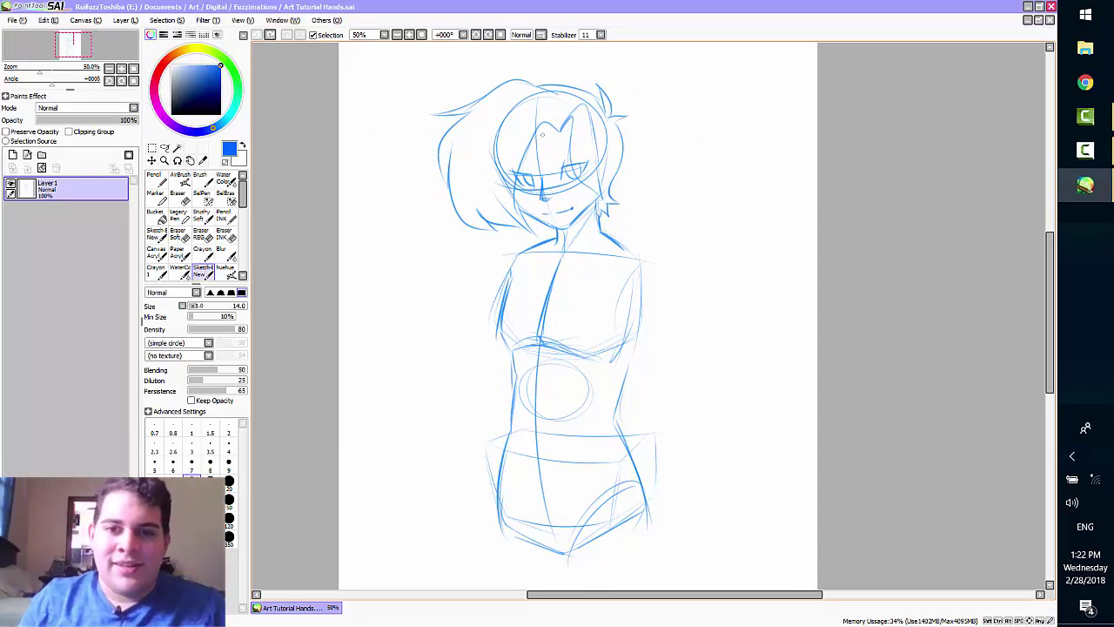
click(571, 132)
key(ctrl+z)
click(570, 133)
click(566, 132)
click(563, 132)
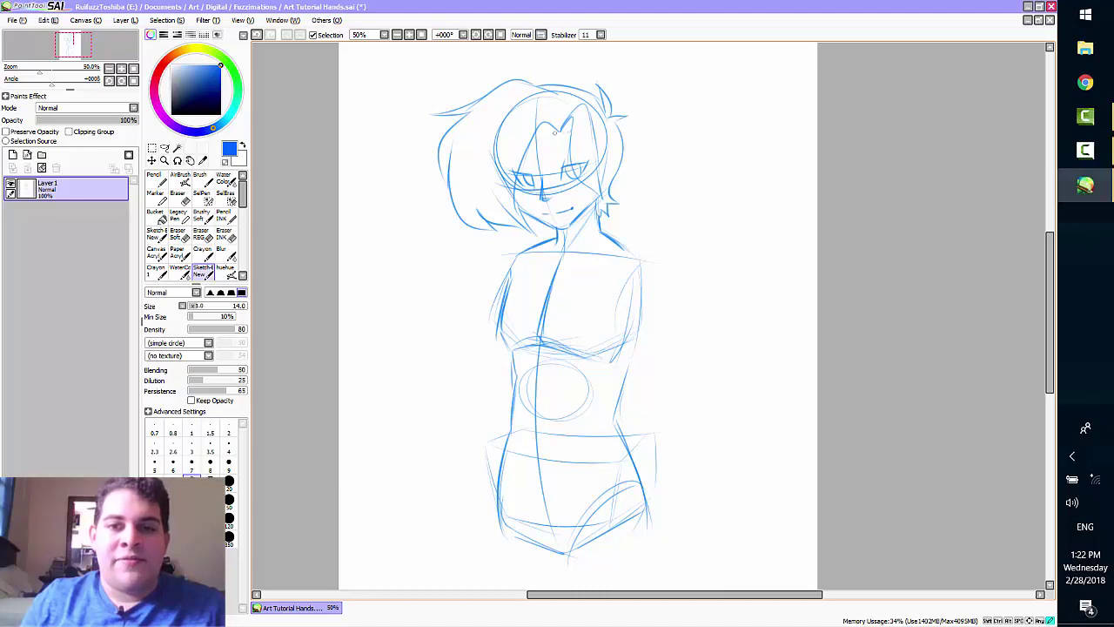
key(ctrl+z)
click(566, 137)
click(566, 137)
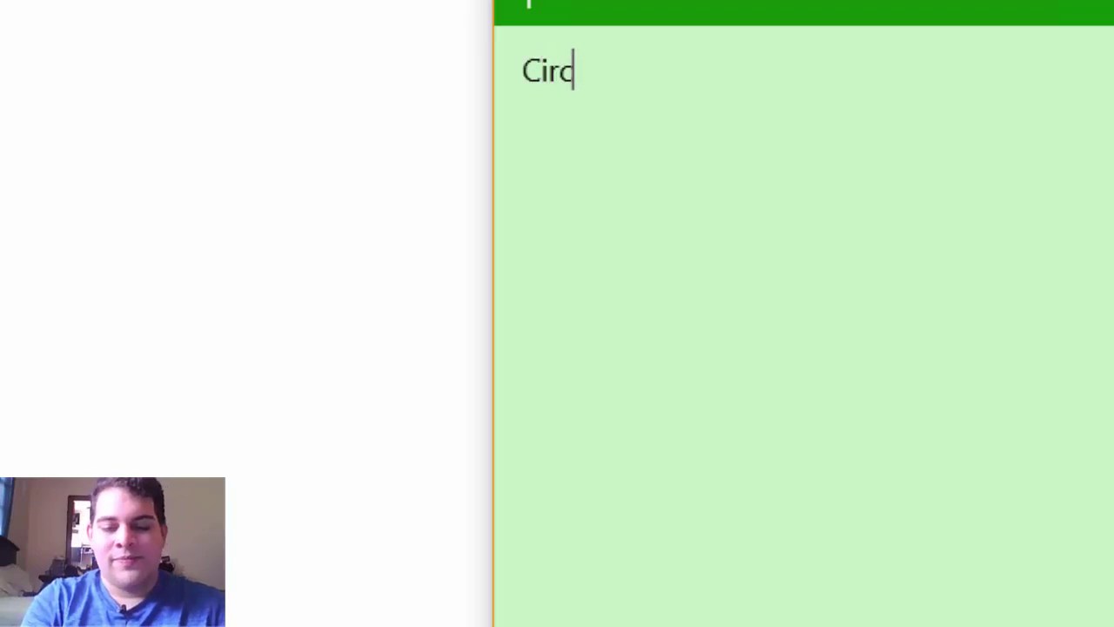
Step: Fill the sticky note's first five lines with Circle, Shoulder, ForeArm, Elbow and Arm
text(Shou)
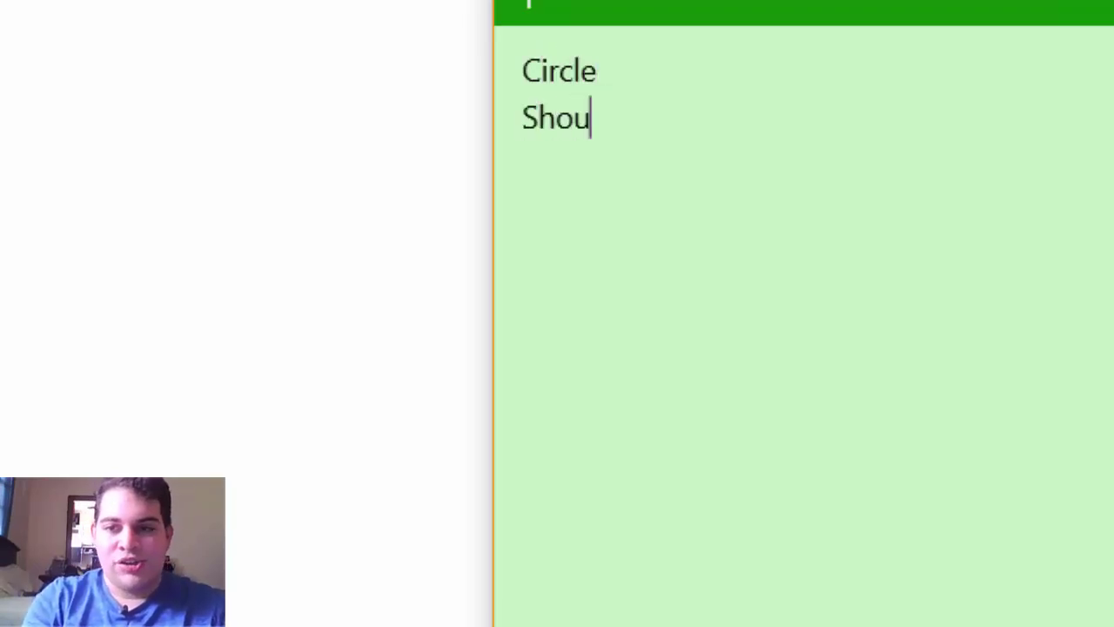
text(lder)
key(Return)
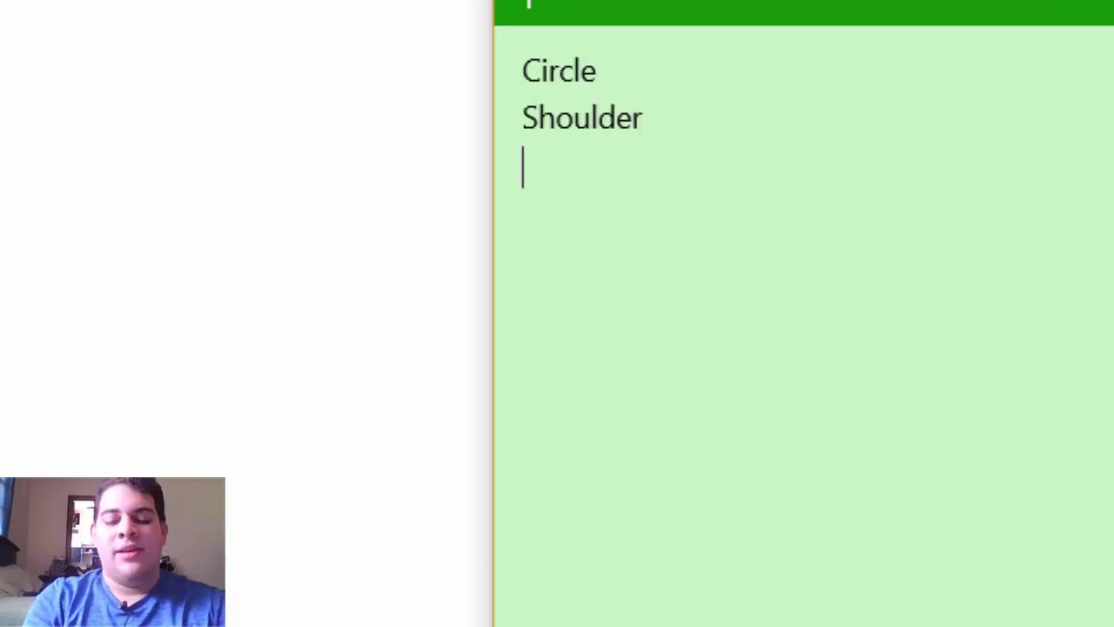
text(Fo)
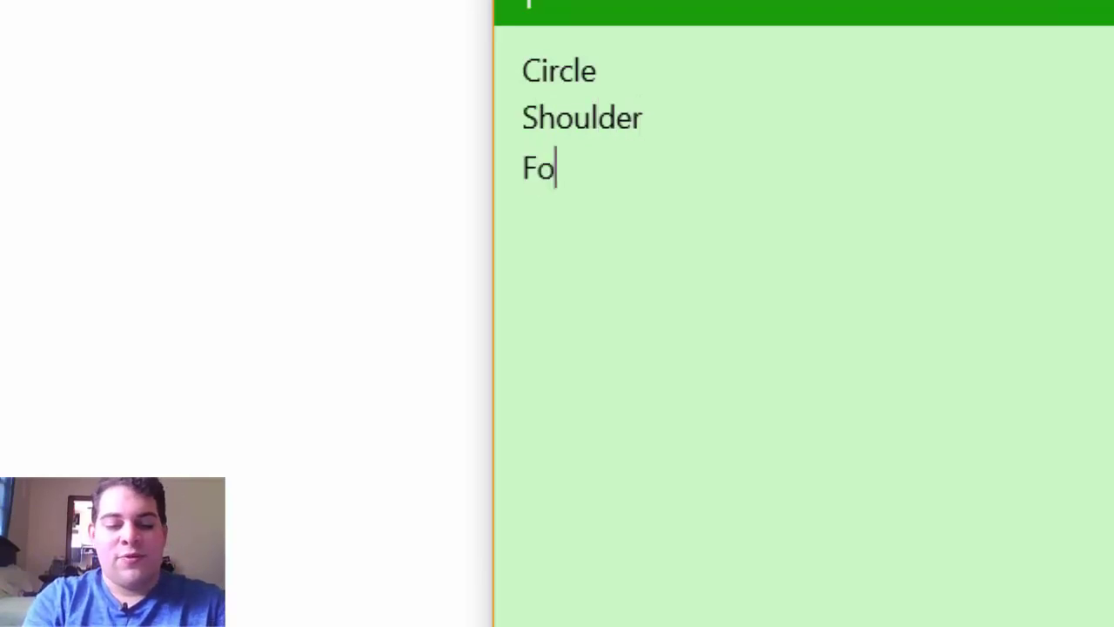
text(reArm)
key(Return)
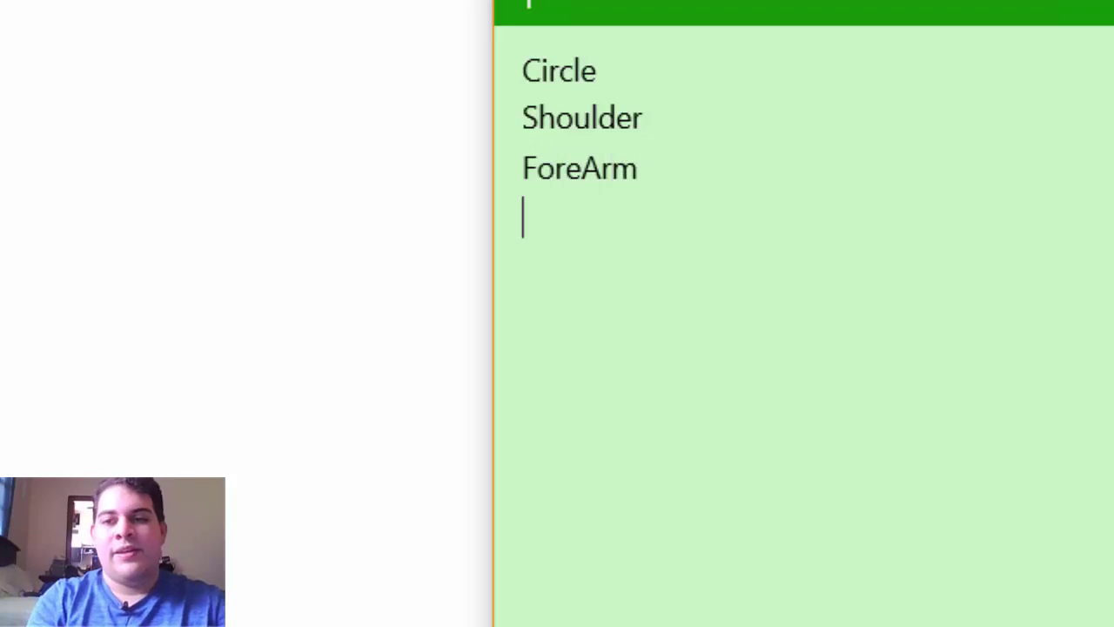
text(Elbow)
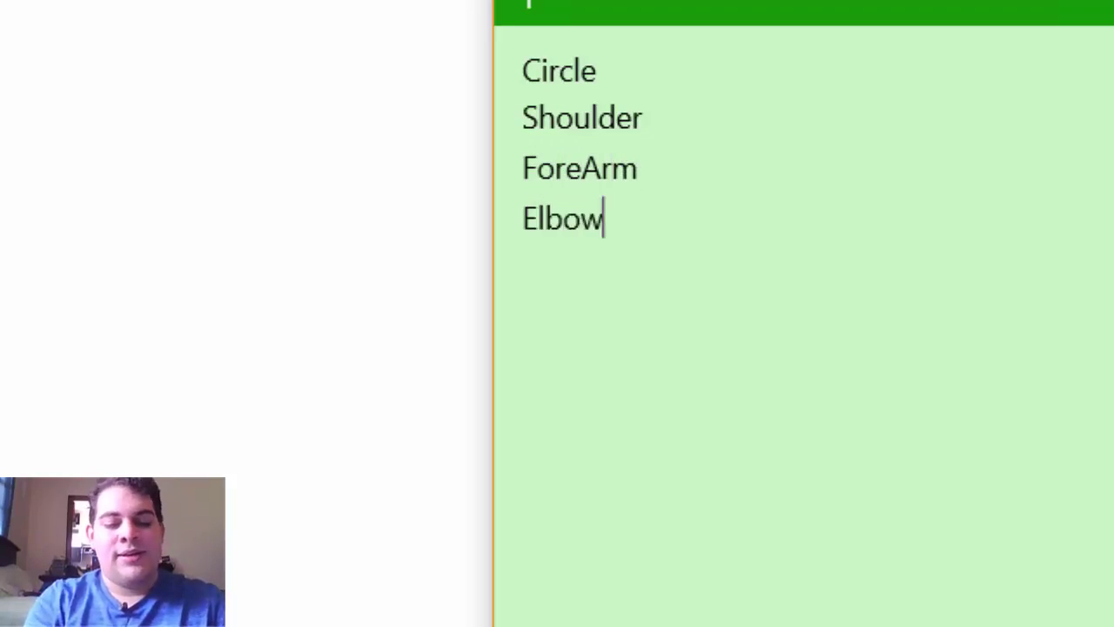
key(Return)
text(Arm)
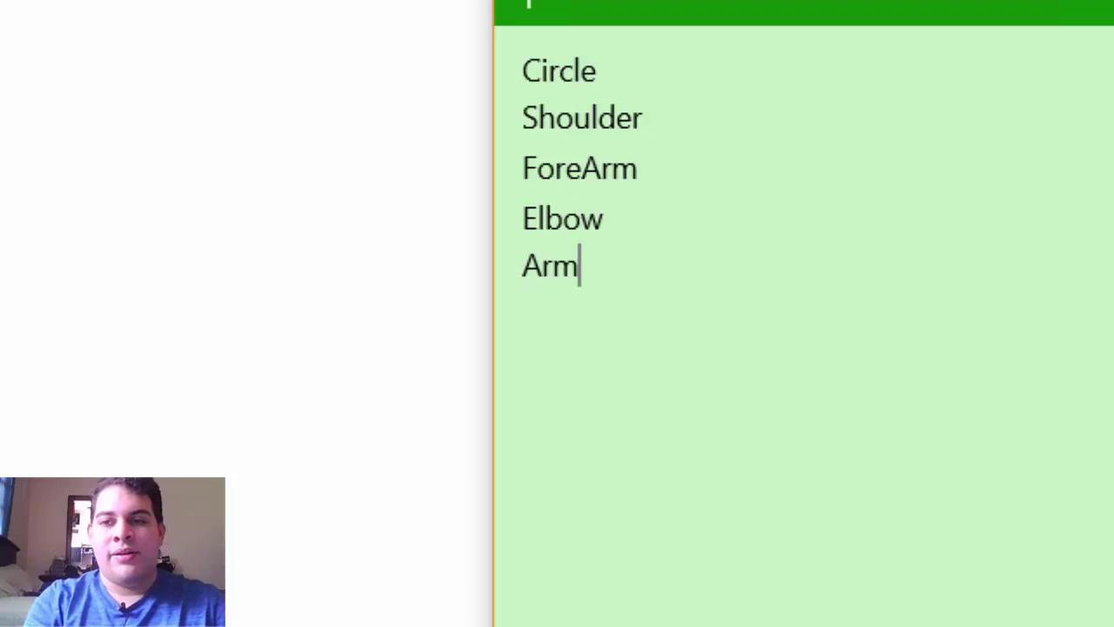
key(Return)
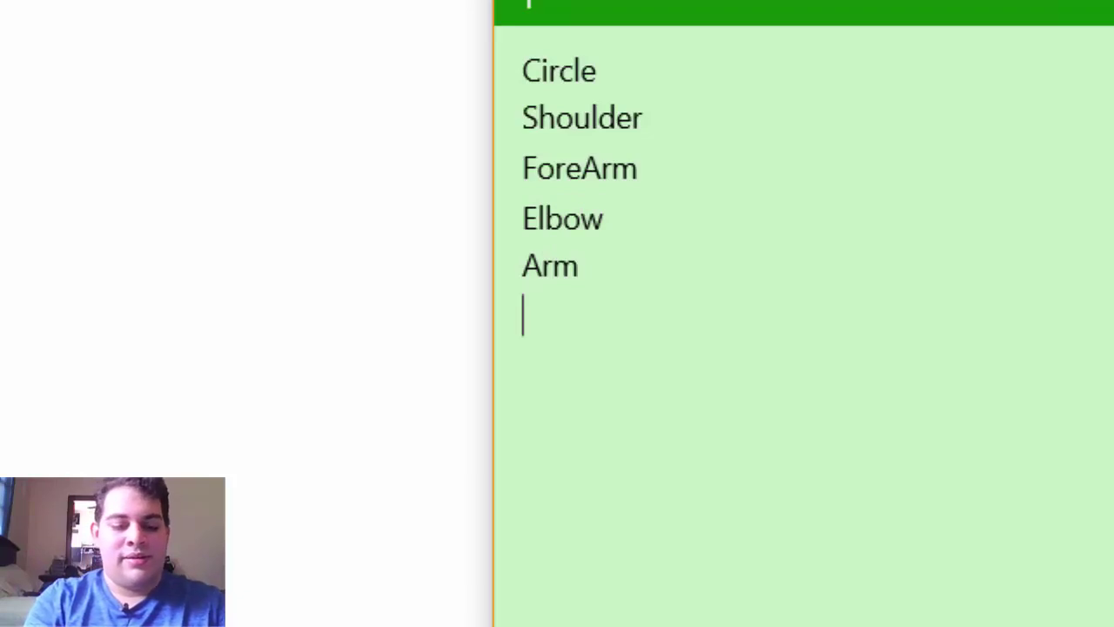
Step: Add Wrist, Hand and Finger on separate lines at the end of the sticky note's list
text(W)
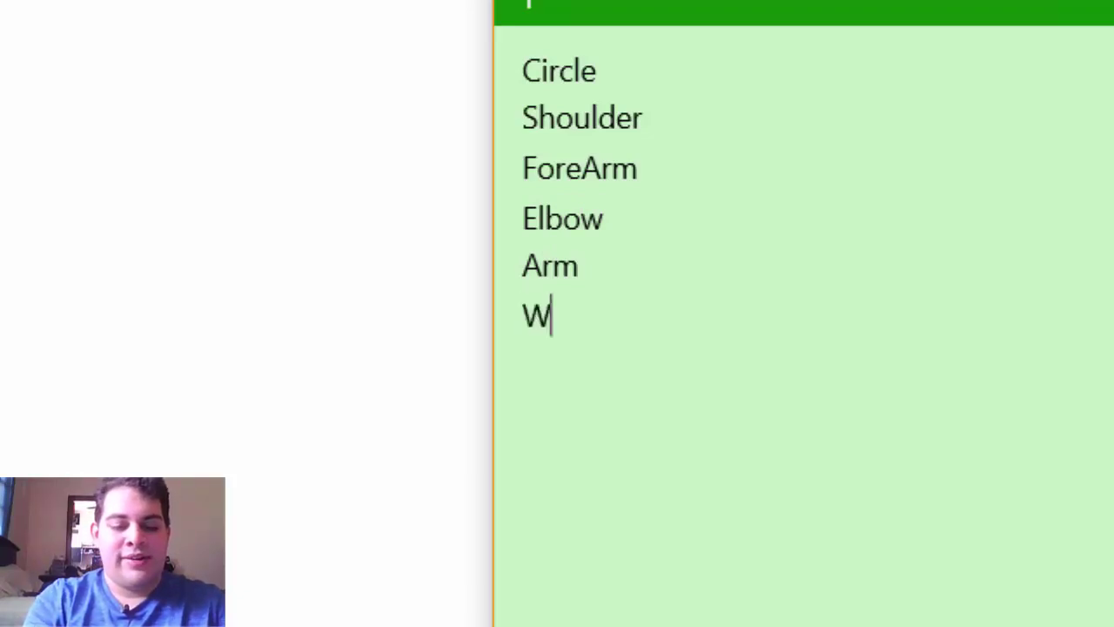
text(rist)
key(Return)
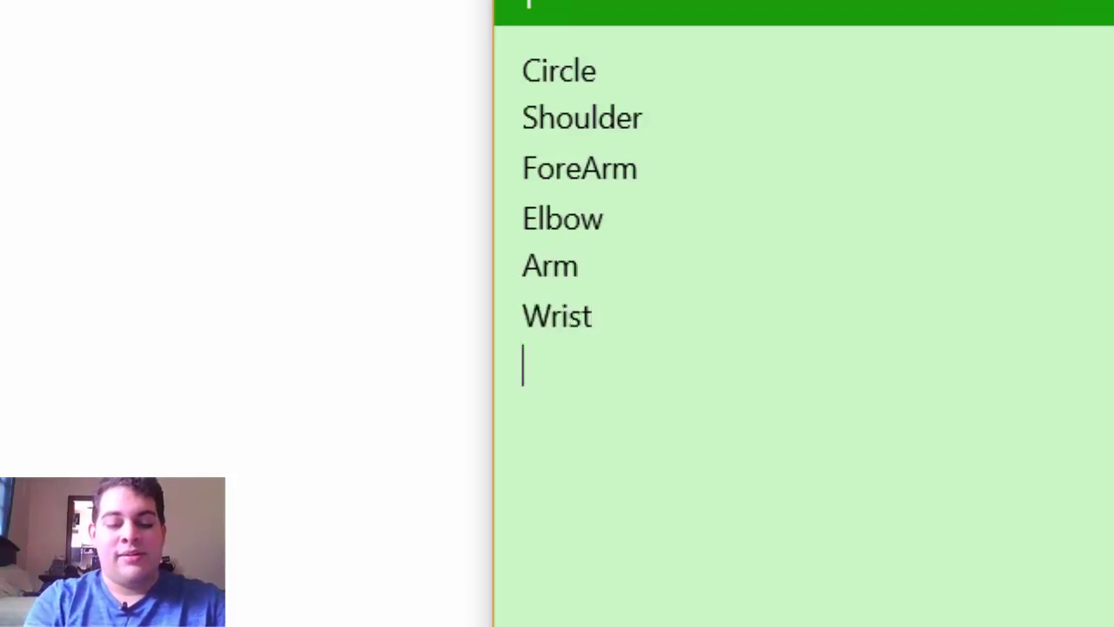
text(Hand)
key(Return)
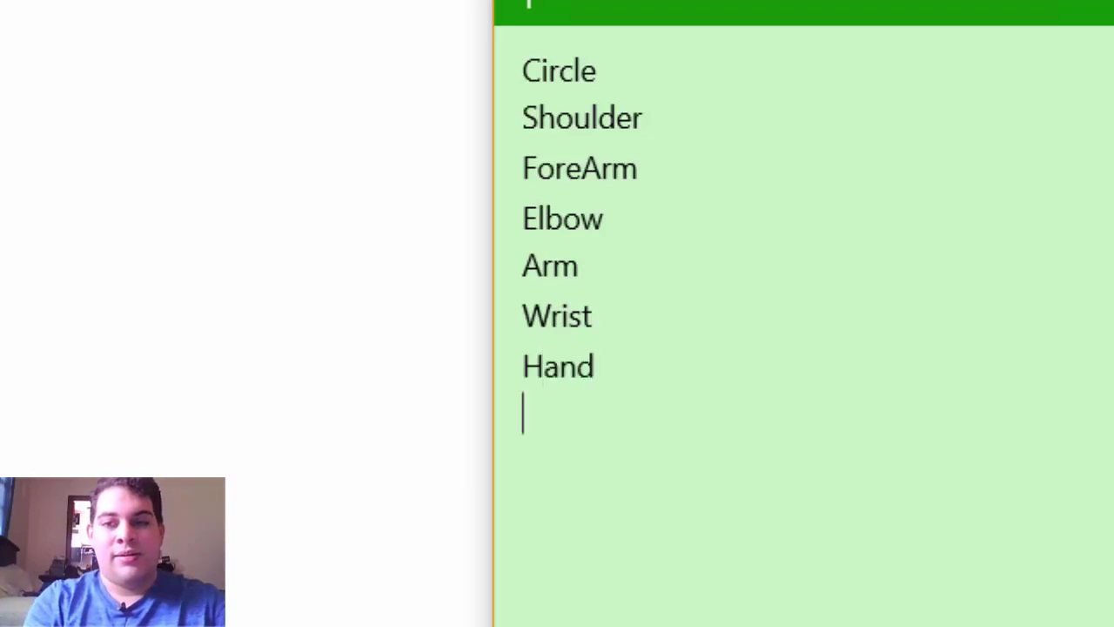
text(Finger)
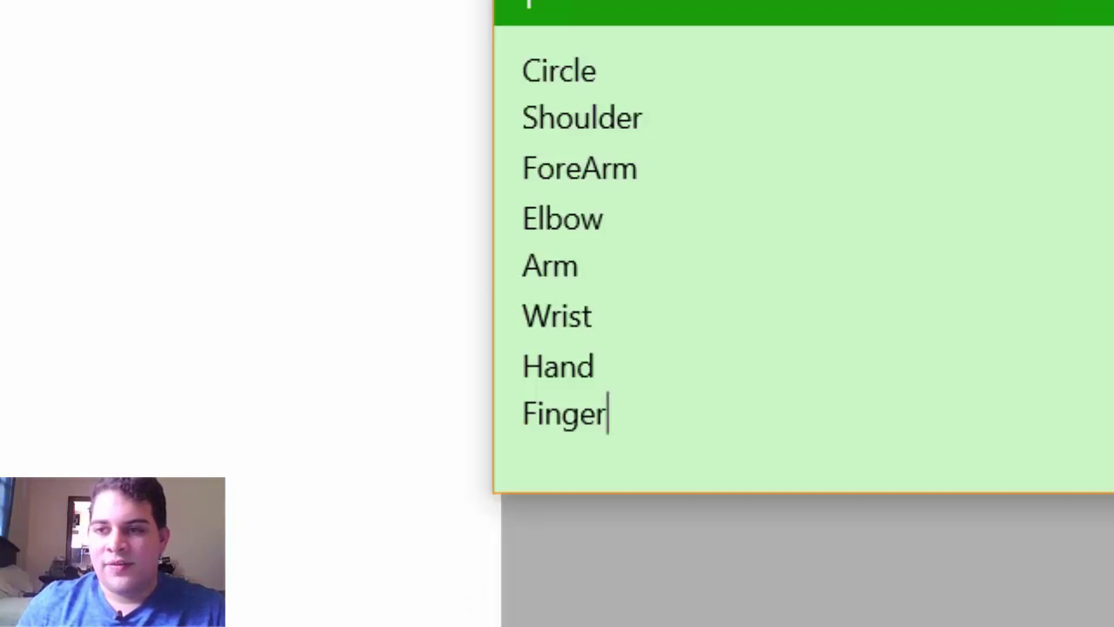
Step: Move the sticky note off the drawing so it no longer covers the canvas
drag(641, 168, 648, 168)
click(604, 217)
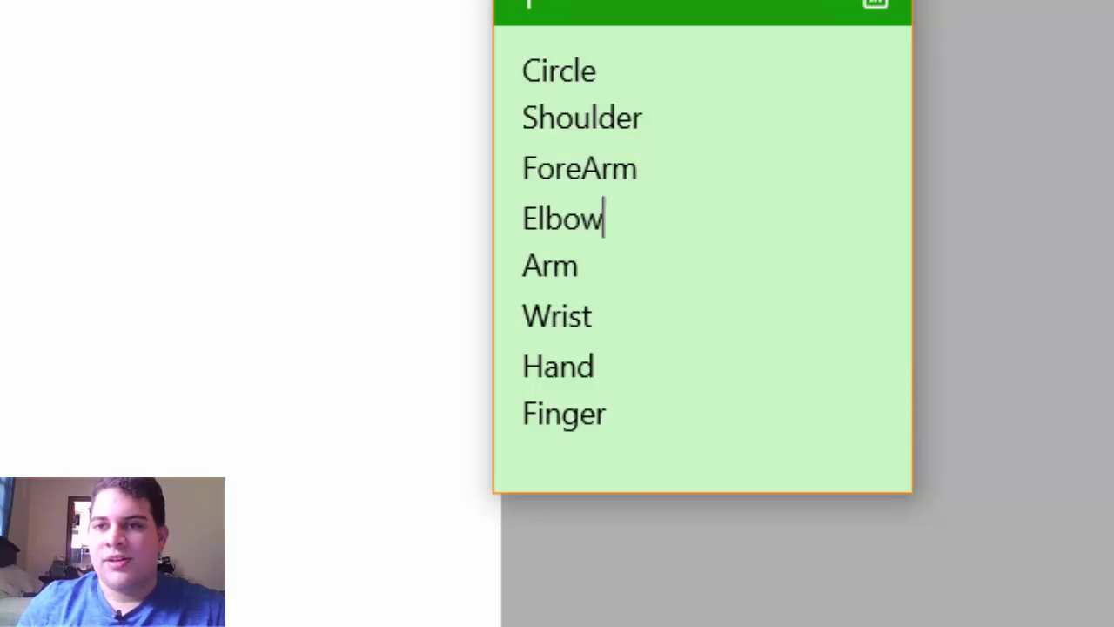
drag(697, 7, 1113, 21)
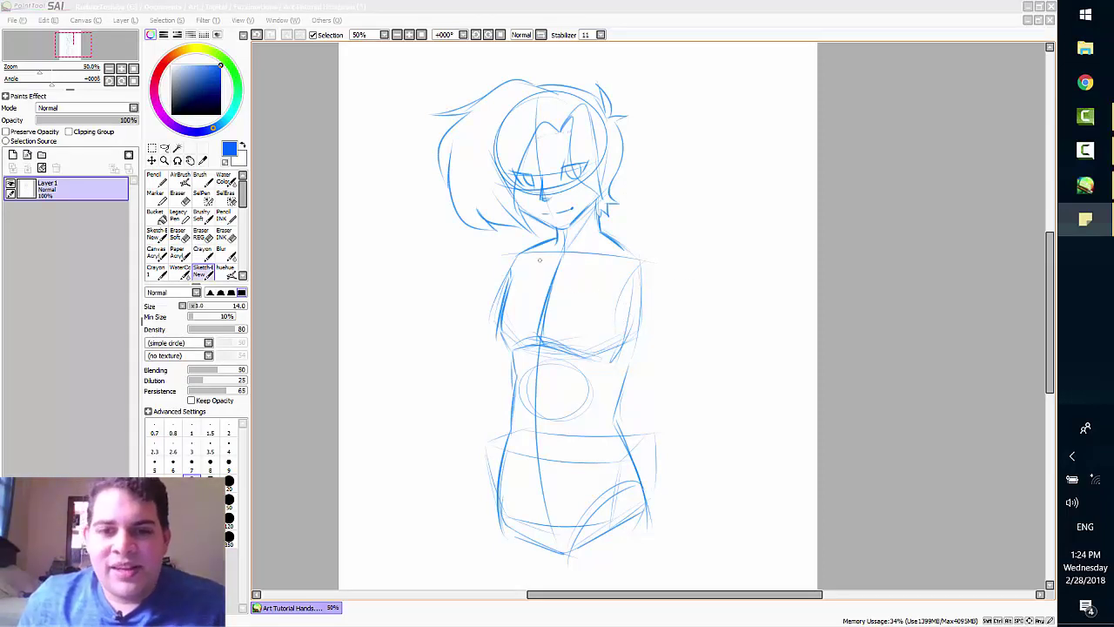
click(526, 267)
drag(488, 256, 667, 261)
key(ctrl+z)
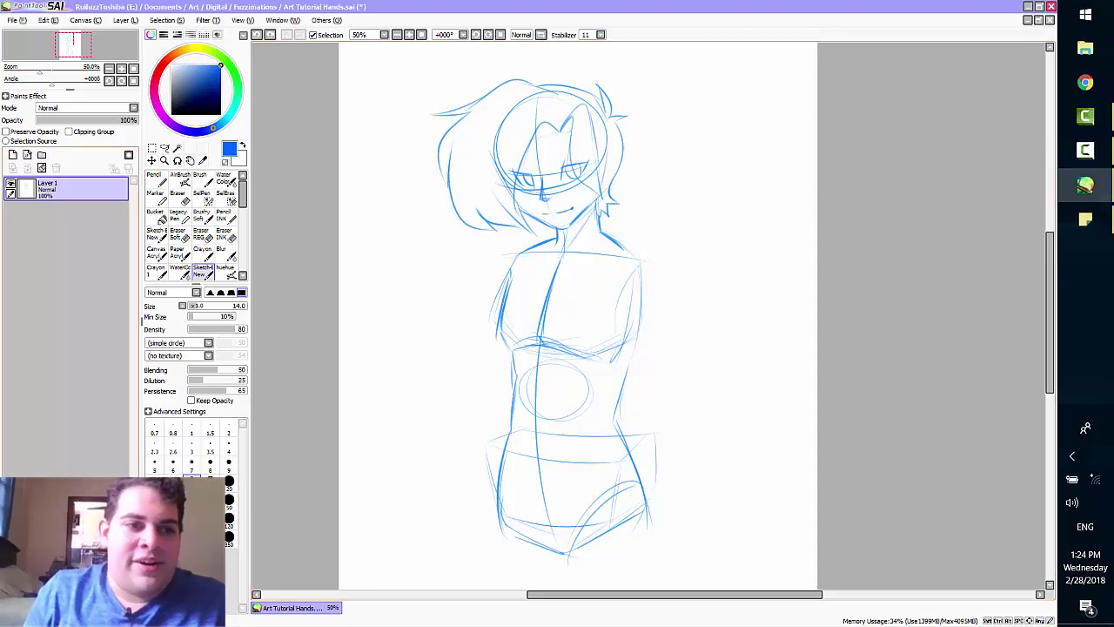
Step: Add a new layer above the sketch and draw a four-sided box around the figure's chest from the shoulder line down
click(12, 155)
drag(499, 253, 676, 264)
drag(498, 264, 475, 364)
key(ctrl+z)
mouse_move(498, 254)
mouse_down()
mouse_move(497, 358)
mouse_move(688, 360)
mouse_up()
key(ctrl+z)
drag(487, 355, 634, 355)
drag(651, 261, 635, 358)
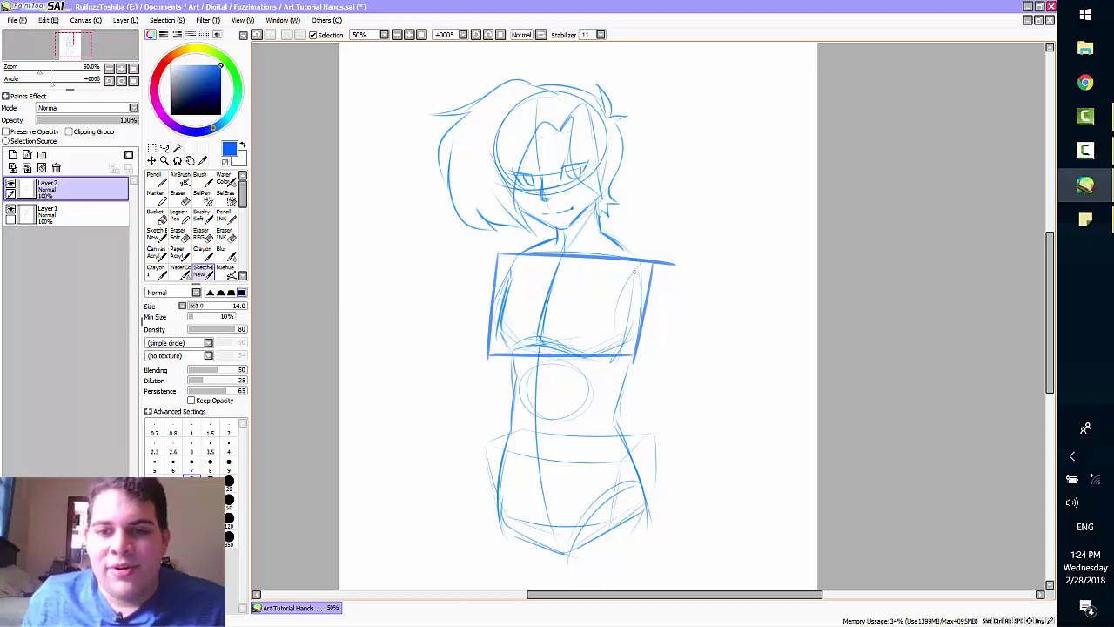
drag(634, 264, 630, 265)
key(ctrl+z)
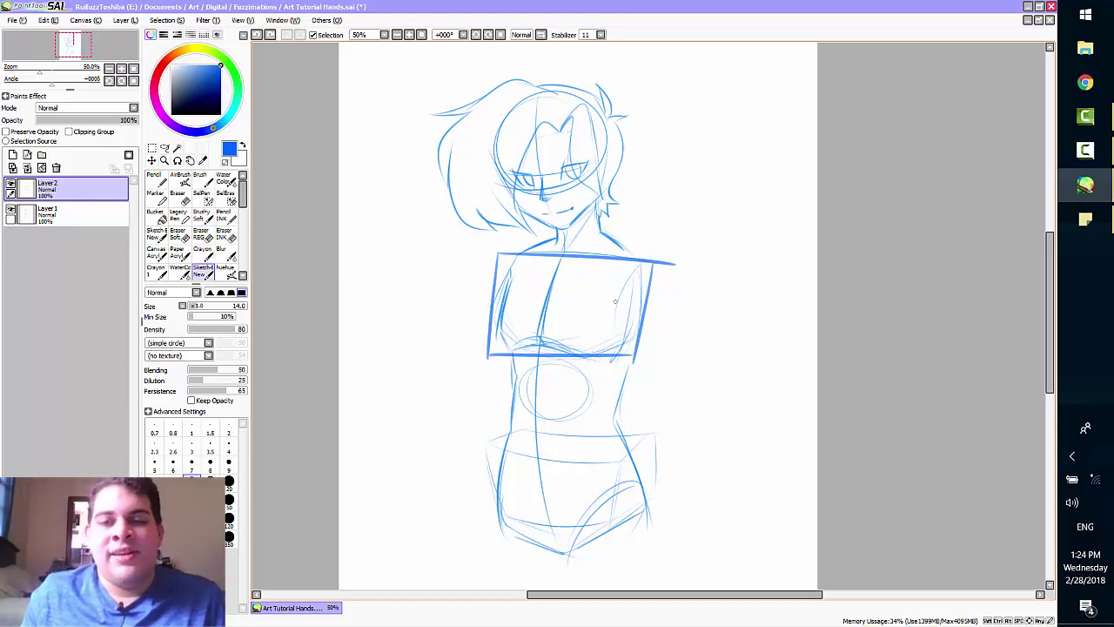
drag(632, 273, 614, 352)
key(ctrl+z)
drag(629, 261, 639, 333)
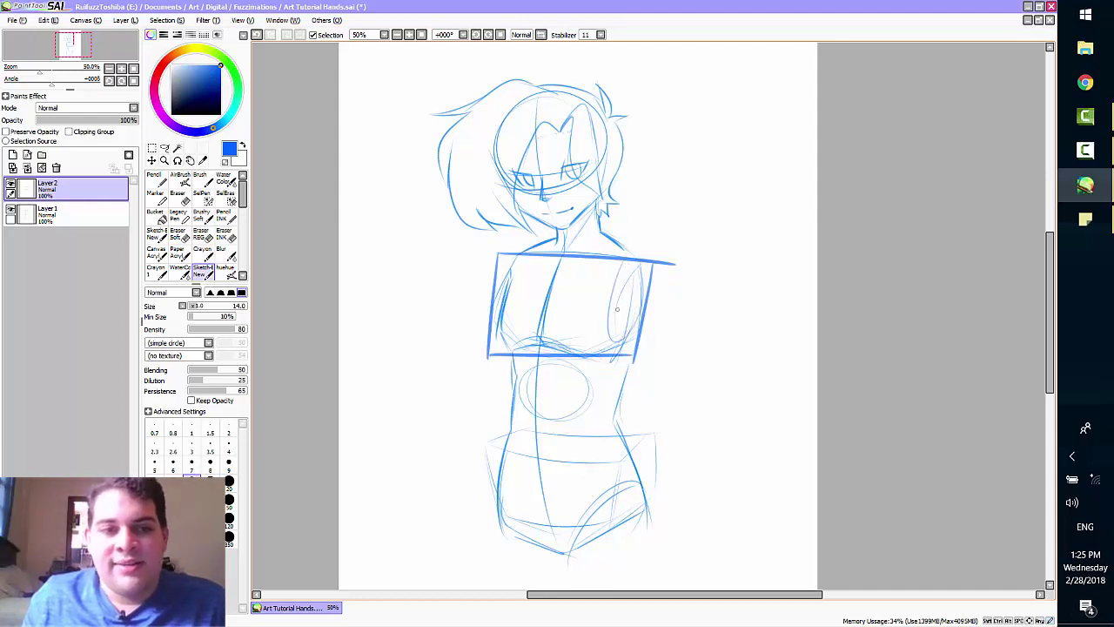
key(ctrl+z)
Step: Draw an upright shoulder oval at the figure's left side of the chest on Layer1 and hide the box on Layer2
click(74, 215)
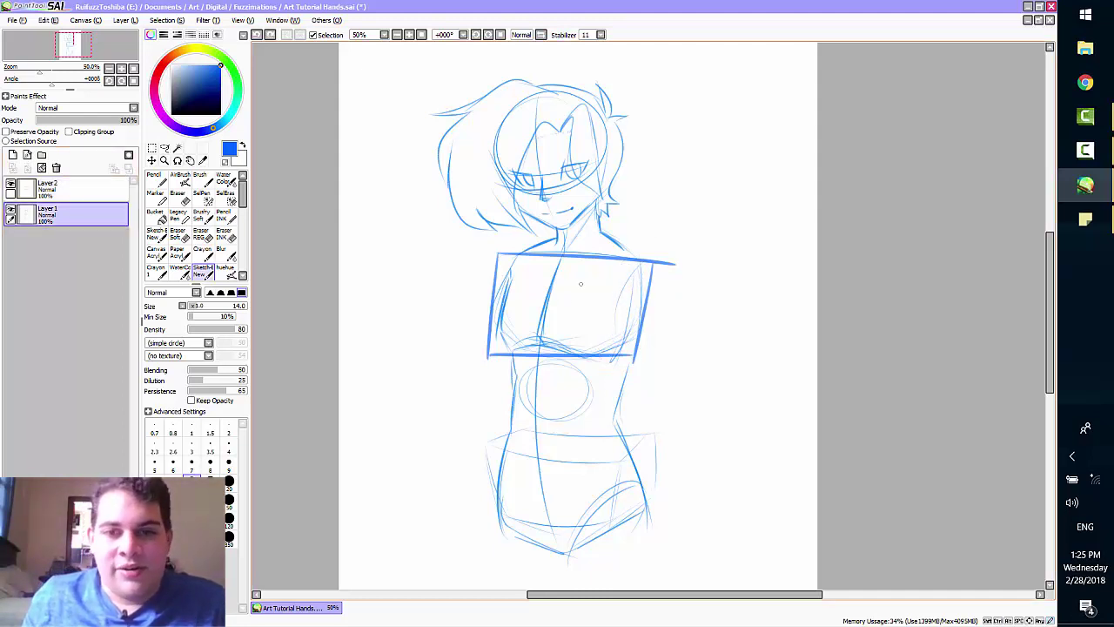
mouse_move(631, 260)
mouse_down()
mouse_move(642, 277)
mouse_move(631, 329)
mouse_move(641, 263)
mouse_move(629, 336)
mouse_move(640, 265)
mouse_up()
key(ctrl+z)
key(ctrl+z)
key(ctrl+z)
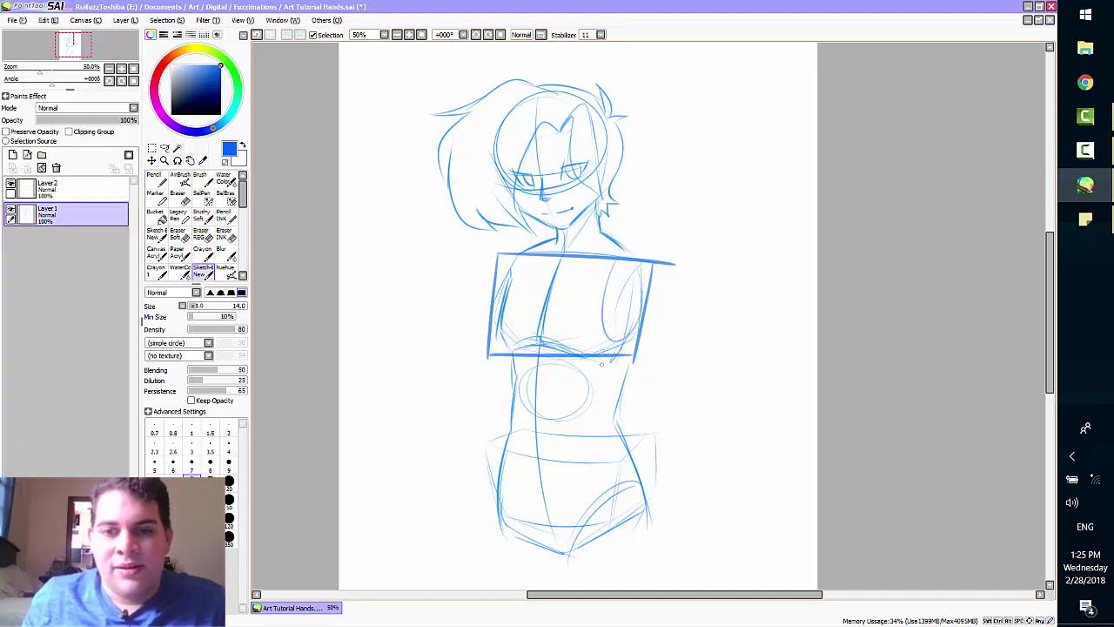
click(11, 182)
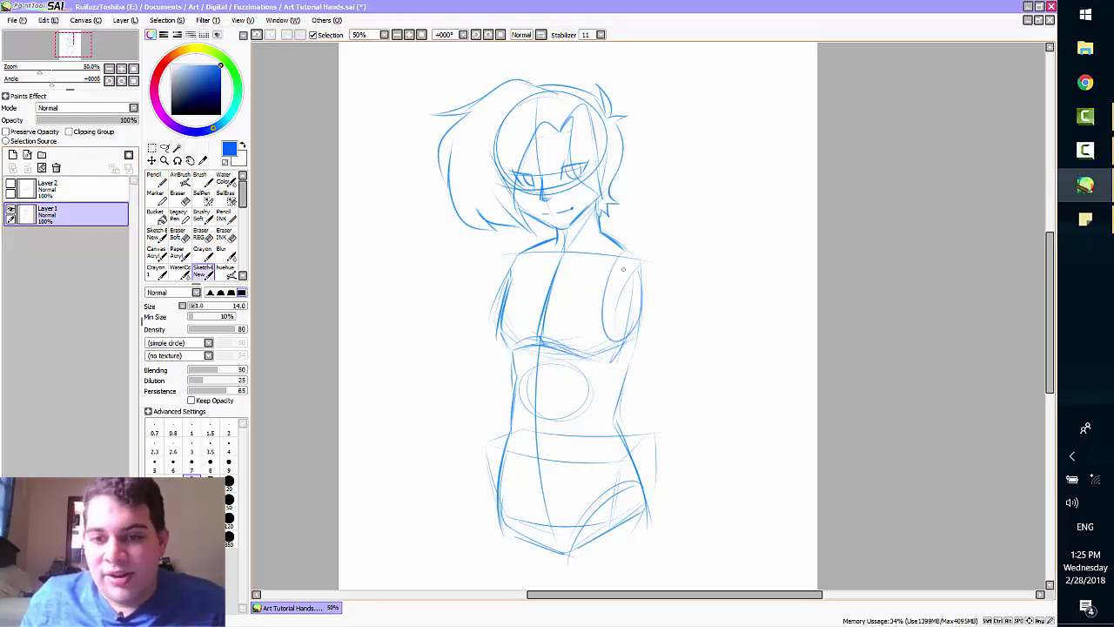
Step: Sketch crossing guide lines inside the shoulder oval and a short armpit crease in its lower half
drag(609, 299, 641, 292)
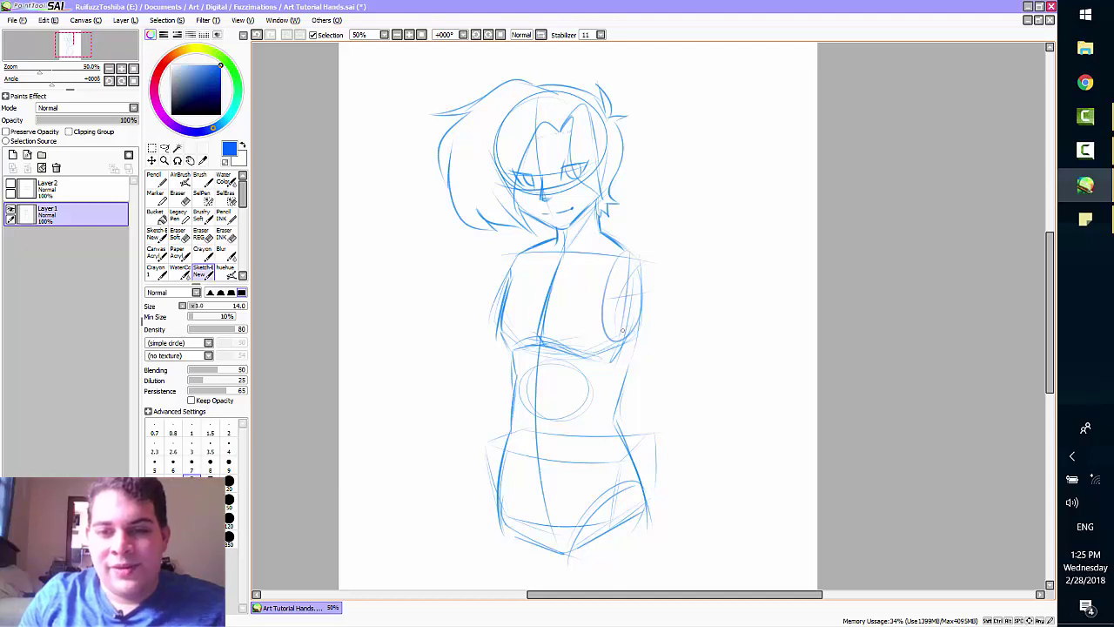
drag(617, 317, 617, 344)
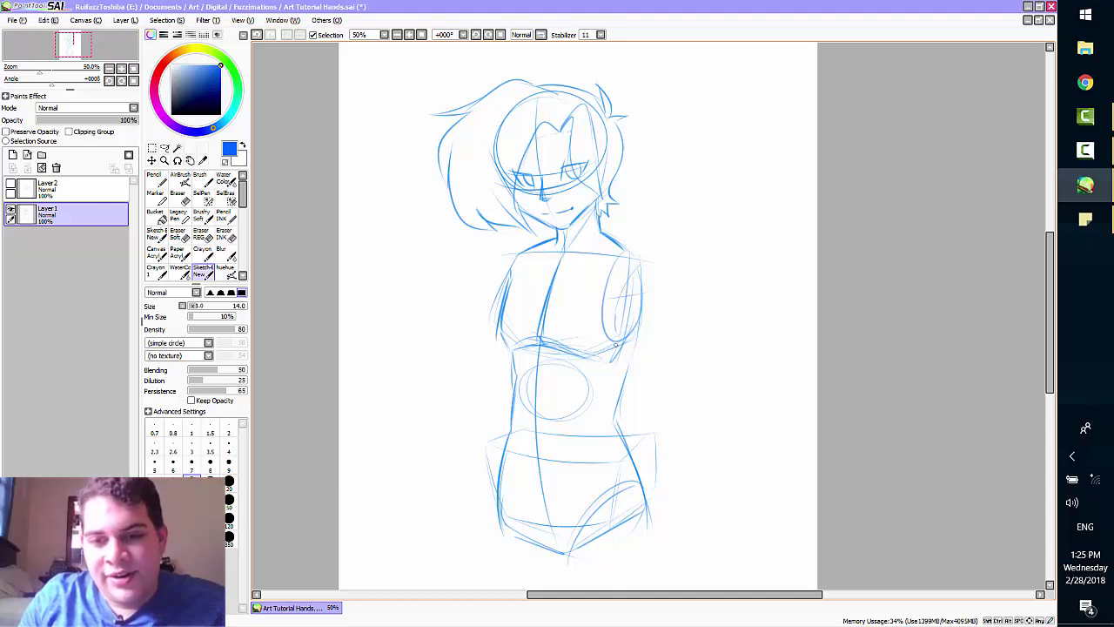
key(ctrl+z)
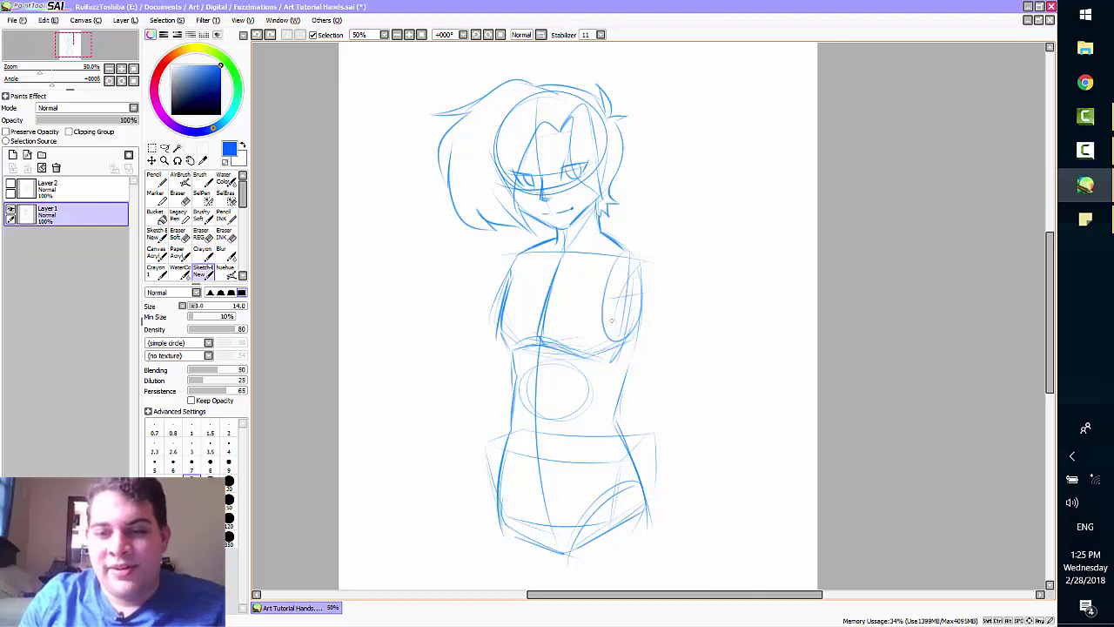
mouse_move(601, 309)
mouse_down()
mouse_move(611, 339)
mouse_move(617, 315)
mouse_move(615, 336)
mouse_up()
key(ctrl+z)
key(ctrl+z)
key(ctrl+z)
key(ctrl+z)
key(ctrl+z)
key(ctrl+z)
key(ctrl+z)
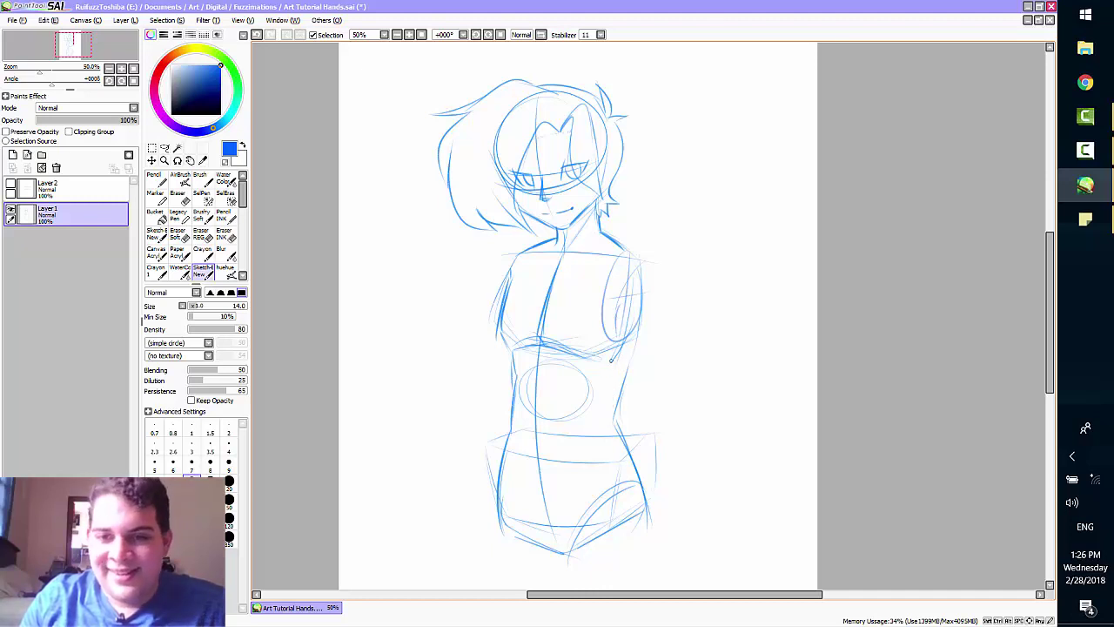
drag(600, 358, 615, 345)
key(ctrl+z)
key(ctrl+z)
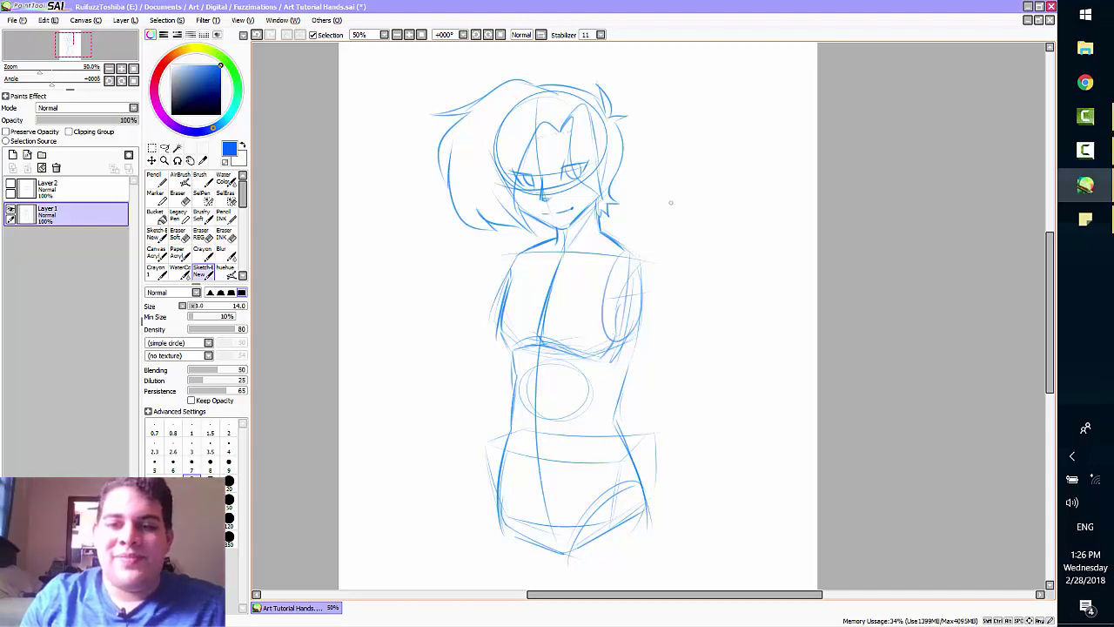
key(ctrl+z)
mouse_move(571, 349)
mouse_down()
mouse_move(616, 350)
mouse_move(606, 362)
mouse_up()
key(ctrl+z)
key(ctrl+z)
key(ctrl+z)
key(ctrl+z)
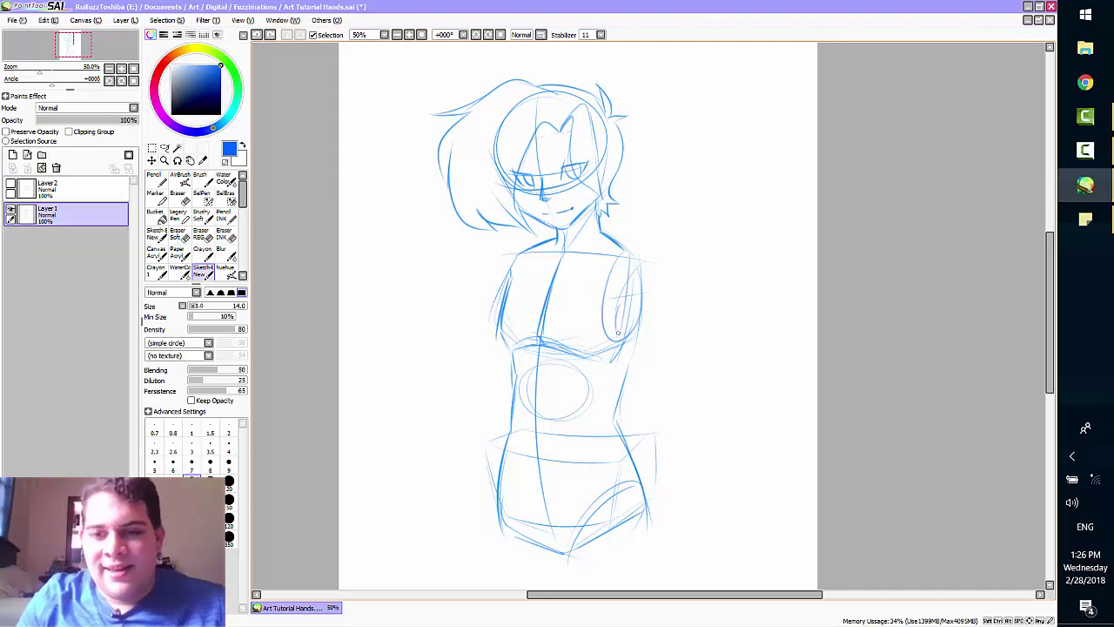
Step: Redraw the chest contour with bolder strokes along the left armpit crease, the chest's underside and the opposite side
key(ctrl+z)
mouse_move(617, 310)
mouse_down()
mouse_move(620, 336)
mouse_move(616, 322)
mouse_move(595, 360)
mouse_move(560, 345)
mouse_move(606, 354)
mouse_move(554, 343)
mouse_move(517, 357)
mouse_up()
key(ctrl+z)
key(ctrl+z)
key(ctrl+z)
key(ctrl+z)
mouse_move(510, 273)
mouse_down()
mouse_move(505, 348)
mouse_move(505, 294)
mouse_move(506, 352)
mouse_move(504, 313)
mouse_move(516, 358)
mouse_up()
key(ctrl+z)
key(ctrl+z)
key(ctrl+z)
key(ctrl+z)
key(ctrl+z)
drag(510, 279, 503, 364)
key(ctrl+z)
mouse_move(512, 281)
mouse_down()
mouse_move(503, 357)
mouse_move(506, 310)
mouse_move(515, 356)
mouse_up()
key(ctrl+z)
key(ctrl+z)
drag(512, 280, 512, 355)
Step: Sketch the short inner ends of both collarbones at the base of the neck along the shoulder line
scroll(484, 373, up, 4)
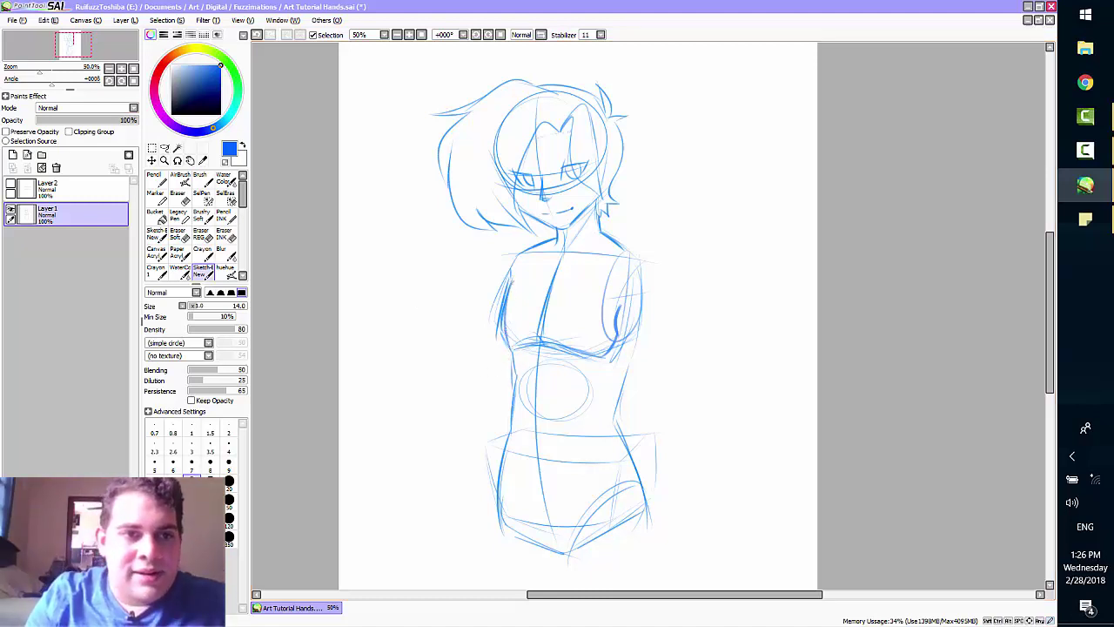
drag(73, 45, 69, 44)
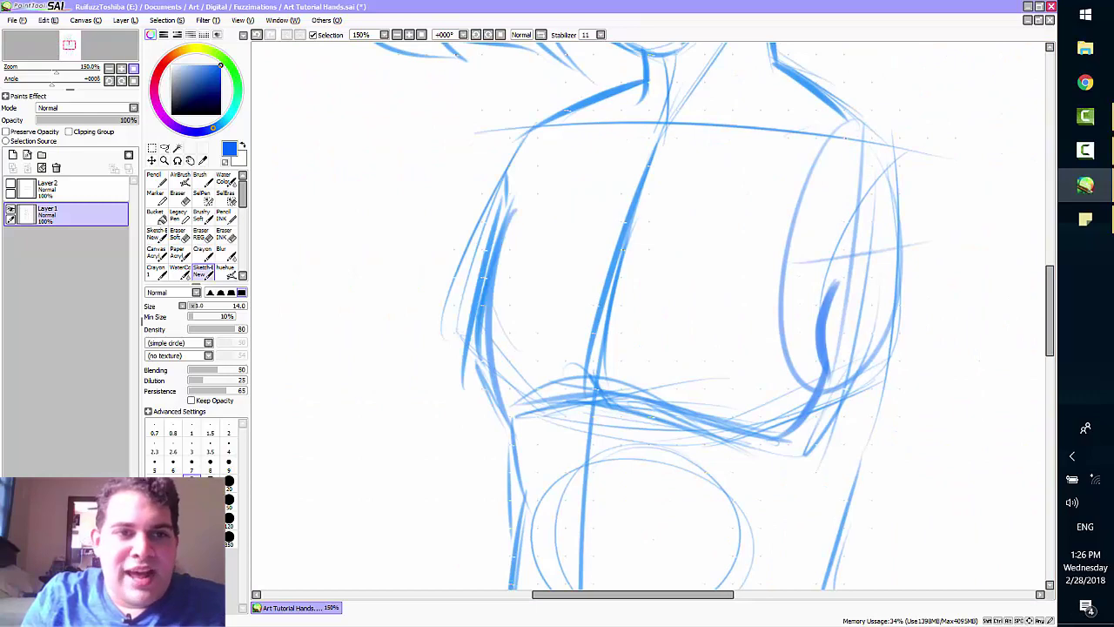
scroll(340, 188, down, 4)
scroll(735, 281, up, 4)
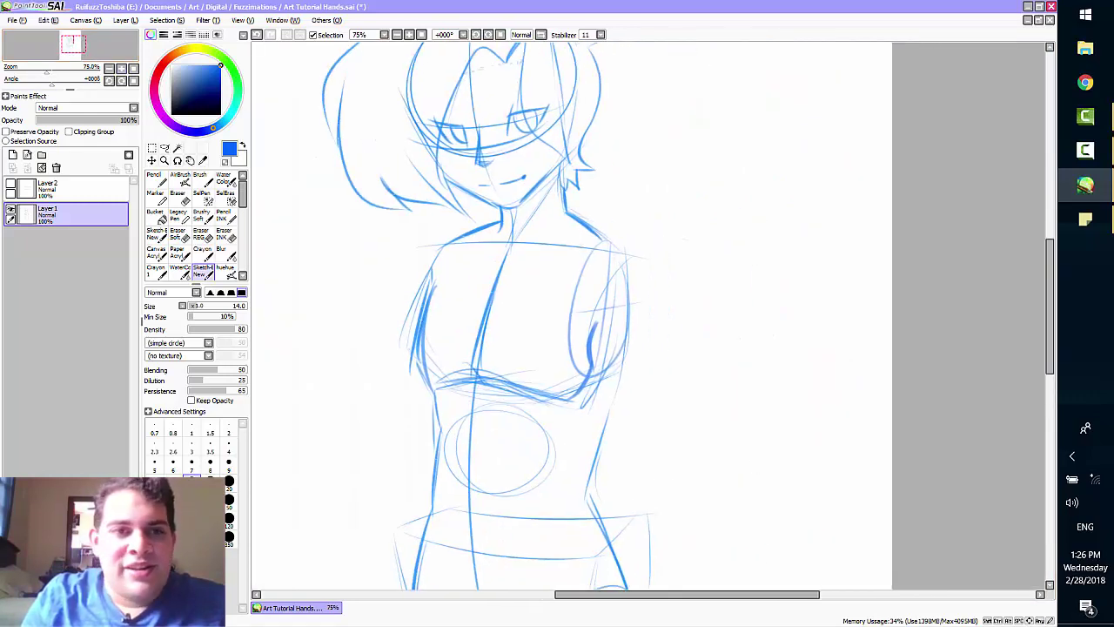
scroll(572, 321, down, 3)
scroll(752, 252, up, 4)
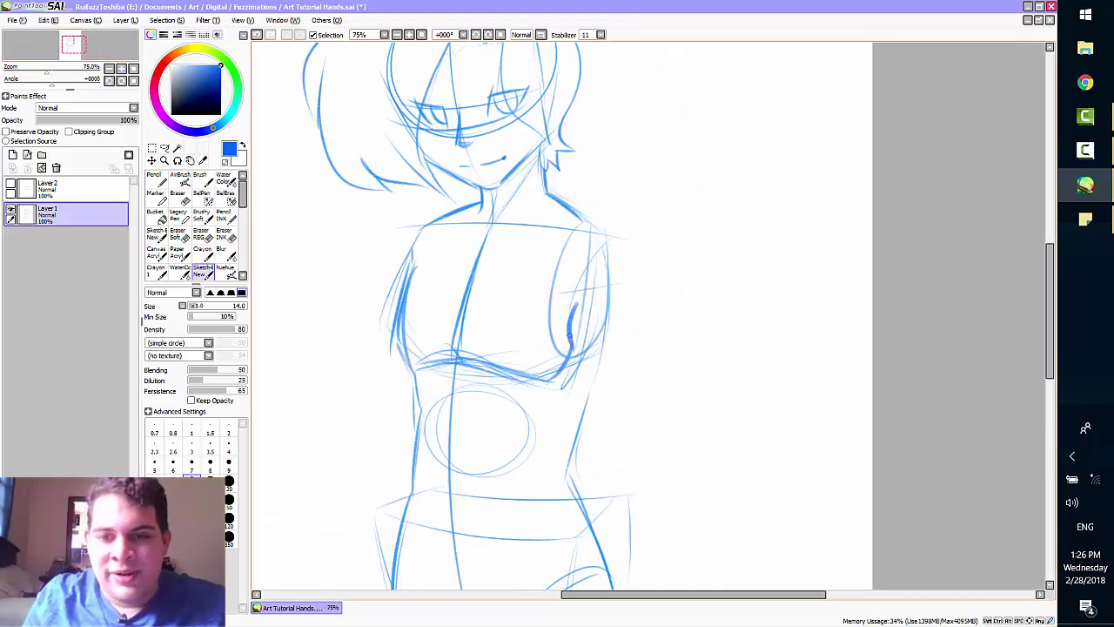
key(ctrl+z)
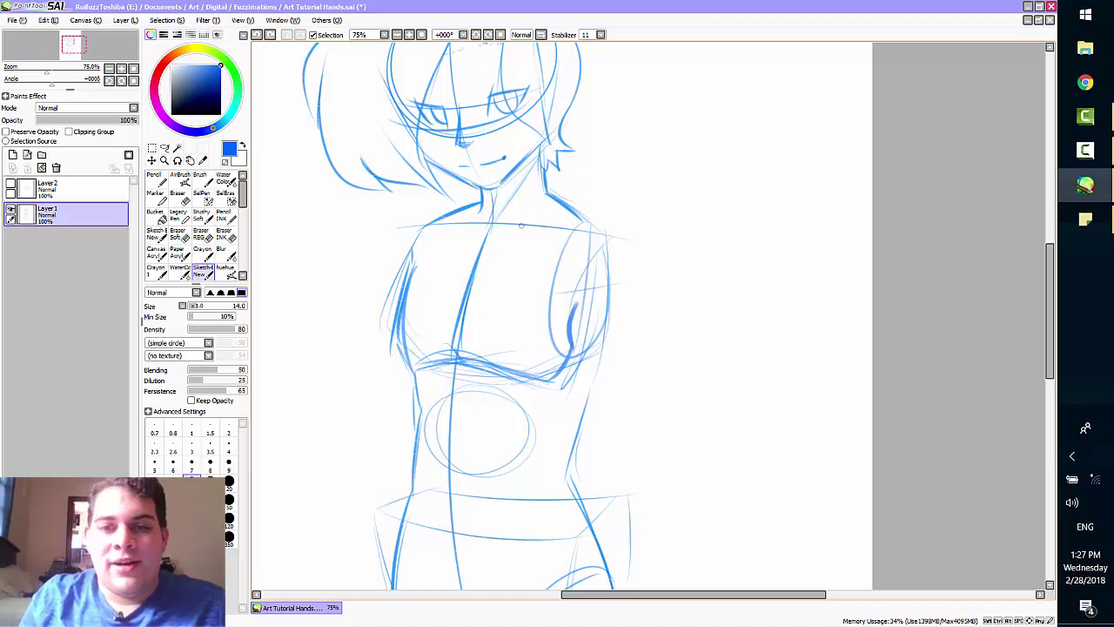
drag(493, 226, 566, 223)
key(ctrl+z)
drag(467, 221, 450, 222)
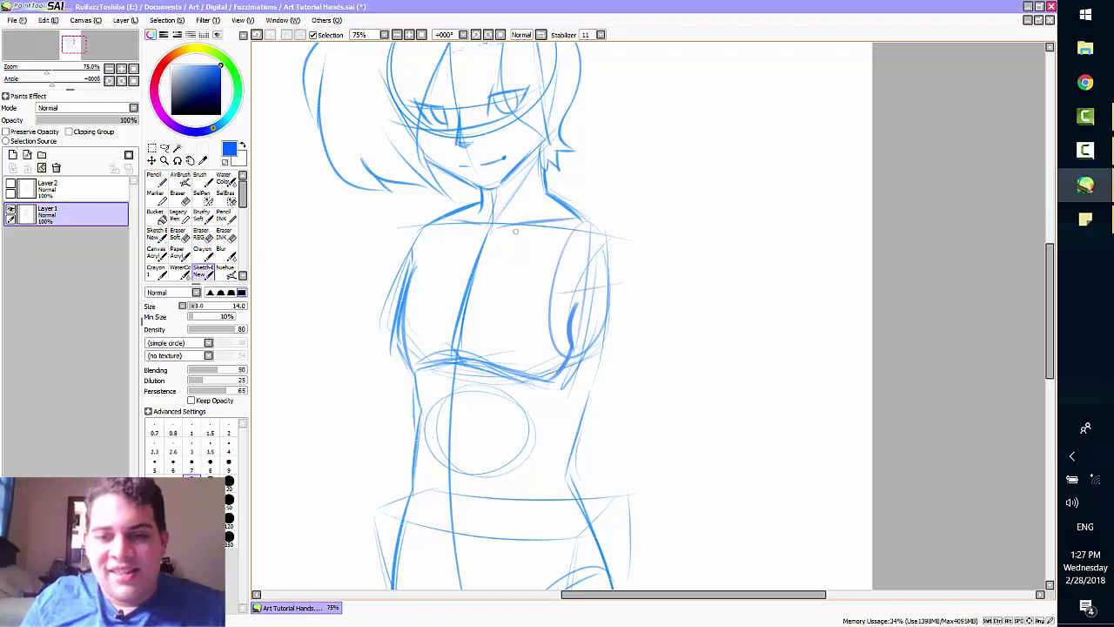
key(ctrl+z)
key(ctrl+z)
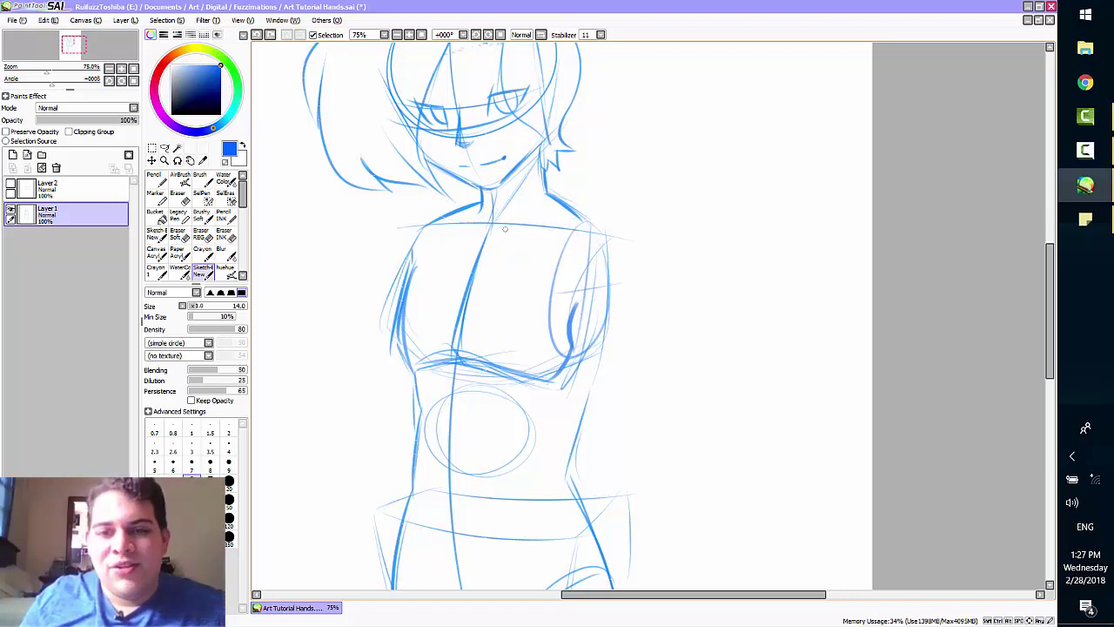
drag(502, 230, 546, 217)
key(ctrl+z)
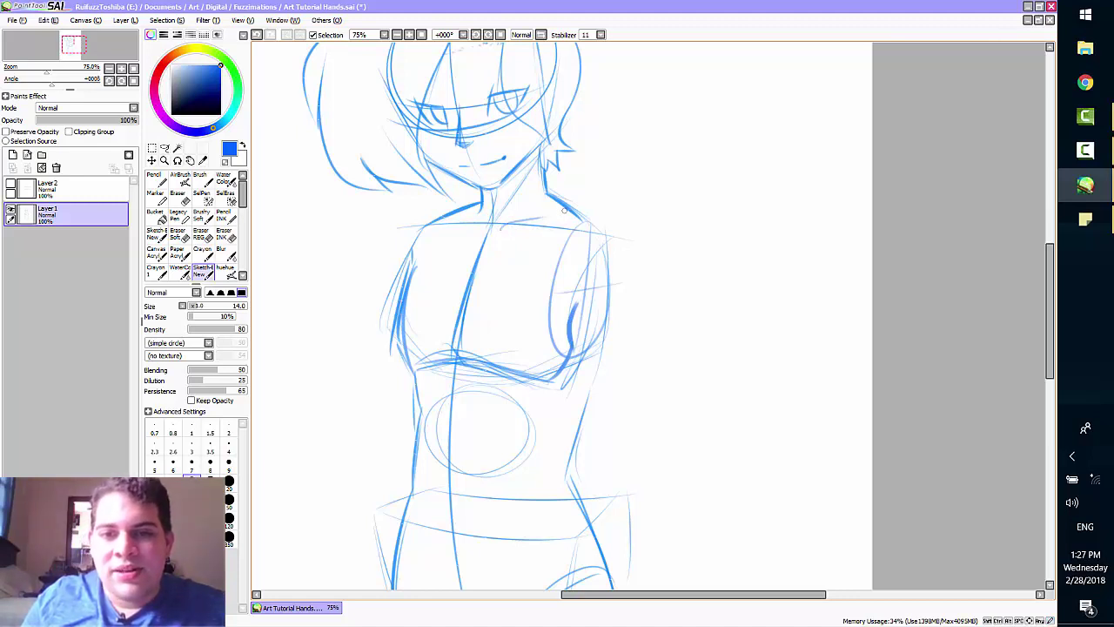
key(ctrl+z)
drag(502, 229, 523, 219)
key(ctrl+z)
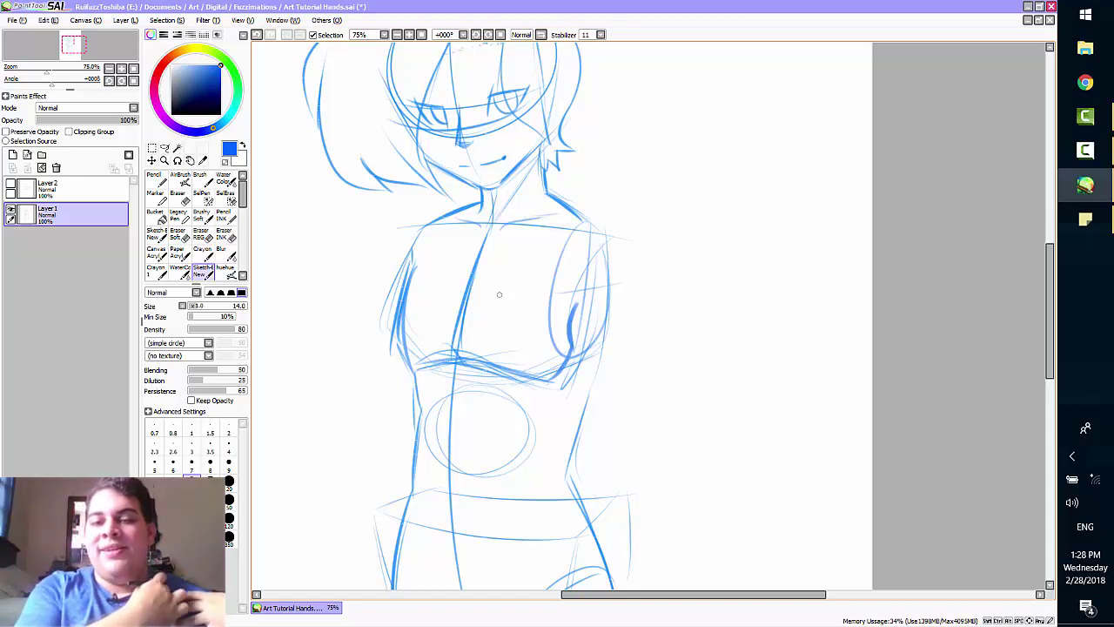
Step: Extend the figure's left collarbone out to the shoulder and curve it over the shoulder's top
mouse_move(532, 219)
mouse_down()
mouse_move(615, 230)
mouse_move(584, 216)
mouse_move(553, 216)
mouse_move(642, 258)
mouse_move(561, 215)
mouse_move(627, 263)
mouse_move(571, 212)
mouse_move(624, 244)
mouse_up()
key(ctrl+z)
key(ctrl+z)
key(ctrl+z)
mouse_move(585, 213)
mouse_down()
mouse_move(619, 227)
mouse_move(630, 284)
mouse_up()
key(ctrl+z)
key(ctrl+z)
key(ctrl+z)
mouse_move(587, 216)
mouse_down()
mouse_move(619, 231)
mouse_move(634, 294)
mouse_up()
key(ctrl+z)
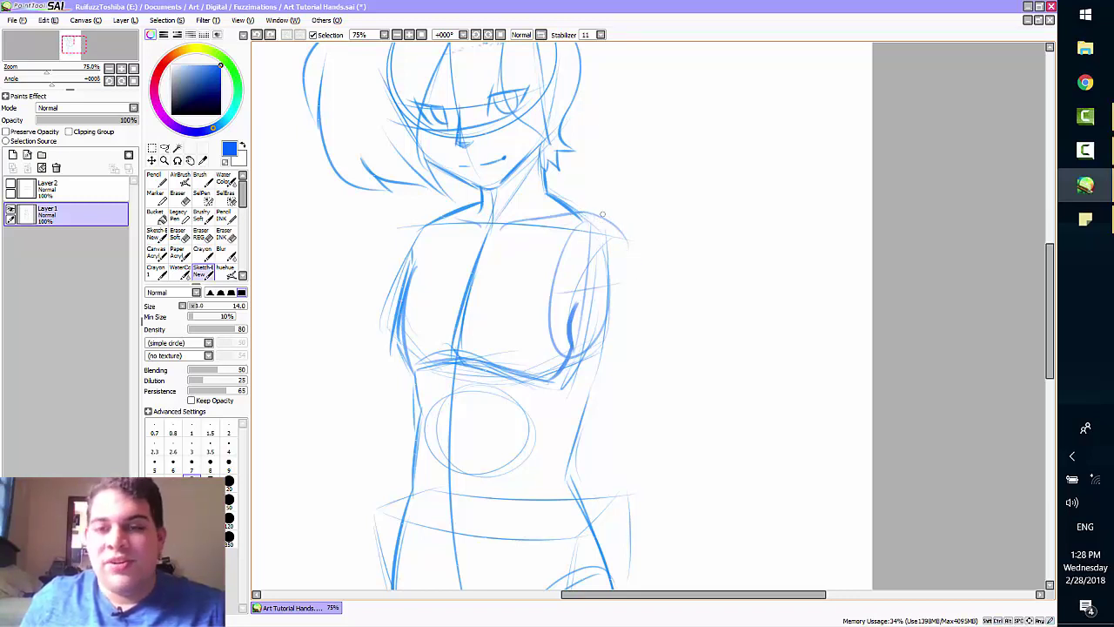
Step: Draw the rounded outer contour of the left shoulder, curving from the collarbone's end down to the upper arm
drag(586, 222, 633, 457)
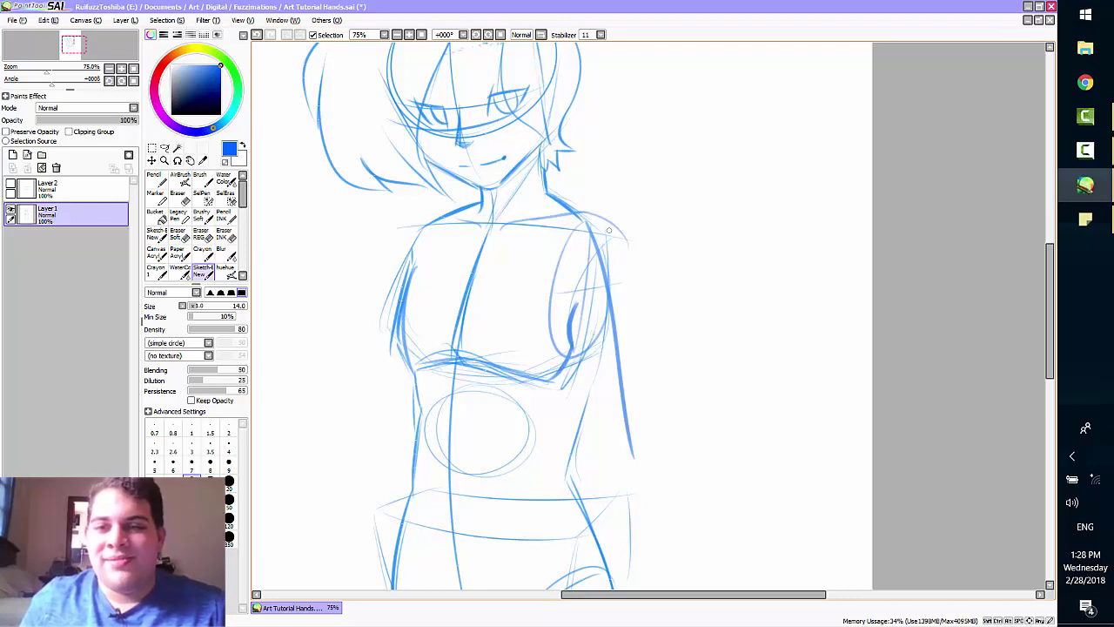
key(ctrl+z)
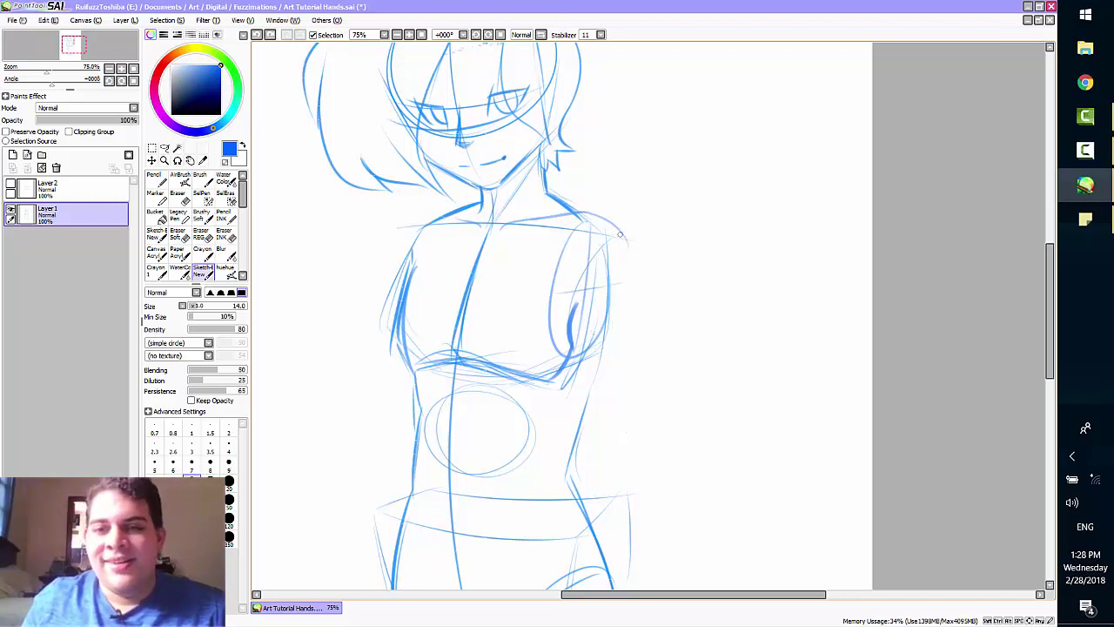
key(ctrl+z)
mouse_move(588, 214)
mouse_down()
mouse_move(651, 282)
mouse_move(642, 272)
mouse_move(643, 296)
mouse_up()
drag(622, 236, 634, 298)
key(ctrl+z)
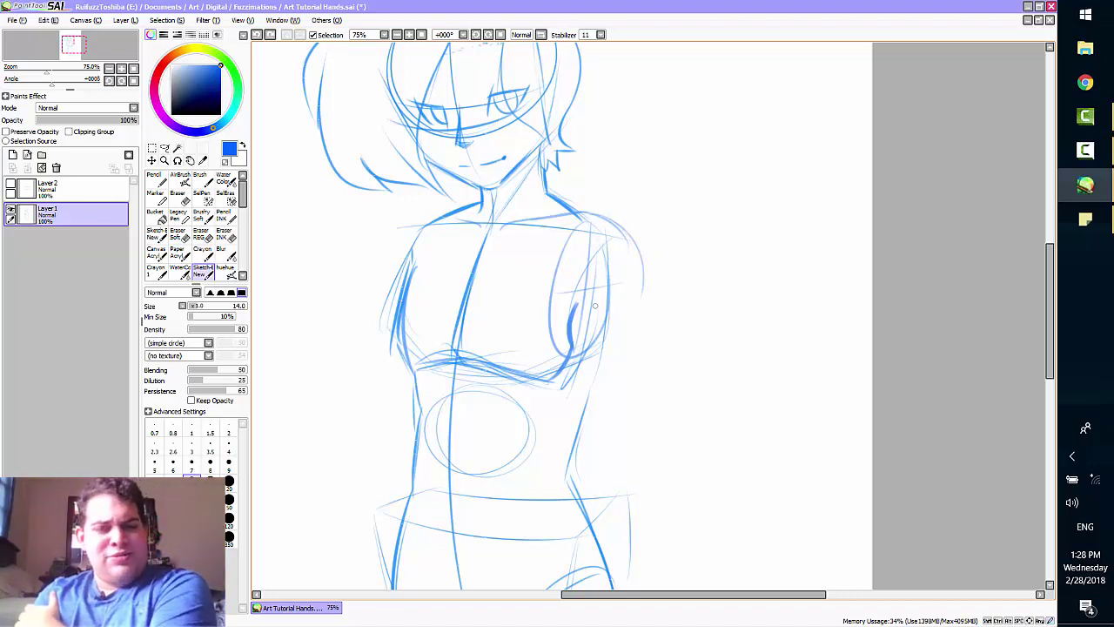
key(ctrl+z)
mouse_move(625, 233)
mouse_down()
mouse_move(630, 320)
mouse_move(635, 287)
mouse_up()
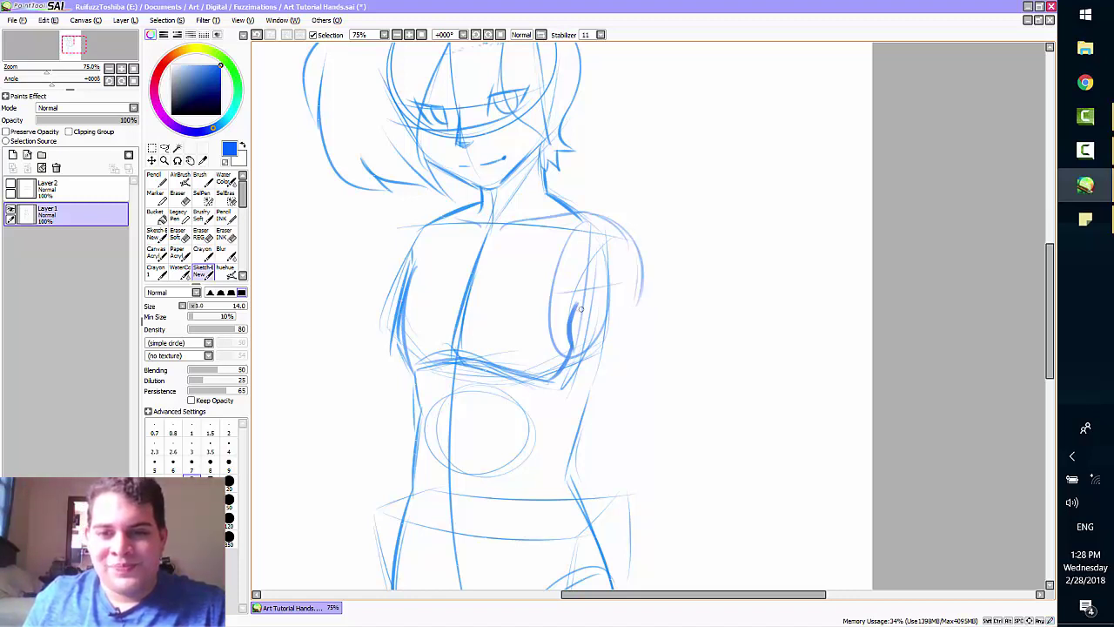
Step: Add a short, light diagonal line from the top of the left armpit crease toward the arm
drag(577, 304, 599, 322)
key(ctrl+z)
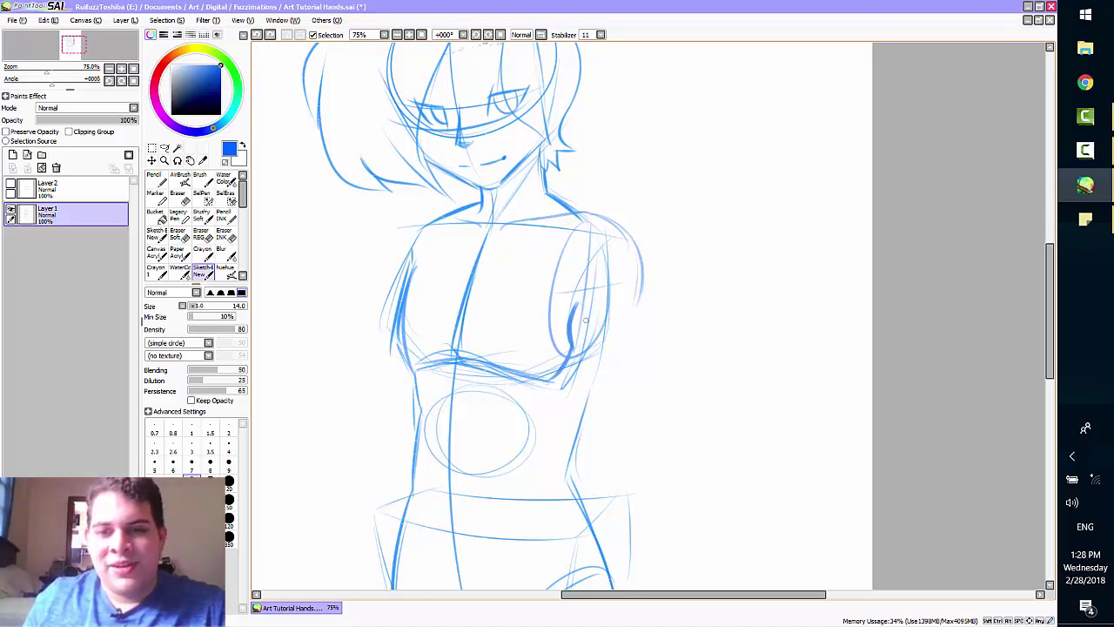
key(ctrl+z)
drag(576, 303, 601, 320)
key(ctrl+z)
key(ctrl+z)
key(ctrl+z)
key(ctrl+z)
key(ctrl+z)
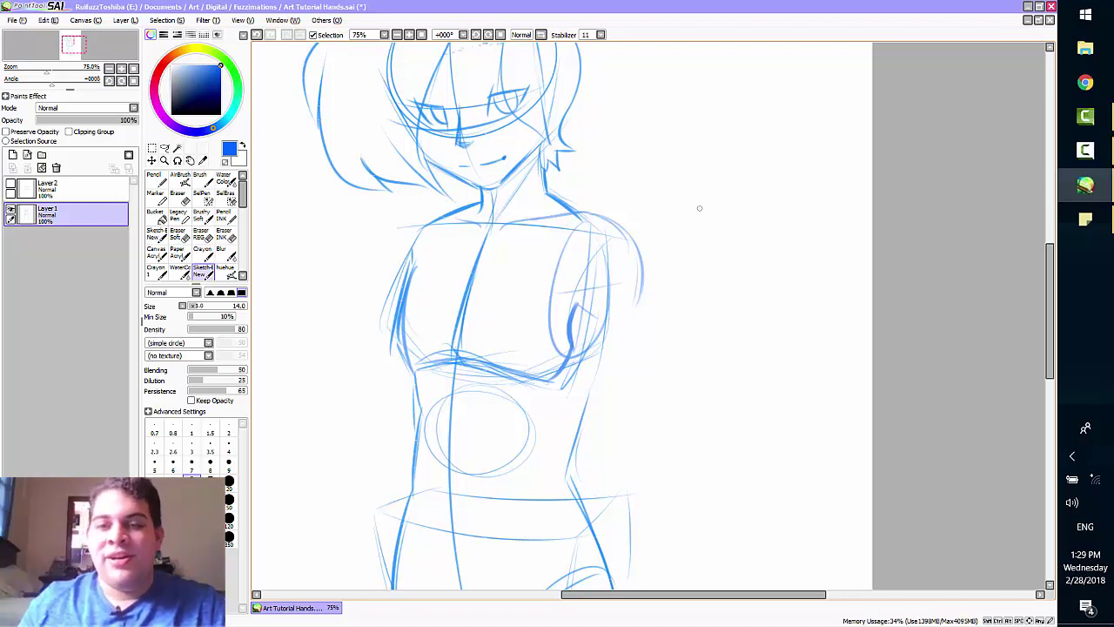
Step: Draw a small joint circle in the upper part of the left shoulder oval, just below the collarbone's end
mouse_move(610, 249)
mouse_down()
mouse_move(574, 304)
mouse_move(576, 231)
mouse_move(608, 273)
mouse_up()
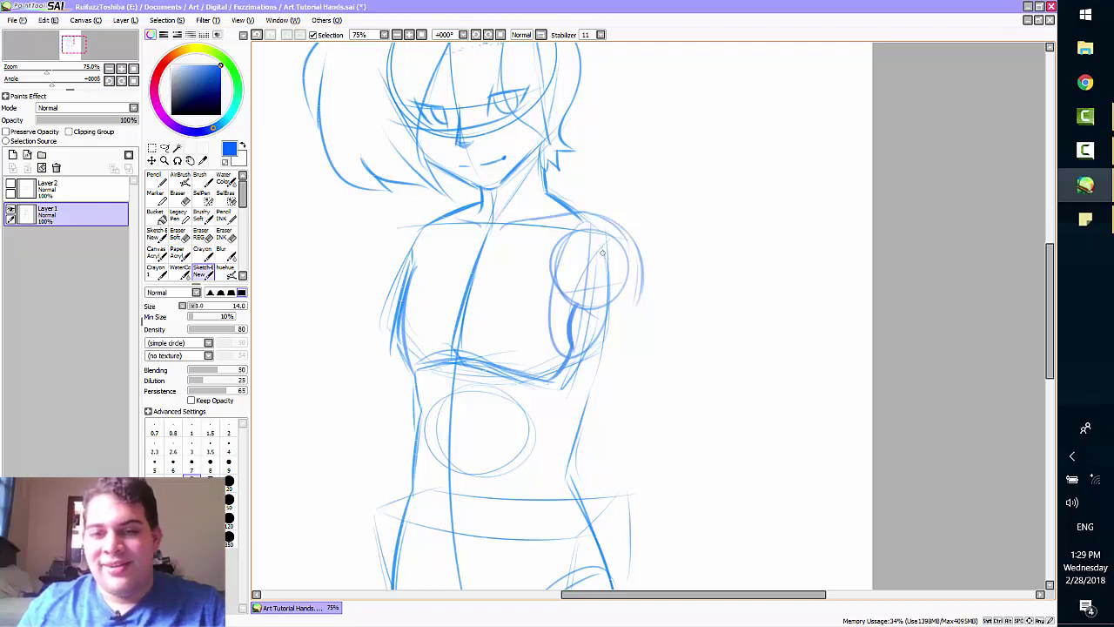
key(ctrl+z)
mouse_move(587, 224)
mouse_down()
mouse_move(550, 252)
mouse_move(551, 288)
mouse_up()
key(ctrl+z)
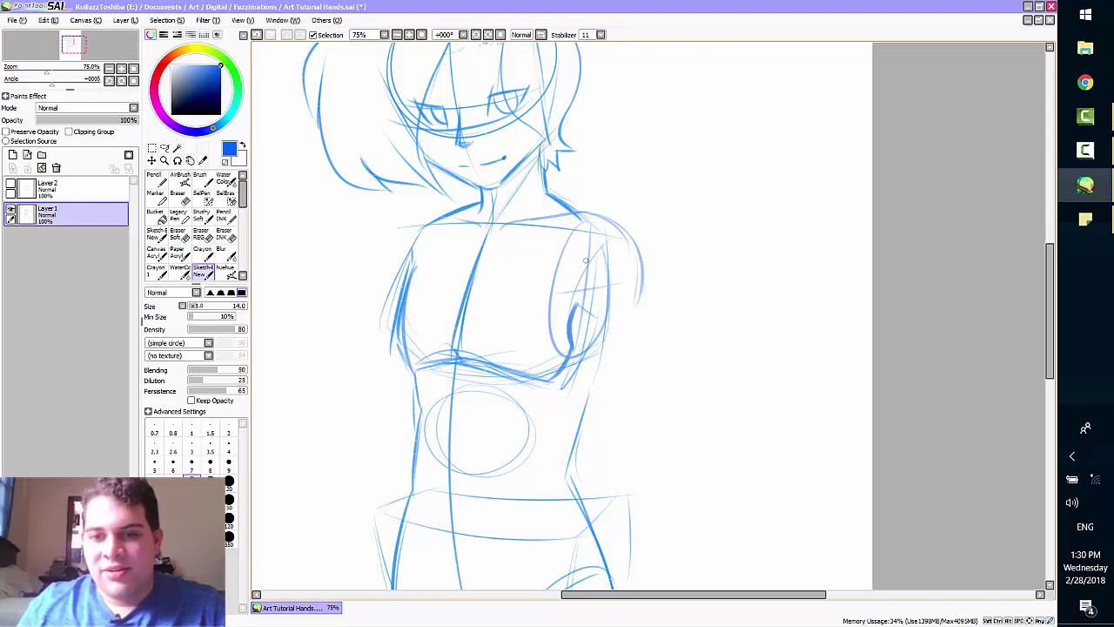
mouse_move(578, 228)
mouse_down()
mouse_move(609, 259)
mouse_move(565, 265)
mouse_move(618, 254)
mouse_up()
key(ctrl+z)
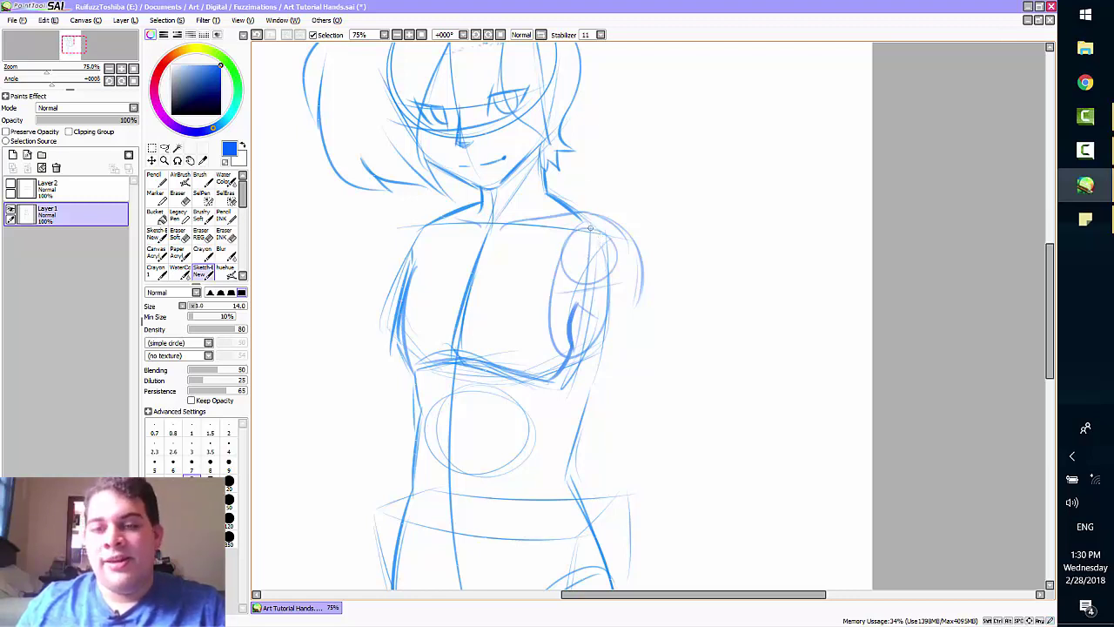
key(ctrl+z)
drag(579, 215, 625, 262)
key(ctrl+z)
key(ctrl+z)
drag(599, 233, 628, 315)
key(ctrl+z)
key(ctrl+z)
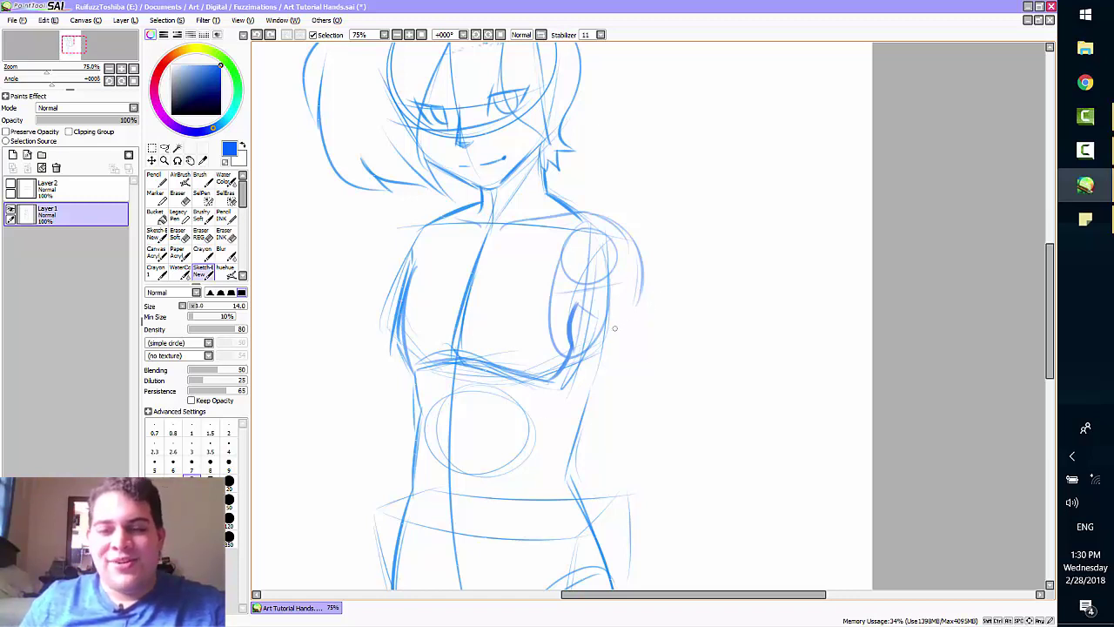
mouse_move(590, 311)
mouse_down()
mouse_move(648, 301)
mouse_move(642, 290)
mouse_up()
key(ctrl+z)
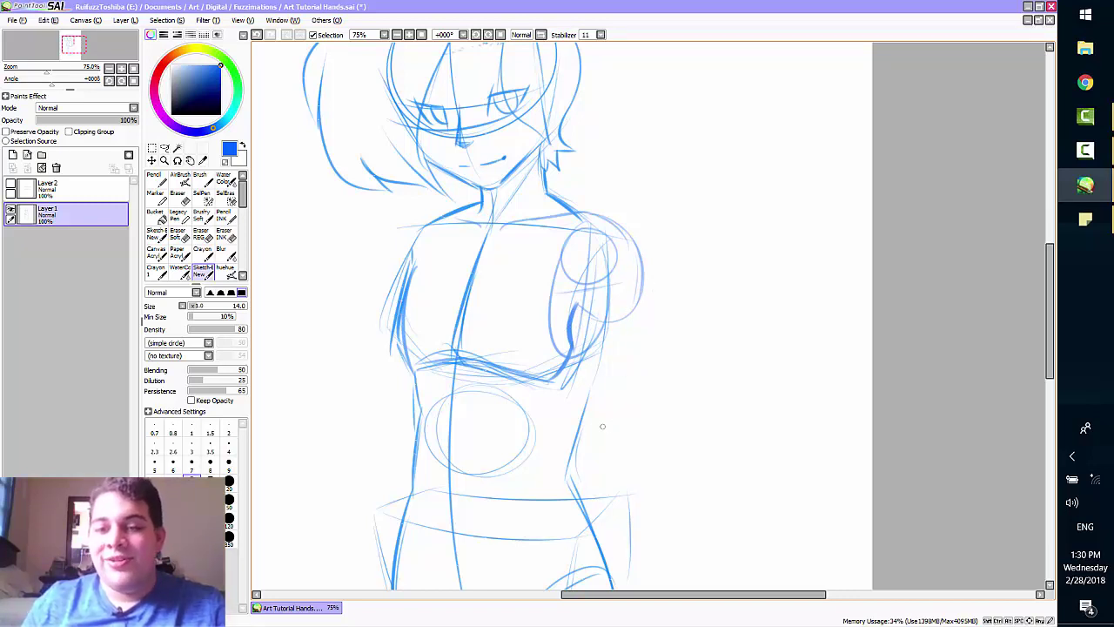
drag(609, 331, 642, 279)
key(ctrl+z)
mouse_move(594, 312)
mouse_down()
mouse_move(639, 321)
mouse_move(644, 270)
mouse_up()
key(ctrl+z)
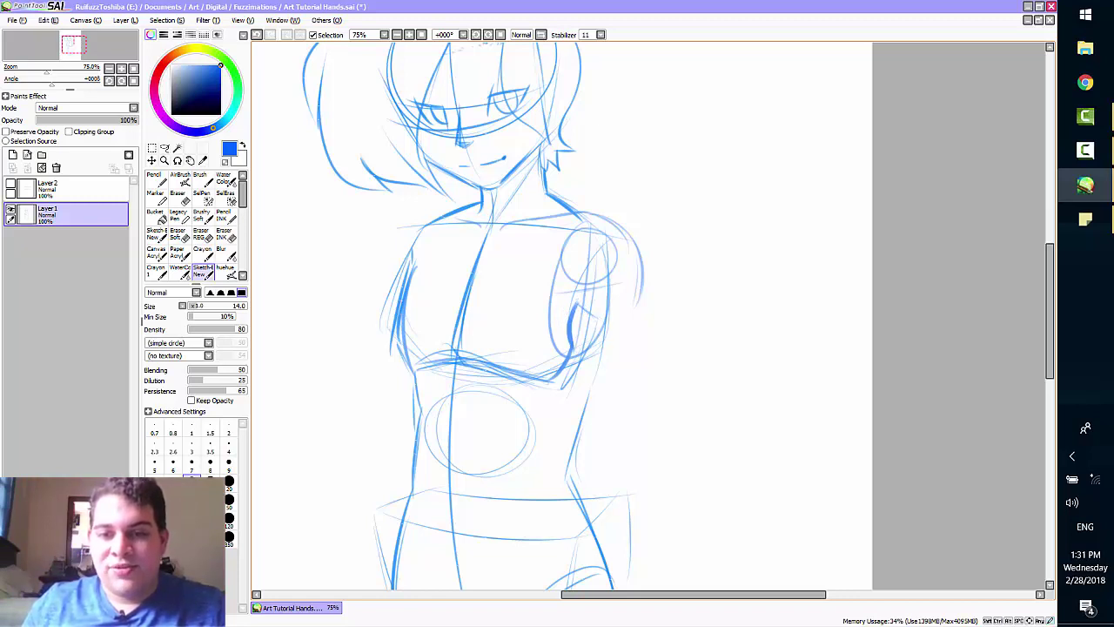
Step: Darken the short diagonal line running from the top of the left armpit crease toward the arm
drag(577, 303, 602, 324)
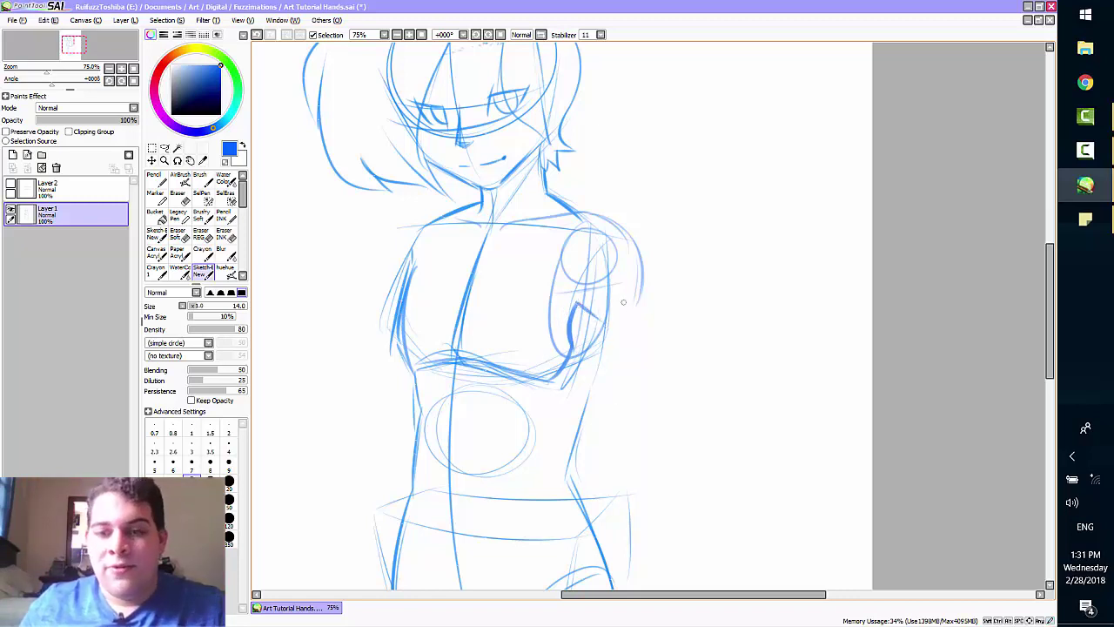
drag(1050, 304, 1050, 329)
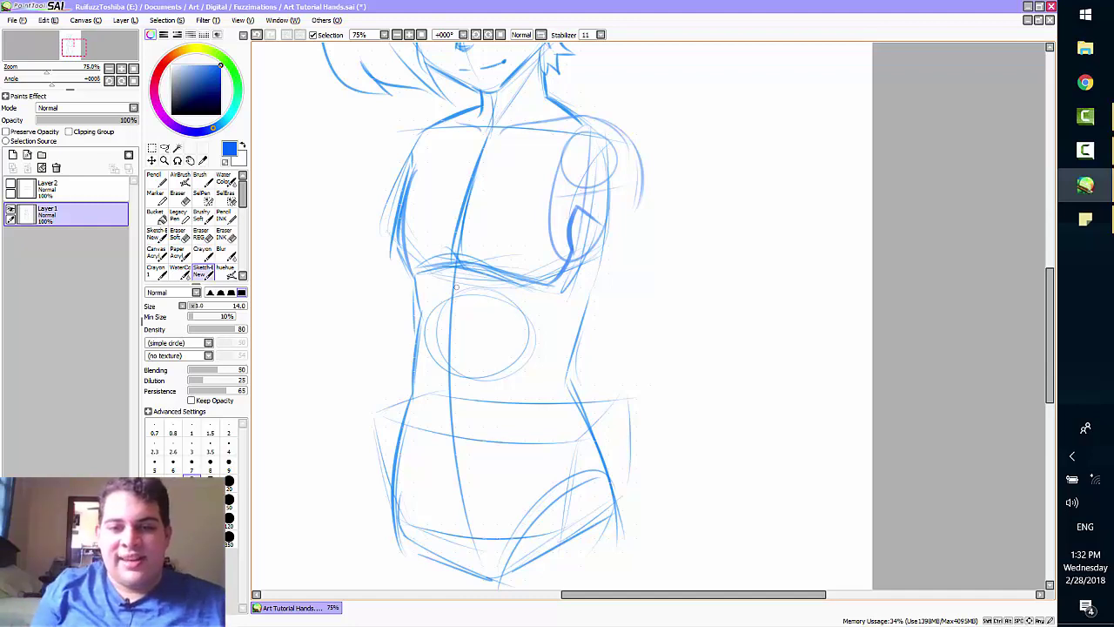
drag(427, 301, 512, 298)
key(ctrl+z)
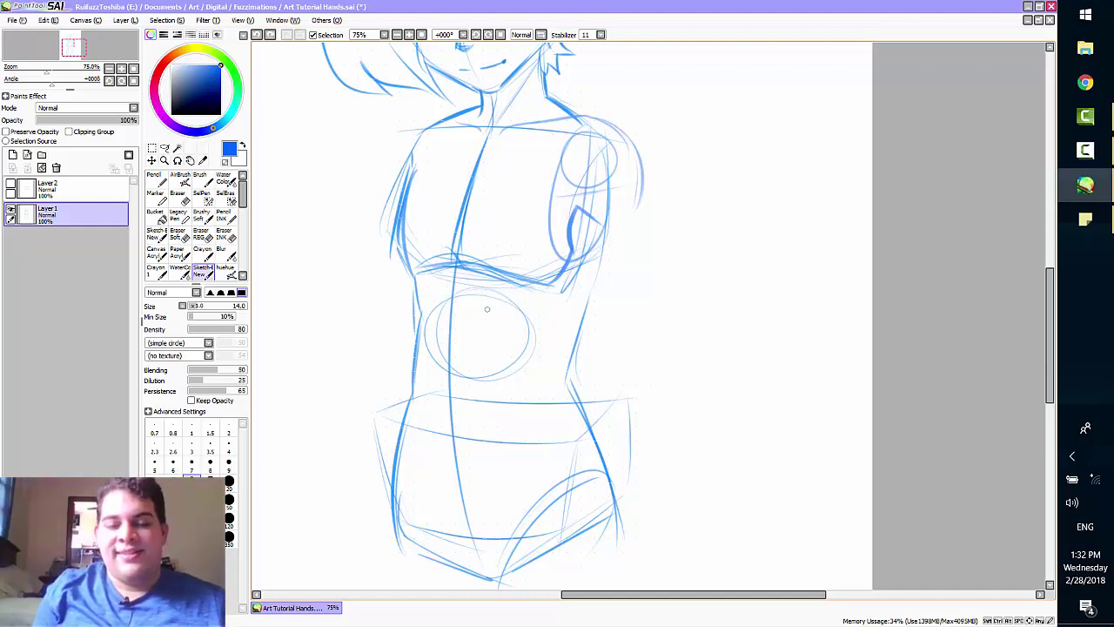
mouse_move(452, 300)
mouse_down()
mouse_move(491, 305)
mouse_move(644, 310)
mouse_up()
key(ctrl+z)
drag(448, 300, 632, 310)
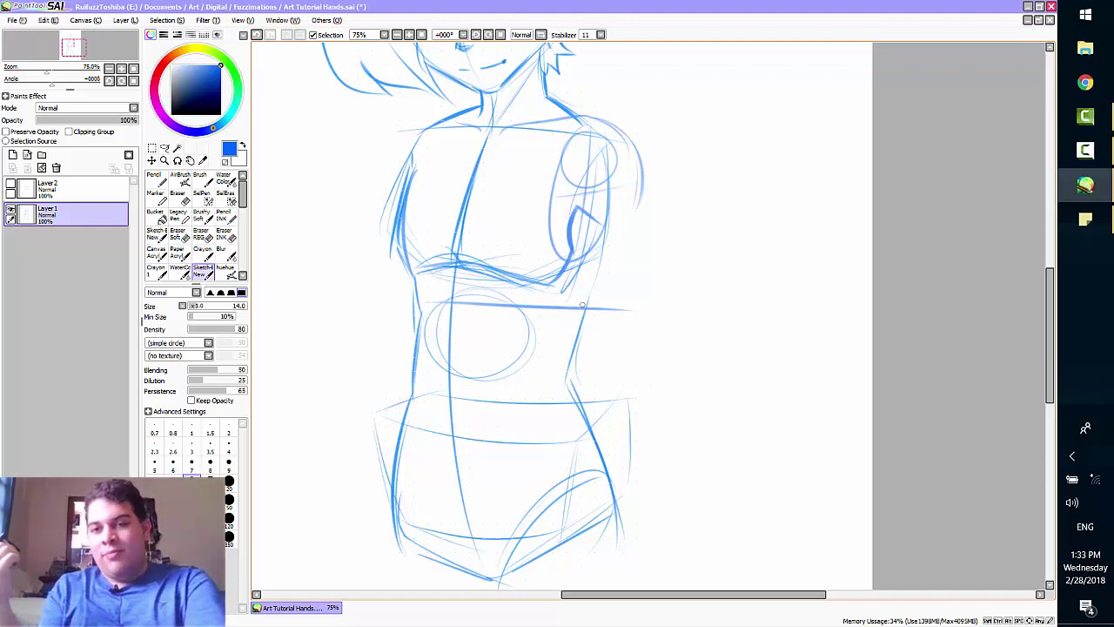
key(ctrl+z)
key(ctrl+z)
Step: Draw two light curves down either side of the abdomen, running from the stomach circle into the pelvis
mouse_move(417, 350)
mouse_down()
mouse_move(439, 517)
mouse_move(443, 485)
mouse_up()
mouse_move(418, 364)
mouse_down()
mouse_move(494, 326)
mouse_move(527, 341)
mouse_move(530, 430)
mouse_up()
key(ctrl+z)
key(ctrl+z)
mouse_move(503, 314)
mouse_down()
mouse_move(543, 381)
mouse_move(533, 440)
mouse_up()
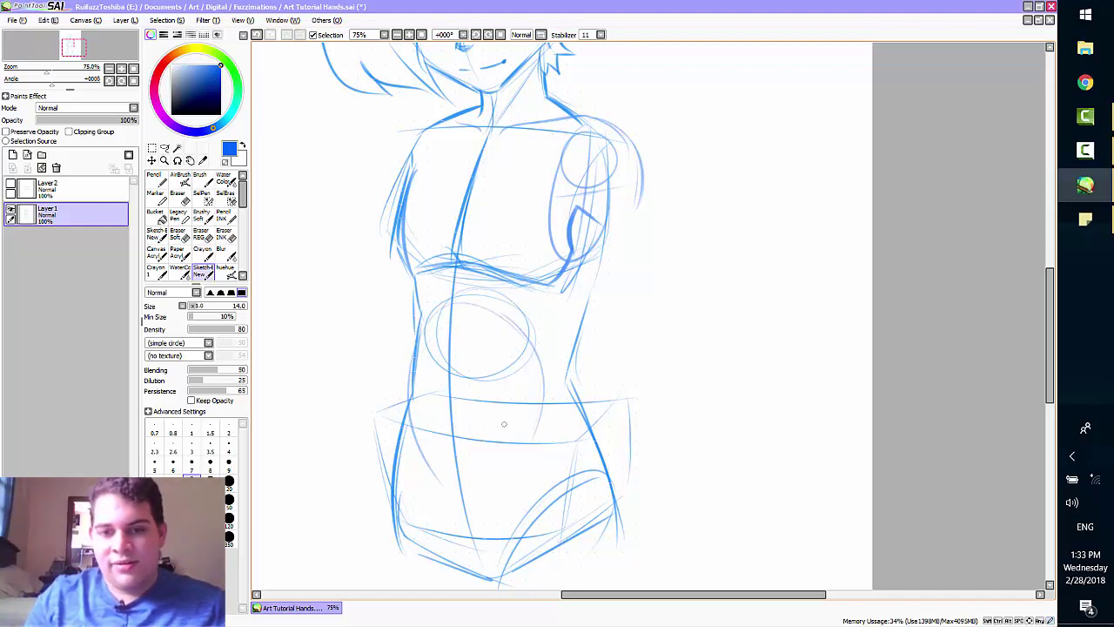
key(ctrl+z)
Step: Draw a long, slightly slanted guideline across the waist below the ribcage, extending past the figure's left side at elbow height
drag(451, 311, 455, 441)
key(ctrl+z)
mouse_move(458, 384)
mouse_down()
mouse_move(460, 454)
mouse_move(500, 387)
mouse_up()
key(ctrl+z)
key(ctrl+z)
key(ctrl+z)
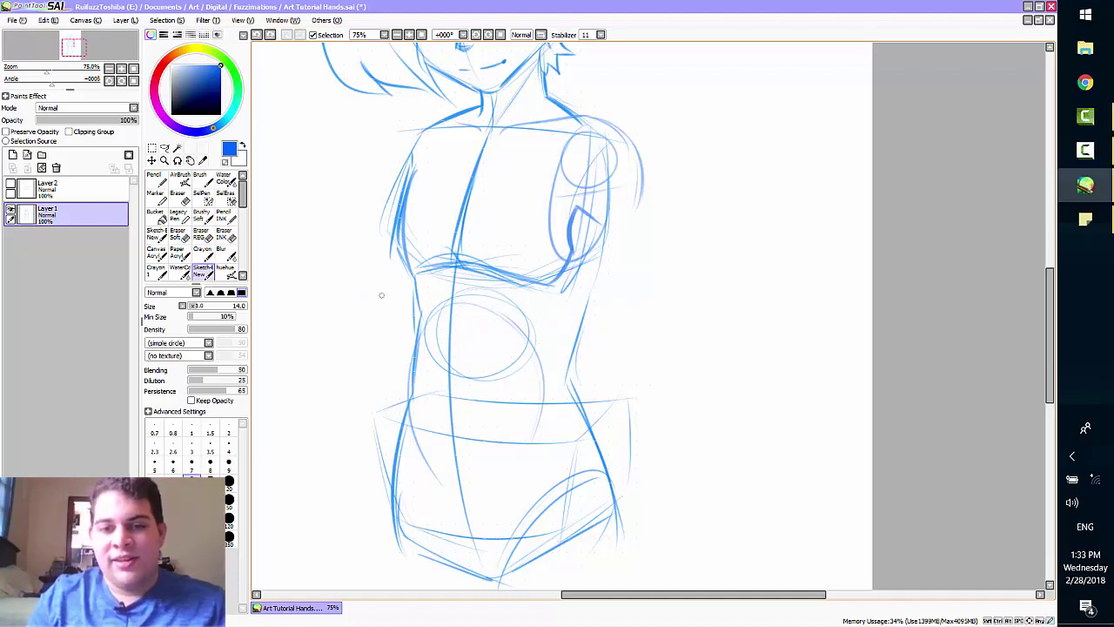
drag(369, 290, 629, 322)
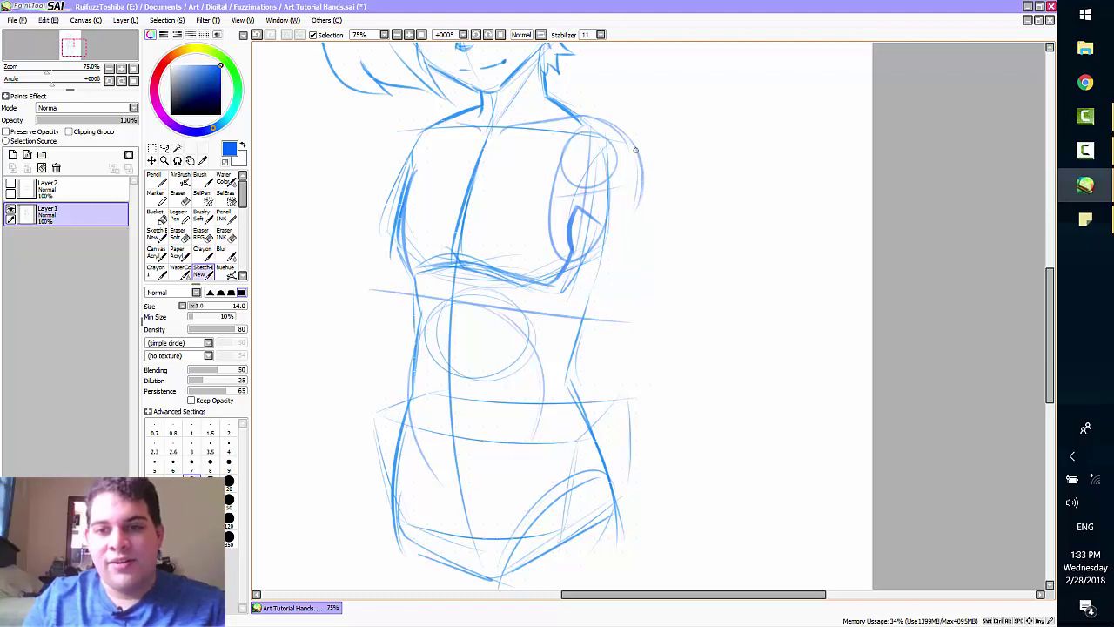
Step: Try several outer contours for the left upper arm, running from the shoulder curve down to elbow height
drag(636, 151, 647, 250)
key(ctrl+z)
drag(643, 172, 633, 210)
key(ctrl+z)
drag(642, 170, 631, 221)
key(ctrl+z)
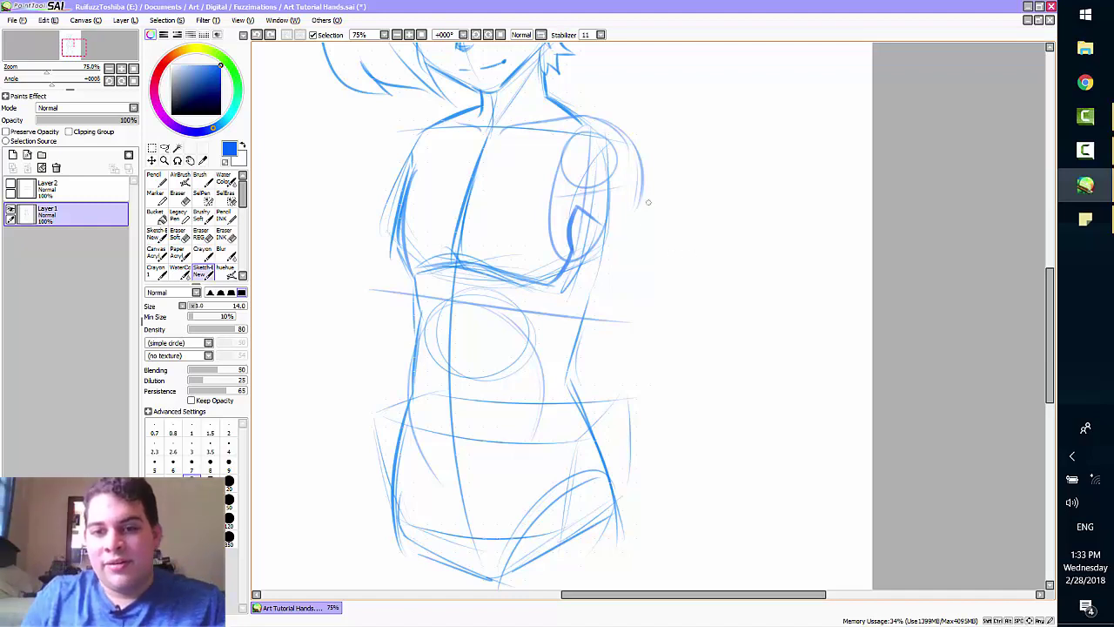
mouse_move(641, 164)
mouse_down()
mouse_move(647, 268)
mouse_move(646, 315)
mouse_up()
key(ctrl+z)
mouse_move(640, 164)
mouse_down()
mouse_move(646, 210)
mouse_move(631, 326)
mouse_move(645, 276)
mouse_up()
key(ctrl+z)
key(ctrl+z)
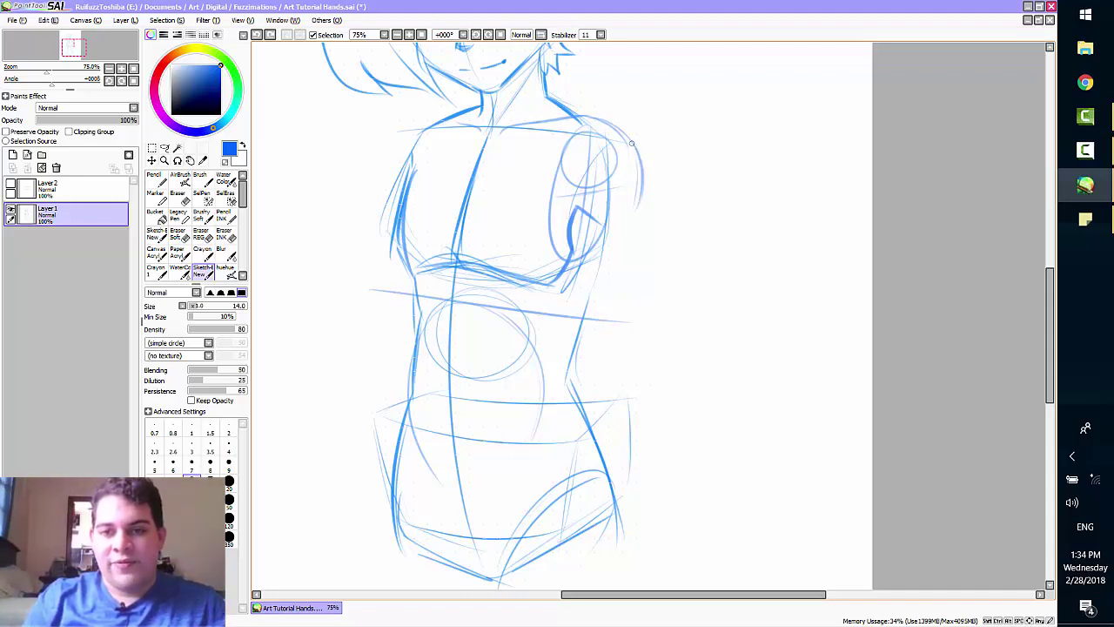
drag(635, 144, 668, 322)
key(ctrl+z)
drag(634, 143, 670, 296)
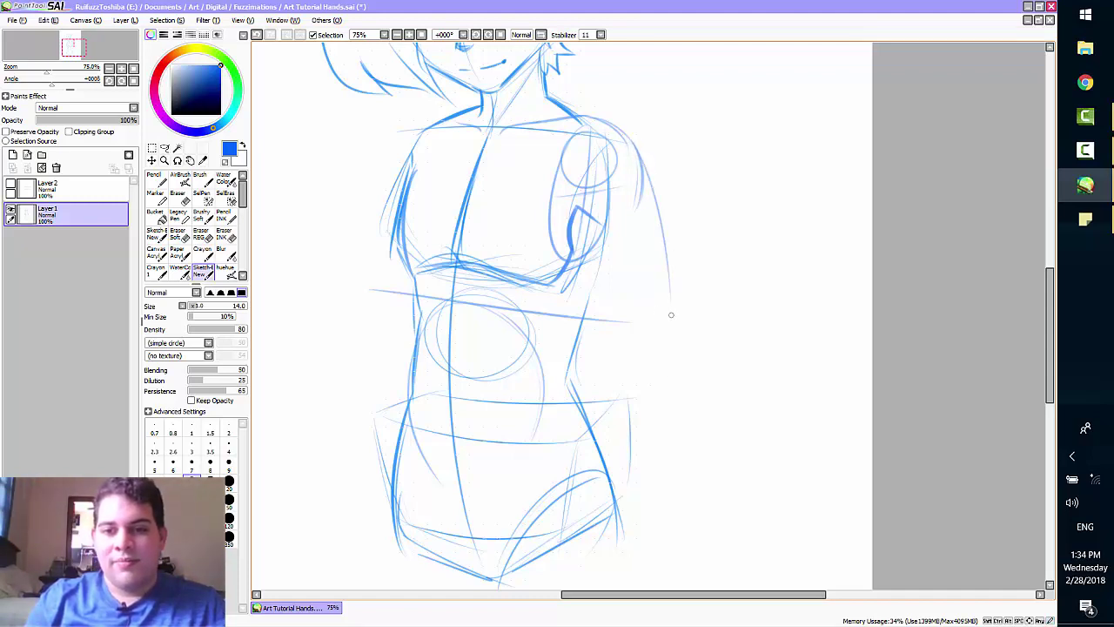
key(ctrl+z)
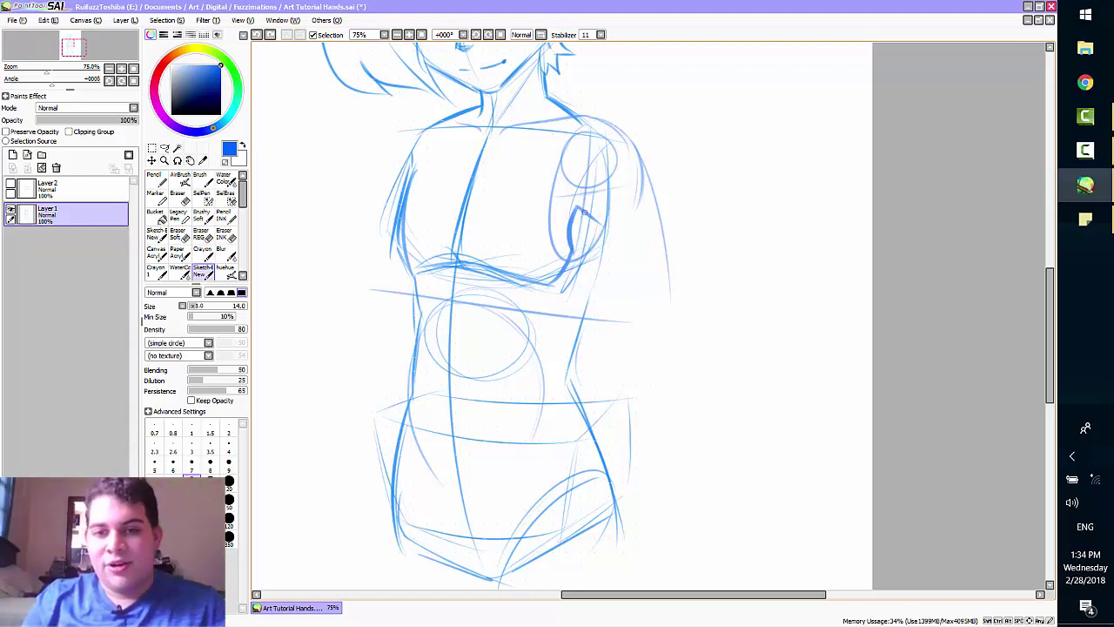
Step: Try inner contours for the left upper arm from the armpit to the elbow guideline, and undo the arm strokes
drag(584, 214, 613, 311)
key(ctrl+z)
drag(584, 214, 616, 308)
key(ctrl+z)
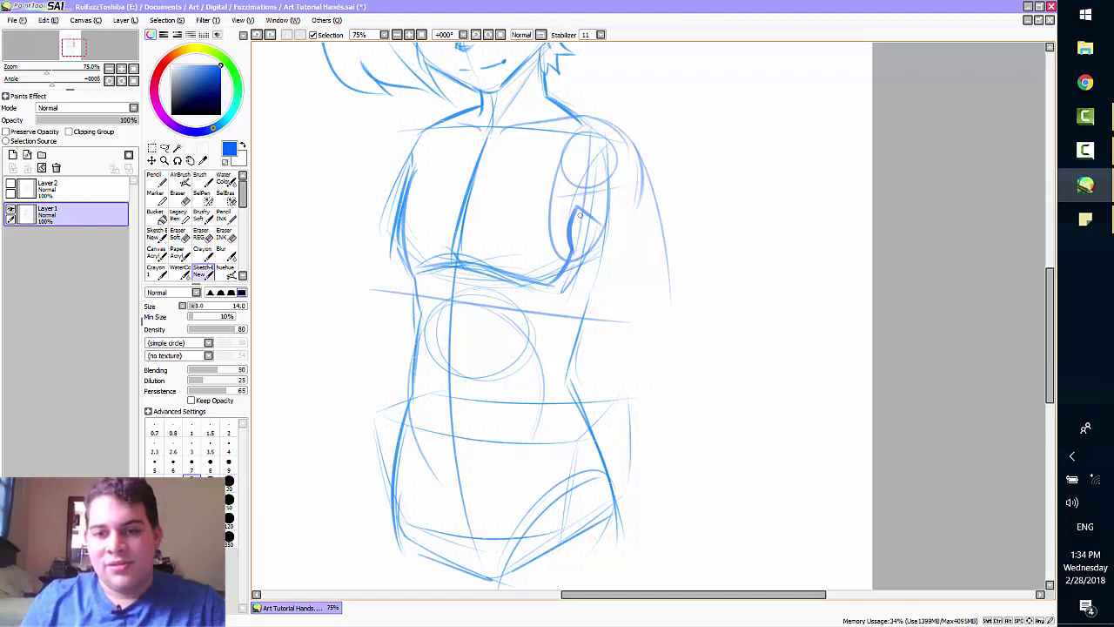
drag(582, 210, 616, 308)
key(ctrl+z)
drag(581, 212, 623, 322)
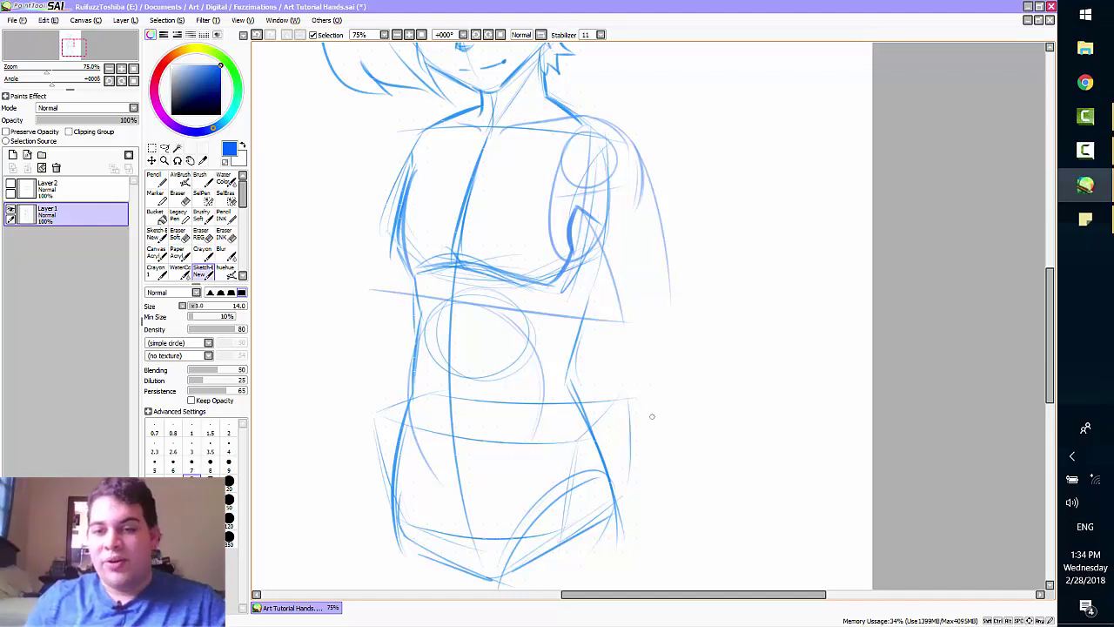
key(ctrl+z)
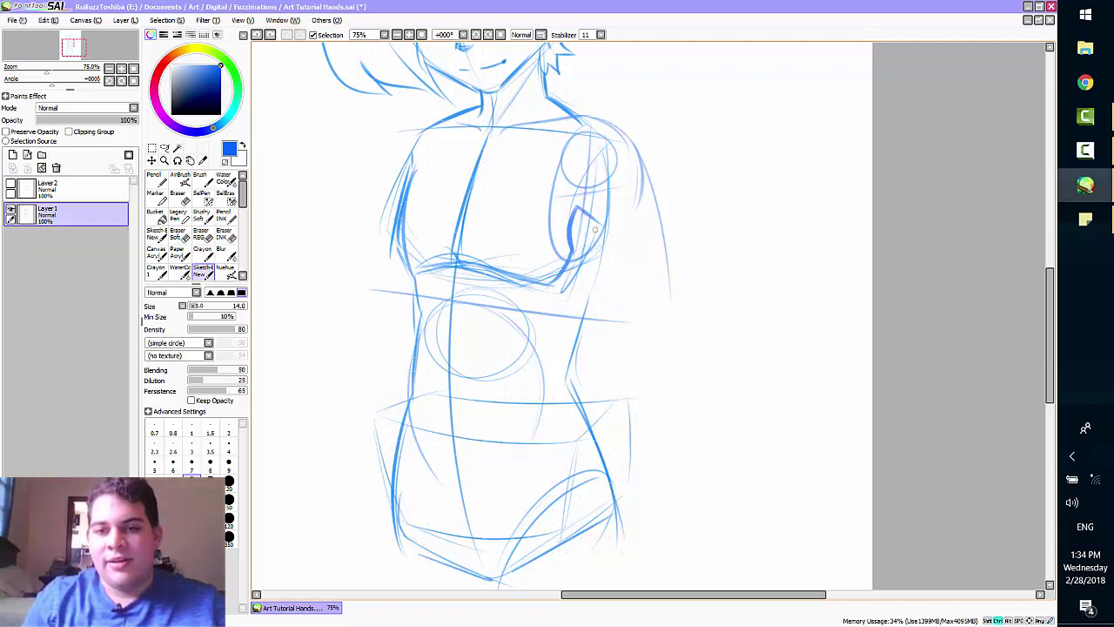
mouse_move(574, 208)
mouse_down()
mouse_move(598, 228)
mouse_move(585, 306)
mouse_up()
key(ctrl+z)
key(ctrl+z)
key(ctrl+y)
key(ctrl+z)
key(ctrl+y)
key(ctrl+z)
Step: Sketch a bulging version of the left upper arm with strongly curved outer and inner contours, and undo it
drag(641, 167, 677, 277)
drag(683, 221, 675, 297)
drag(587, 217, 596, 291)
drag(588, 216, 614, 306)
key(ctrl+z)
drag(588, 218, 599, 296)
drag(589, 228, 616, 307)
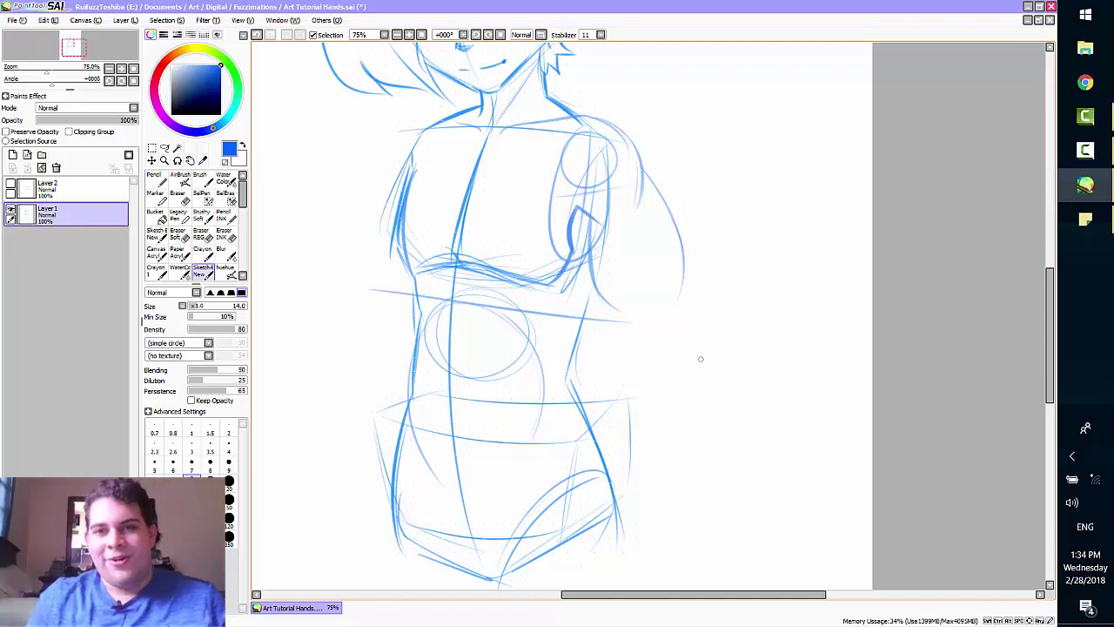
key(ctrl+z)
key(ctrl+z)
key(ctrl+z)
Step: Draw the outer contour of the left upper arm, curving gently from the shoulder down to elbow height
drag(636, 155, 670, 287)
key(ctrl+z)
key(ctrl+y)
key(ctrl+z)
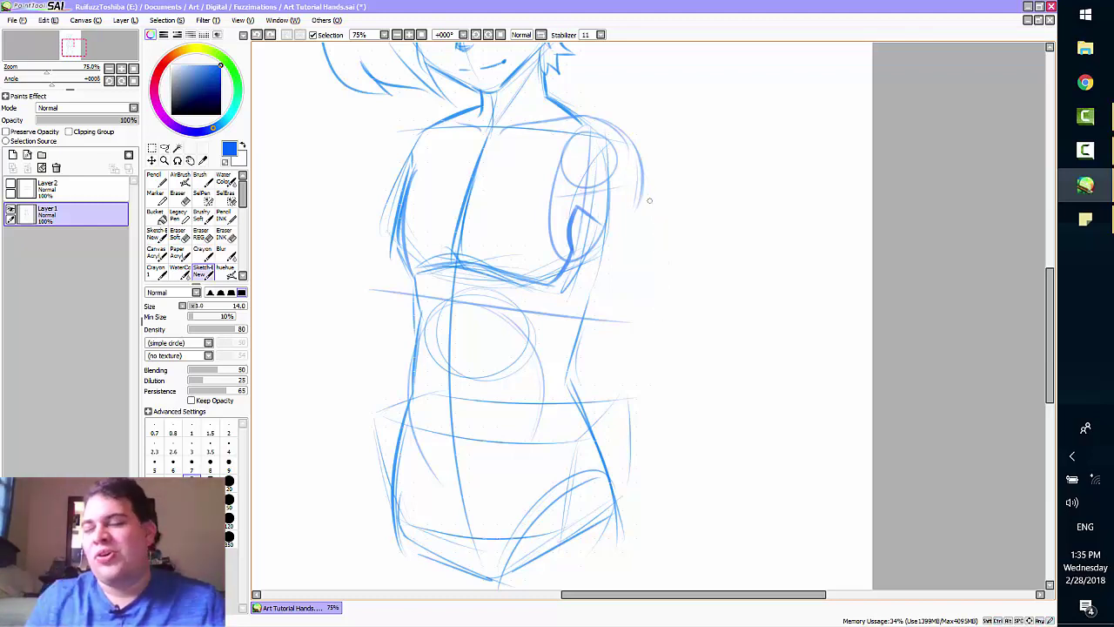
drag(642, 169, 652, 311)
key(ctrl+z)
drag(643, 170, 660, 311)
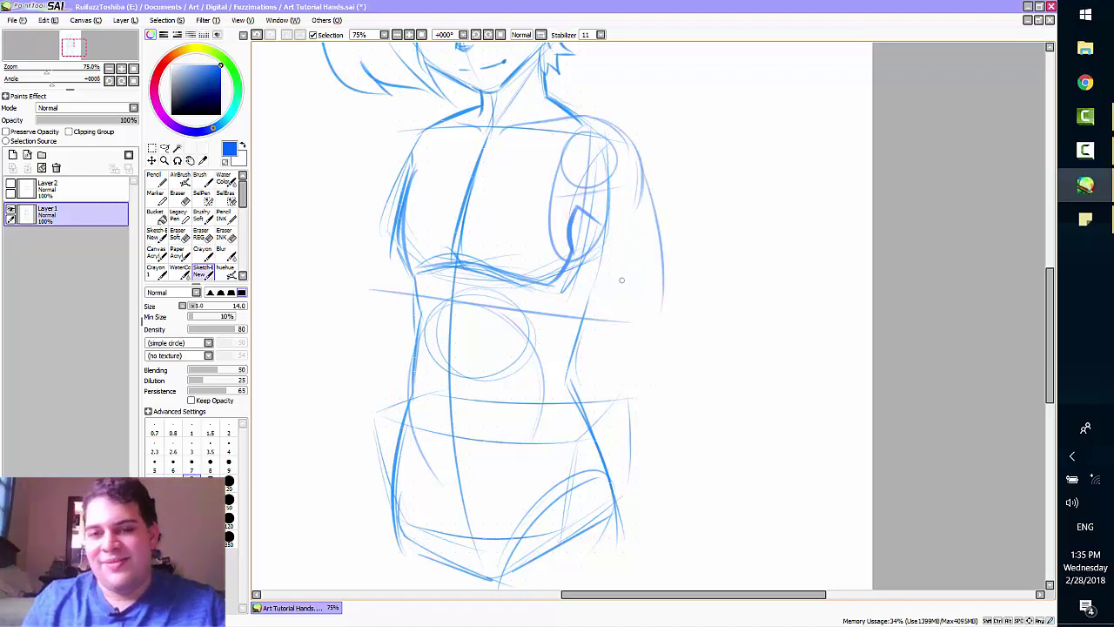
Step: Draw a light inner contour of the left upper arm from the armpit crease down to the elbow guideline
drag(580, 214, 601, 299)
key(ctrl+z)
drag(578, 212, 606, 294)
key(ctrl+z)
drag(581, 211, 604, 297)
key(ctrl+z)
drag(580, 211, 608, 313)
key(ctrl+z)
key(ctrl+z)
drag(580, 210, 616, 323)
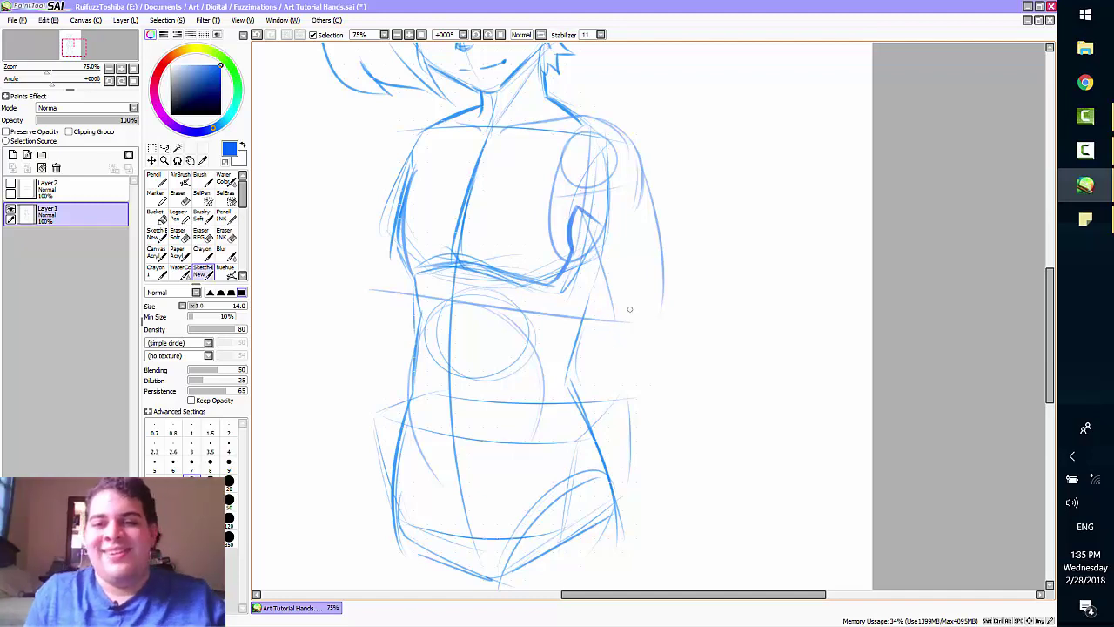
Step: Try to draw a round elbow joint between the lower ends of the left upper arm's contours
mouse_move(632, 302)
mouse_down()
mouse_move(620, 321)
mouse_move(655, 302)
mouse_move(649, 331)
mouse_move(646, 302)
mouse_move(619, 316)
mouse_move(646, 328)
mouse_move(654, 310)
mouse_move(633, 303)
mouse_up()
key(ctrl+z)
key(ctrl+z)
key(ctrl+z)
key(ctrl+z)
key(ctrl+z)
key(ctrl+z)
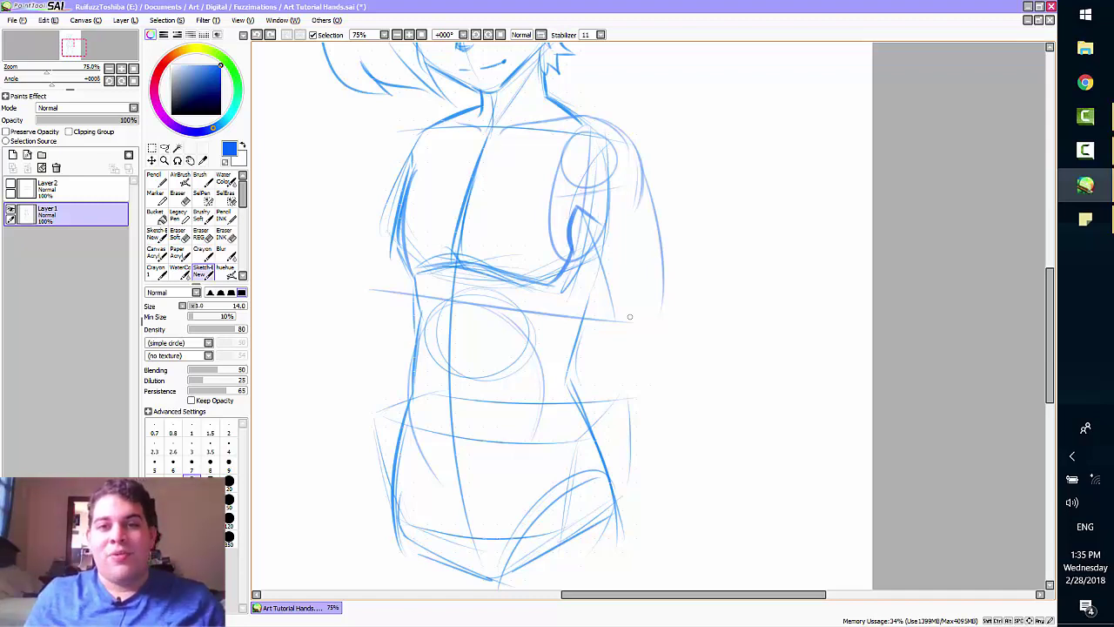
mouse_move(646, 308)
mouse_down()
mouse_move(613, 329)
mouse_move(640, 331)
mouse_move(619, 331)
mouse_move(621, 313)
mouse_move(641, 336)
mouse_move(614, 313)
mouse_move(640, 295)
mouse_move(635, 330)
mouse_move(662, 325)
mouse_up()
key(ctrl+z)
key(ctrl+z)
key(ctrl+z)
key(ctrl+z)
key(ctrl+z)
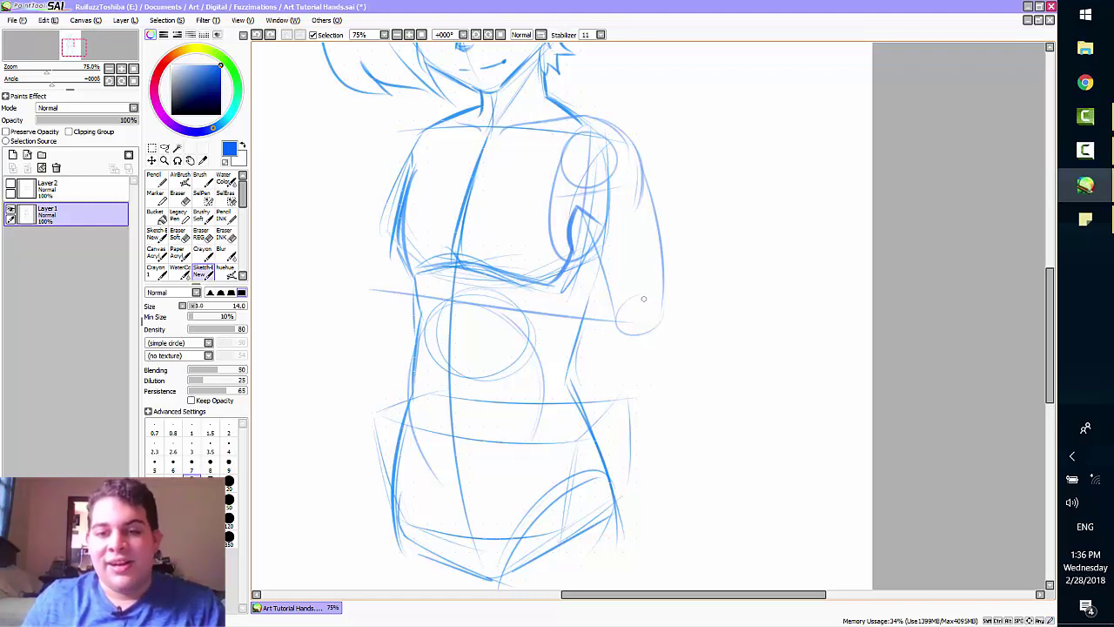
key(ctrl+z)
Step: Draw a flattened elbow ellipse at the left upper arm's lower end and a small elbow bump on its outer side
mouse_move(642, 296)
mouse_down()
mouse_move(622, 316)
mouse_move(642, 311)
mouse_move(618, 317)
mouse_move(635, 328)
mouse_move(629, 295)
mouse_move(643, 293)
mouse_up()
key(ctrl+z)
key(ctrl+z)
key(ctrl+z)
mouse_move(644, 296)
mouse_down()
mouse_move(622, 342)
mouse_move(654, 336)
mouse_move(632, 303)
mouse_move(642, 332)
mouse_move(644, 301)
mouse_move(612, 320)
mouse_move(648, 303)
mouse_move(635, 330)
mouse_move(658, 306)
mouse_up()
key(ctrl+z)
key(ctrl+z)
key(ctrl+z)
key(ctrl+z)
key(ctrl+z)
key(ctrl+z)
key(ctrl+z)
key(ctrl+z)
mouse_move(621, 321)
mouse_down()
mouse_move(662, 323)
mouse_move(661, 301)
mouse_move(648, 315)
mouse_move(650, 336)
mouse_move(647, 315)
mouse_move(660, 323)
mouse_move(629, 319)
mouse_up()
key(ctrl+z)
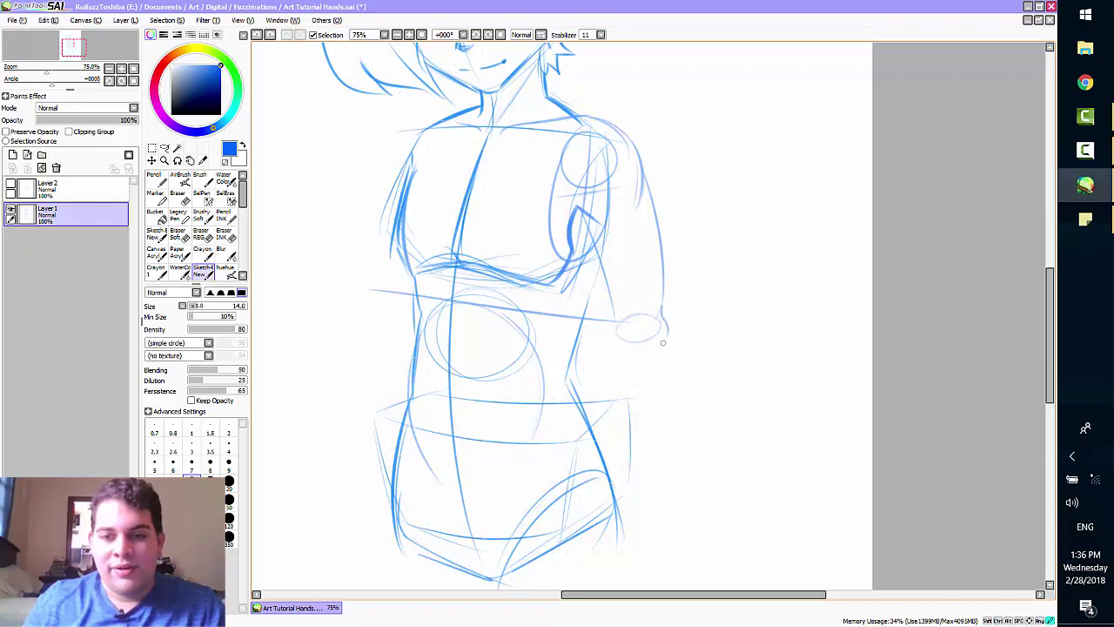
mouse_move(658, 338)
mouse_down()
mouse_move(667, 337)
mouse_move(654, 356)
mouse_up()
key(ctrl+z)
mouse_move(656, 315)
mouse_down()
mouse_move(678, 342)
mouse_move(643, 365)
mouse_up()
key(ctrl+z)
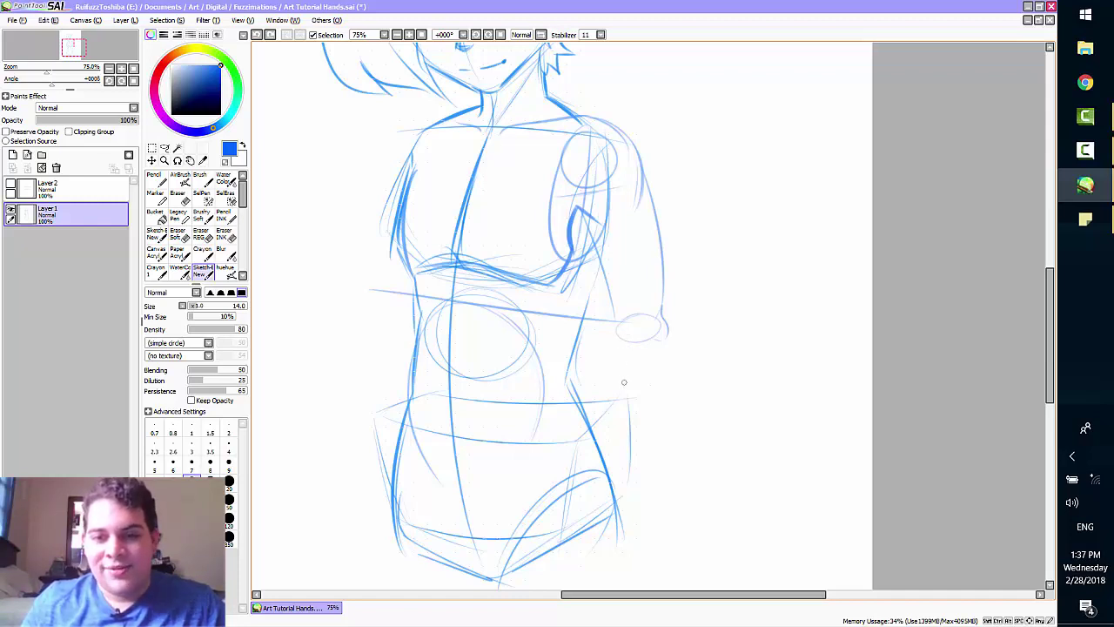
Step: Join the upper arm's inner contour to the elbow ellipse and draw the left forearm's inner contour curving down beside the hip
drag(618, 336, 612, 282)
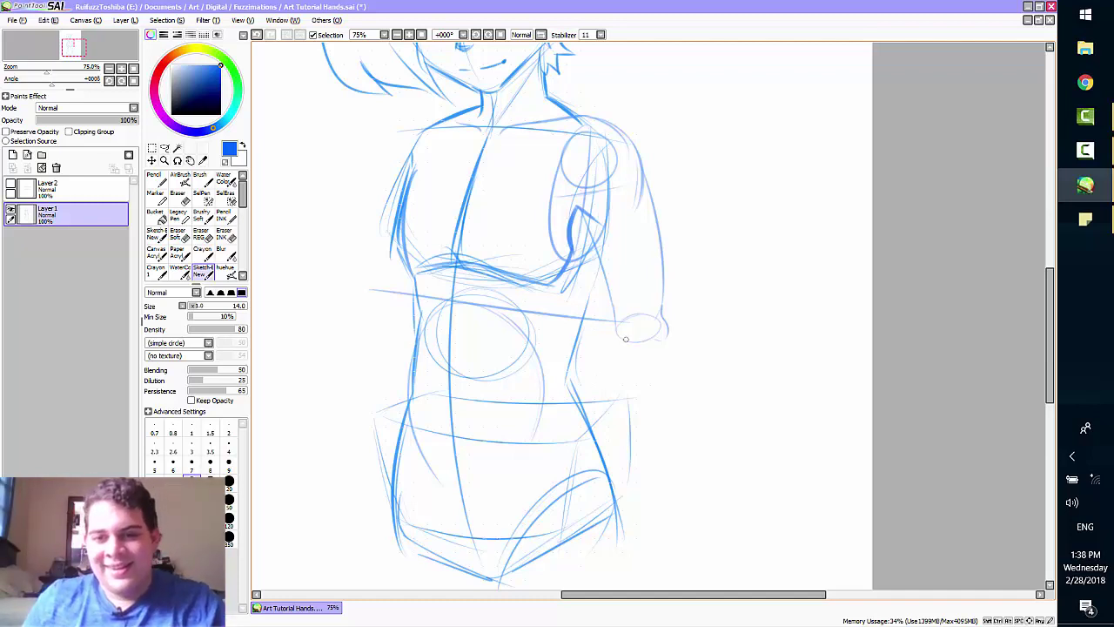
drag(615, 328, 613, 478)
key(ctrl+z)
drag(614, 331, 619, 467)
key(ctrl+z)
mouse_move(616, 326)
mouse_down()
mouse_move(612, 410)
mouse_move(613, 440)
mouse_up()
key(ctrl+z)
drag(616, 332, 611, 410)
drag(615, 334, 619, 460)
key(ctrl+z)
drag(610, 355, 627, 484)
key(ctrl+z)
drag(612, 360, 636, 522)
Step: Draw the outer contour of the left forearm from the elbow bump down to wrist height beside the hip
drag(666, 335, 667, 440)
key(ctrl+z)
mouse_move(665, 332)
mouse_down()
mouse_move(657, 493)
mouse_move(634, 487)
mouse_up()
key(ctrl+z)
key(ctrl+z)
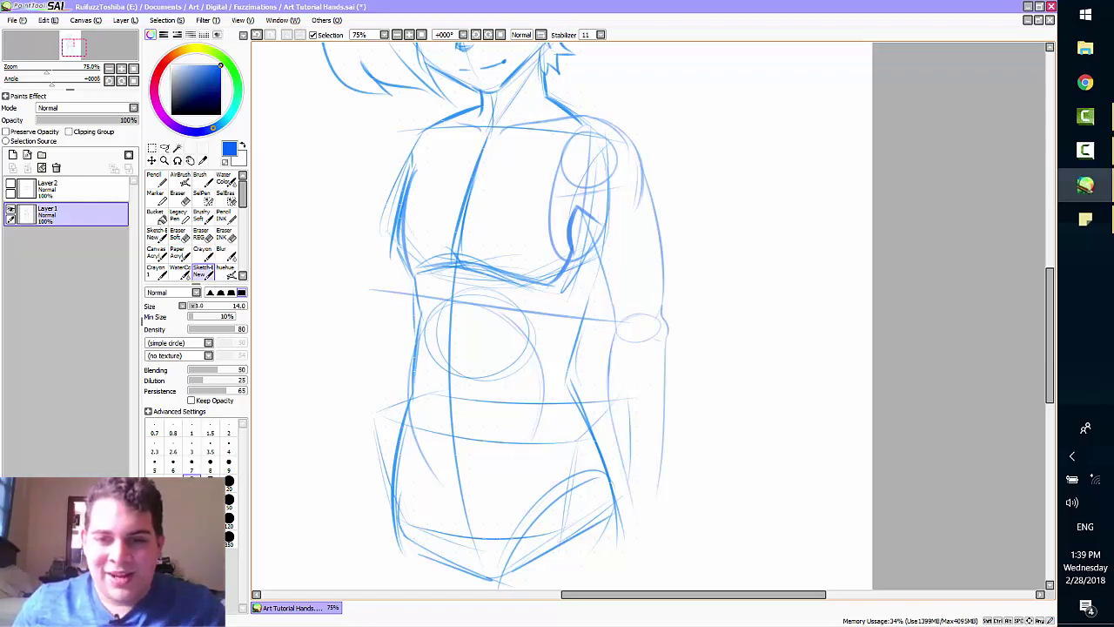
Step: Darken the inner contour of the left forearm and extend its lower part toward the wrist
drag(612, 346, 630, 486)
key(ctrl+z)
drag(613, 409, 634, 497)
key(ctrl+z)
drag(613, 422, 630, 487)
Step: Darken the outer contour of the left forearm from the elbow bump down to the wrist
drag(665, 402, 657, 496)
key(ctrl+z)
drag(667, 341, 662, 474)
key(ctrl+z)
key(ctrl+z)
drag(666, 339, 664, 477)
key(ctrl+z)
drag(666, 339, 663, 483)
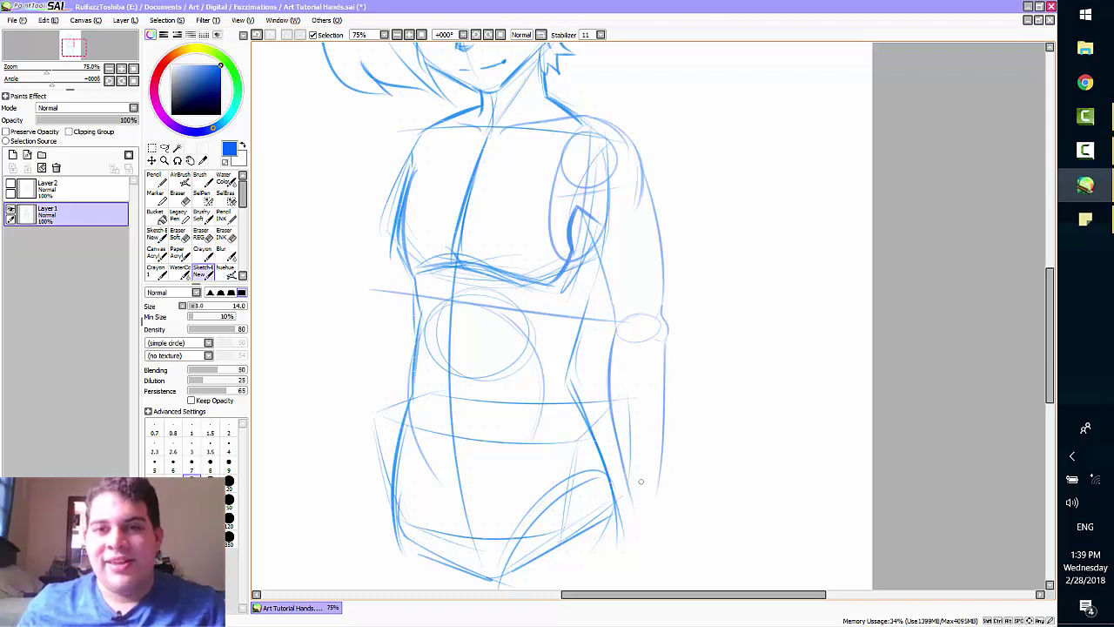
Step: Redraw the lower part of the left forearm's outer contour so it runs straighter down to the wrist
scroll(897, 368, down, 3)
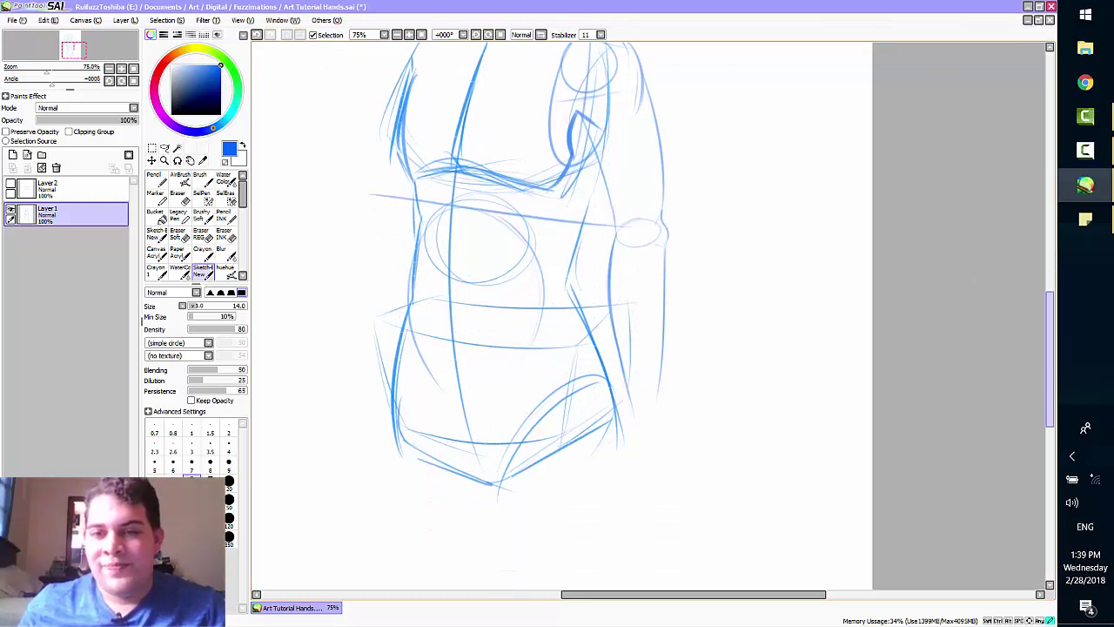
key(Page_Up)
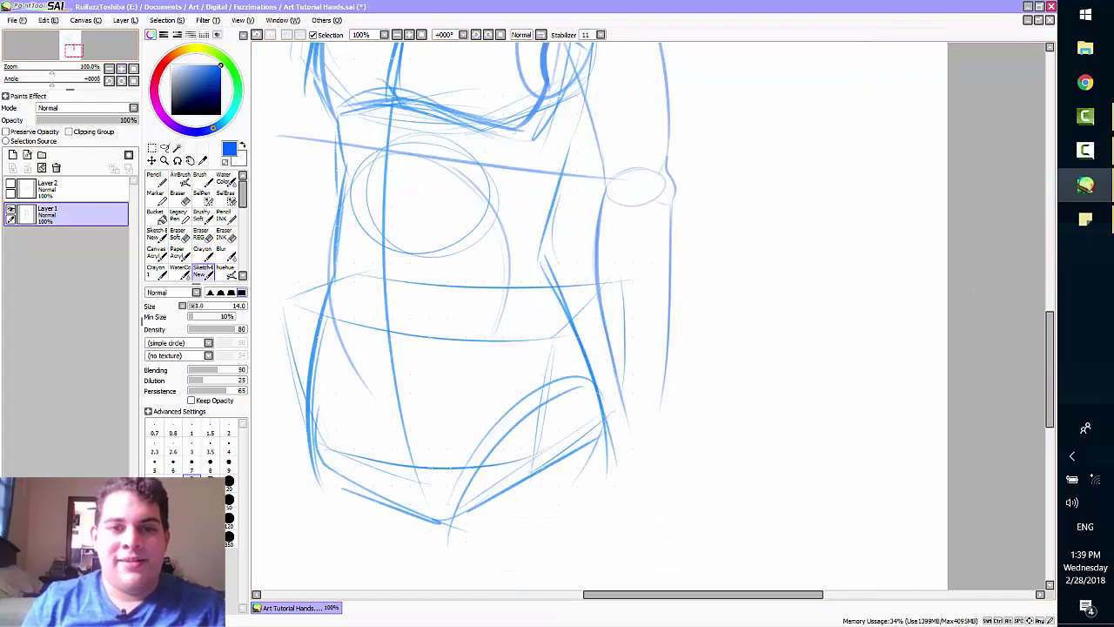
scroll(649, 316, up, 1)
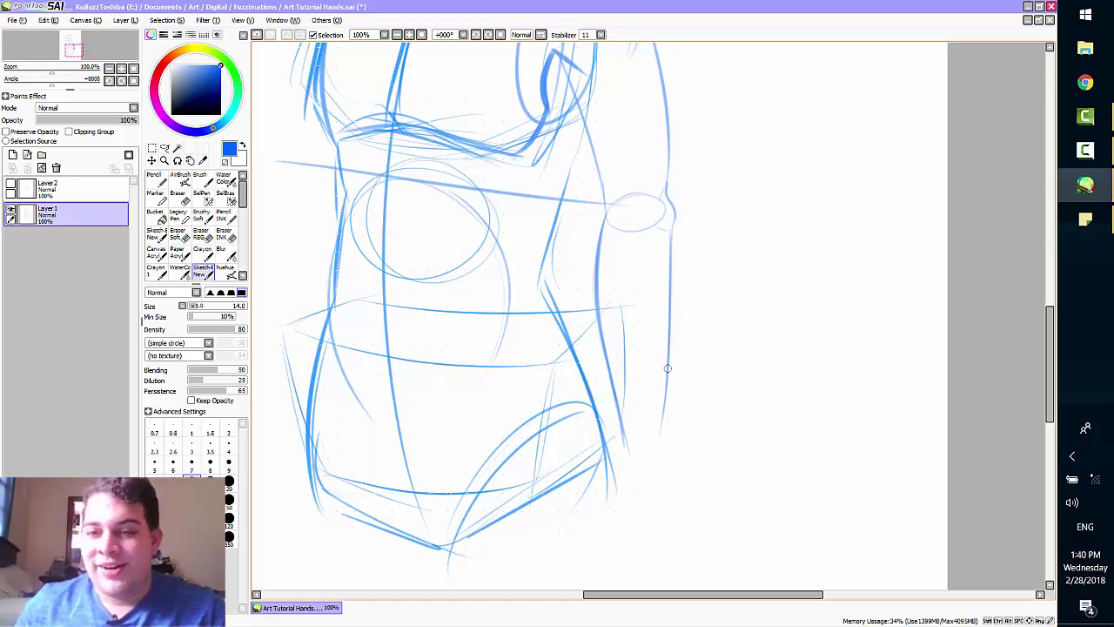
key(ctrl+z)
mouse_move(668, 338)
mouse_down()
mouse_move(662, 446)
mouse_move(667, 332)
mouse_move(665, 440)
mouse_up()
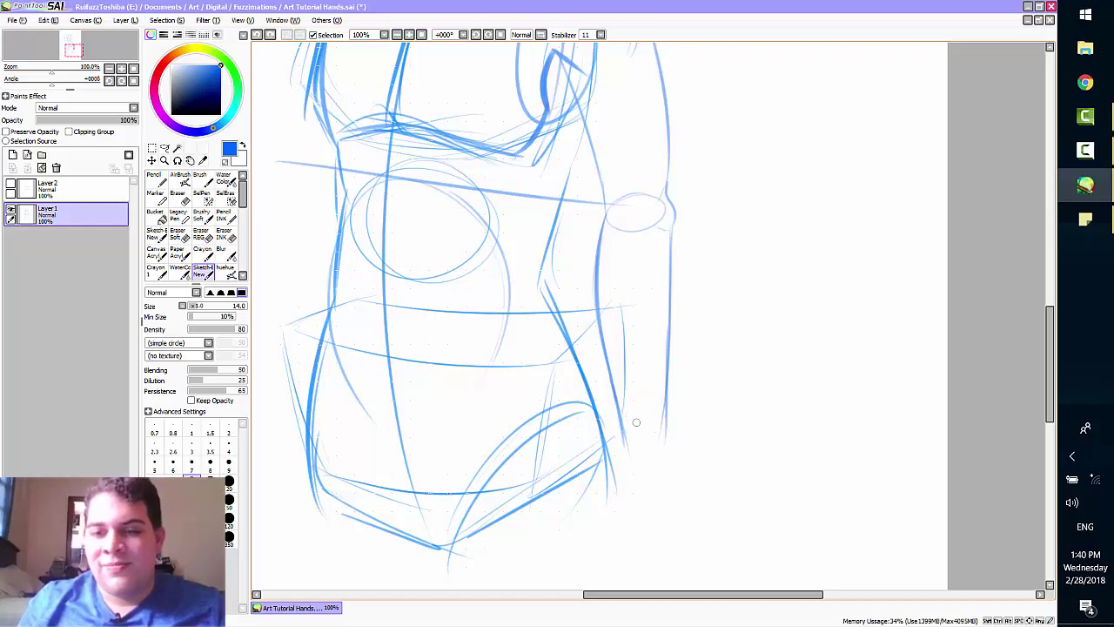
Step: Draw two curved wrist lines joining the inner and outer contours at the left forearm's lower end
mouse_move(623, 426)
mouse_down()
mouse_move(672, 412)
mouse_move(672, 398)
mouse_up()
key(ctrl+z)
key(ctrl+z)
key(ctrl+z)
drag(621, 431, 667, 393)
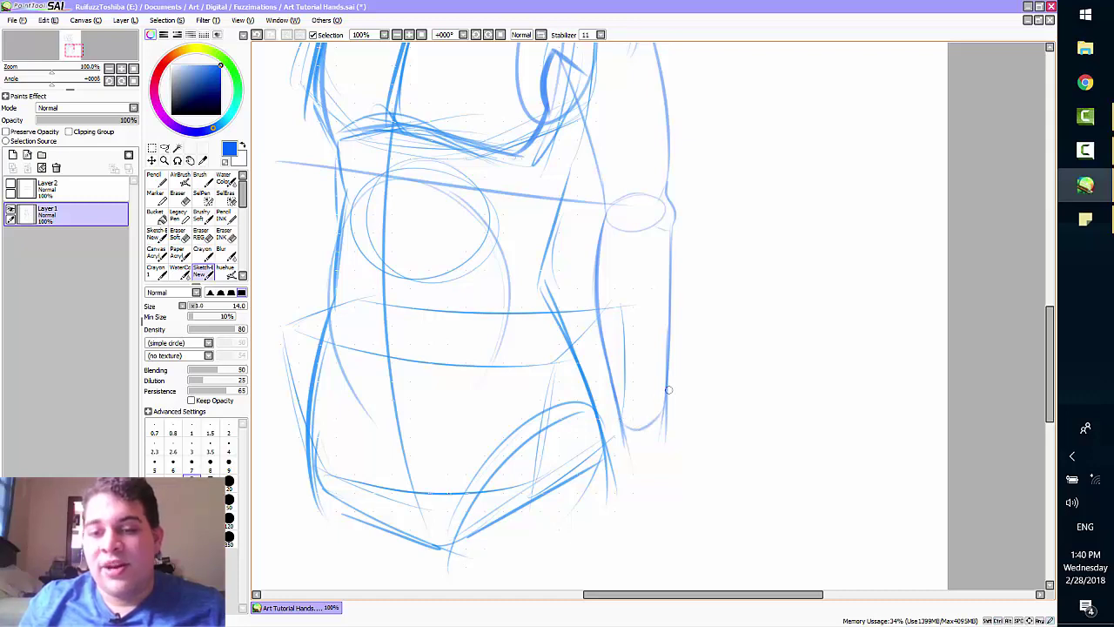
mouse_move(621, 432)
mouse_down()
mouse_move(666, 414)
mouse_move(662, 429)
mouse_move(669, 400)
mouse_up()
key(ctrl+z)
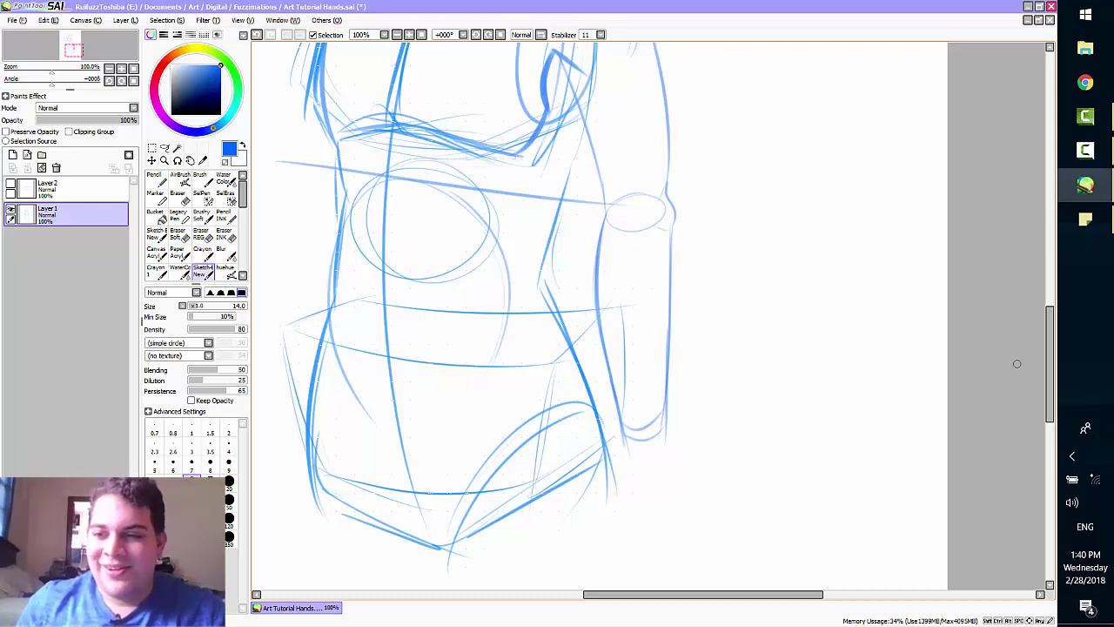
Step: Sketch the left hand's palm below the wrist as a block widening downward, closed by a gently curved knuckle line
scroll(984, 371, down, 3)
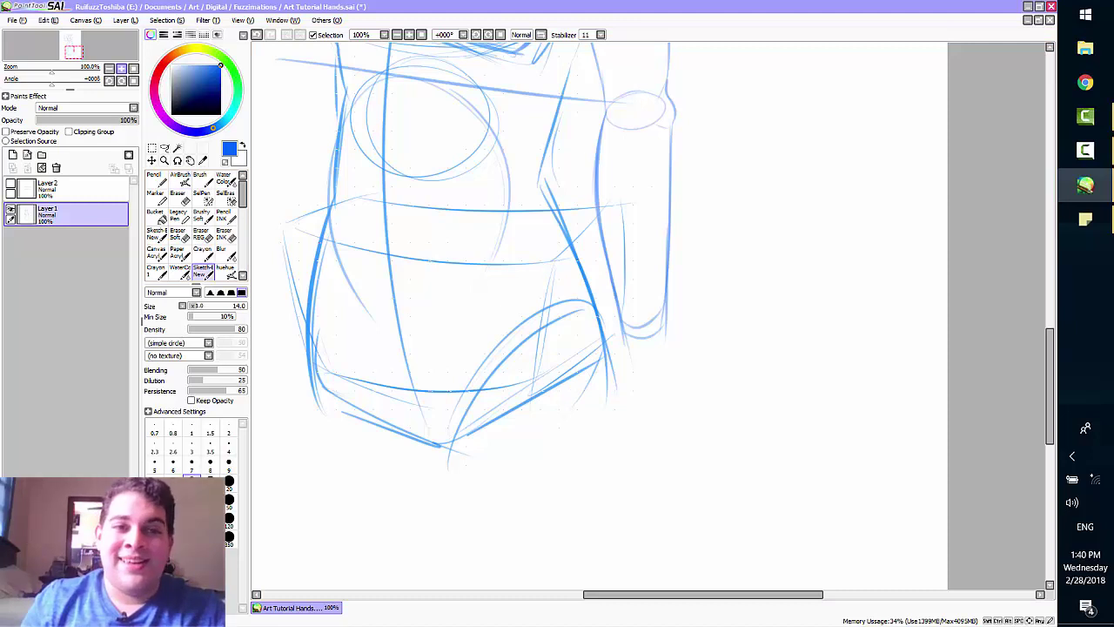
click(121, 69)
drag(74, 53, 74, 53)
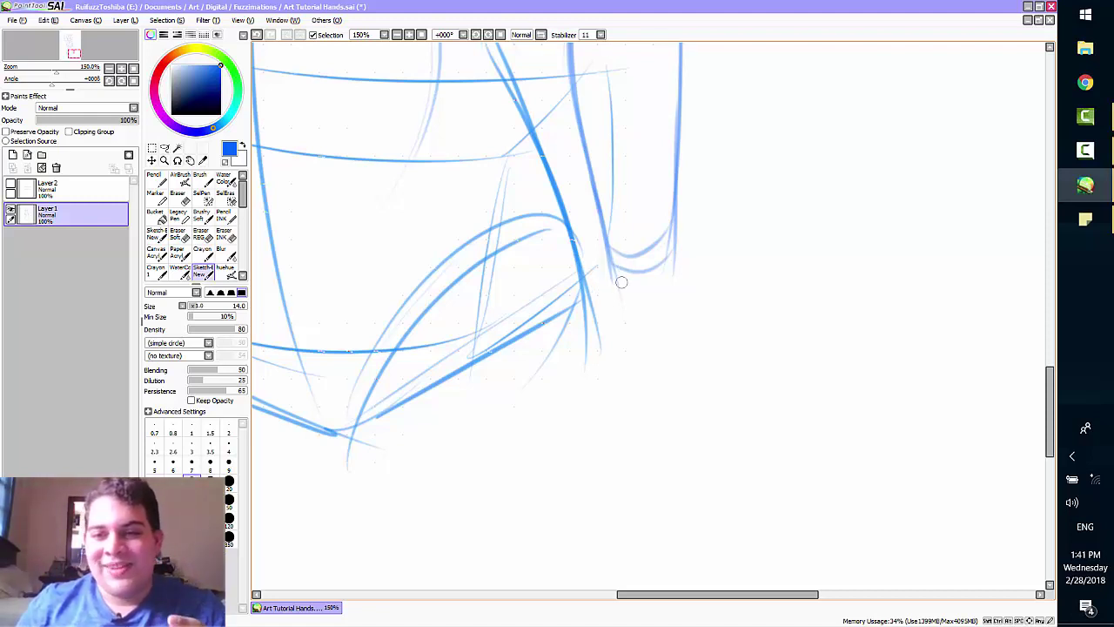
drag(613, 267, 577, 373)
key(ctrl+z)
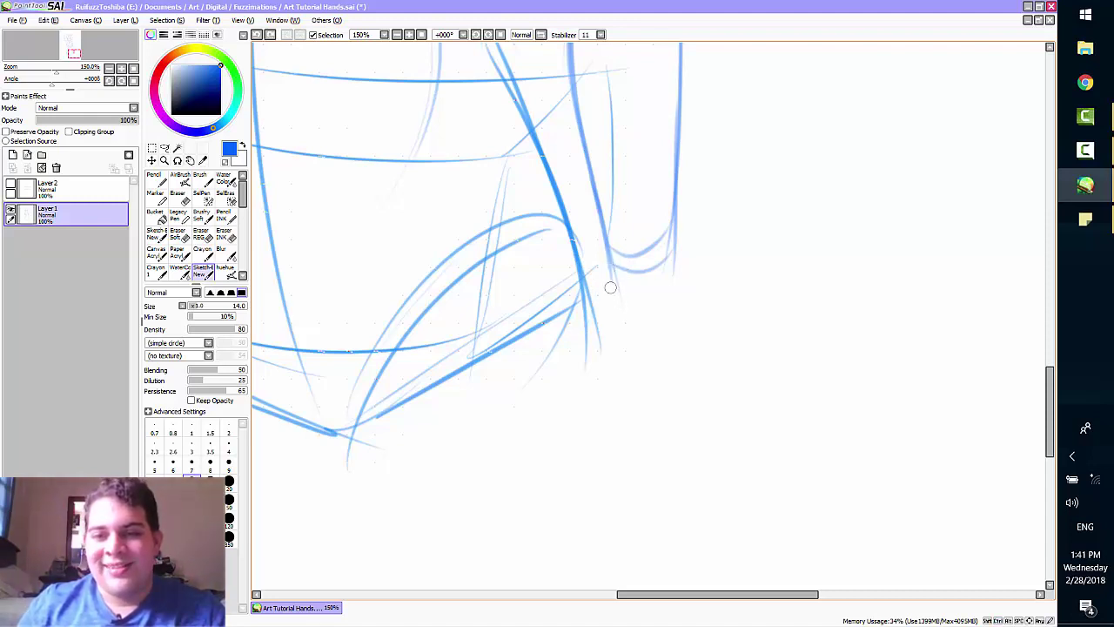
drag(614, 273, 600, 376)
key(ctrl+z)
mouse_move(609, 266)
mouse_down()
mouse_move(611, 390)
mouse_move(699, 379)
mouse_up()
drag(677, 253, 697, 380)
key(ctrl+z)
key(ctrl+z)
key(ctrl+z)
key(ctrl+z)
mouse_move(609, 266)
mouse_down()
mouse_move(598, 430)
mouse_move(703, 410)
mouse_up()
drag(679, 256, 702, 407)
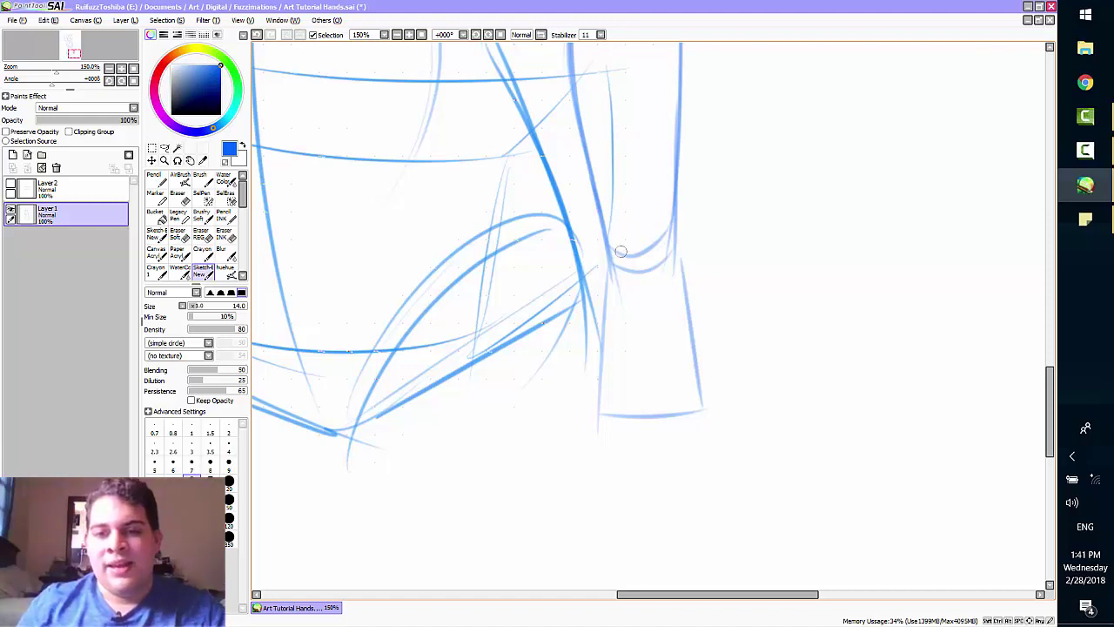
Step: Add a small triangular thumb base on the inner side of the left palm, starting from the wrist
drag(577, 344, 599, 355)
key(ctrl+z)
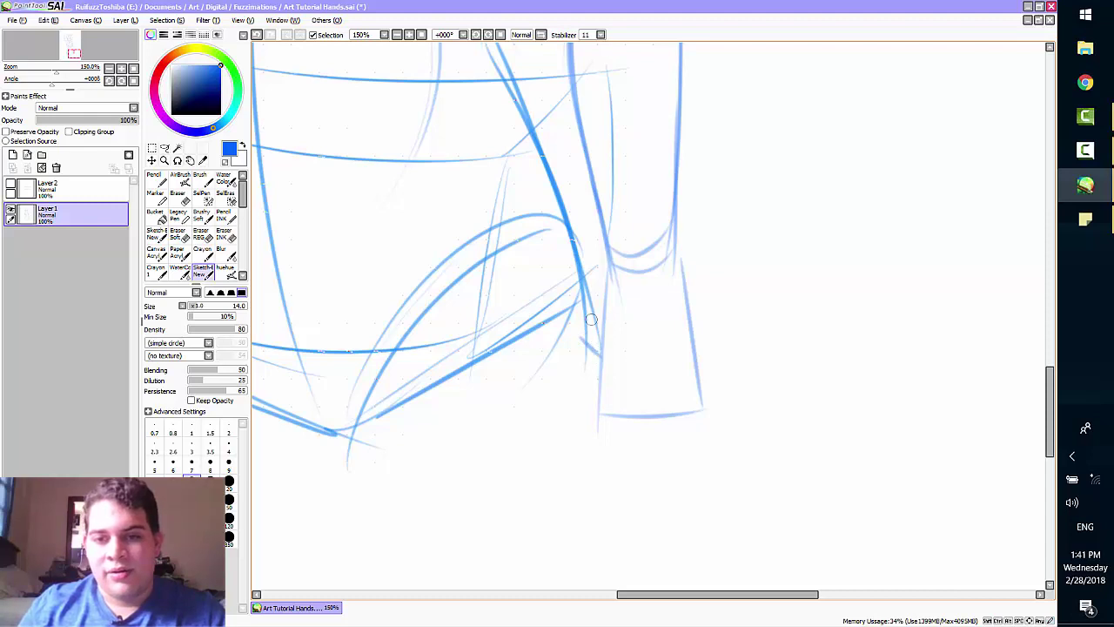
mouse_move(610, 266)
mouse_down()
mouse_move(582, 335)
mouse_move(612, 277)
mouse_up()
key(ctrl+z)
key(ctrl+z)
key(ctrl+z)
drag(581, 337, 608, 276)
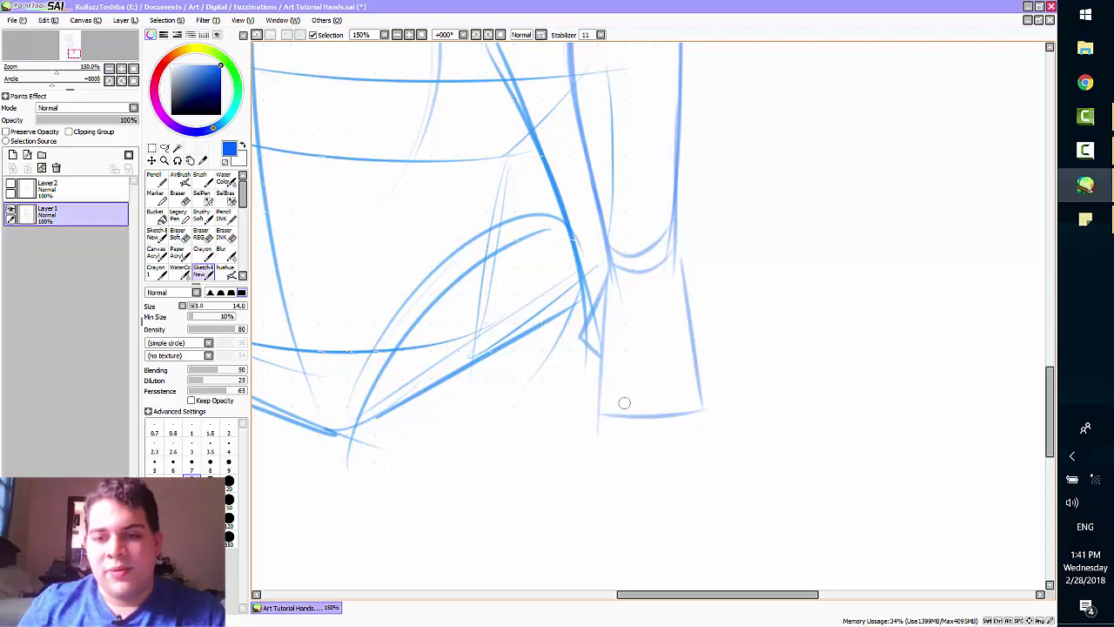
Step: Draw a row of small knuckle ovals along the lower edge of the left palm
drag(609, 398, 703, 406)
key(ctrl+z)
key(ctrl+z)
key(ctrl+z)
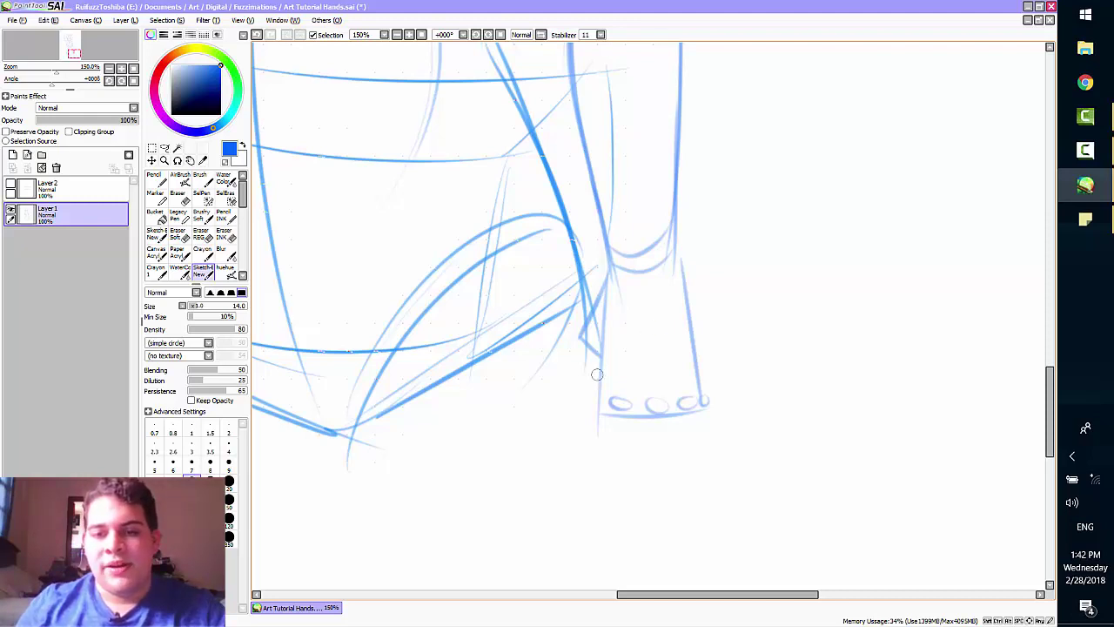
Step: Redraw the left palm's outer edge as a darker, slightly curved line from the wrist to the outermost knuckle
scroll(1033, 371, down, 5)
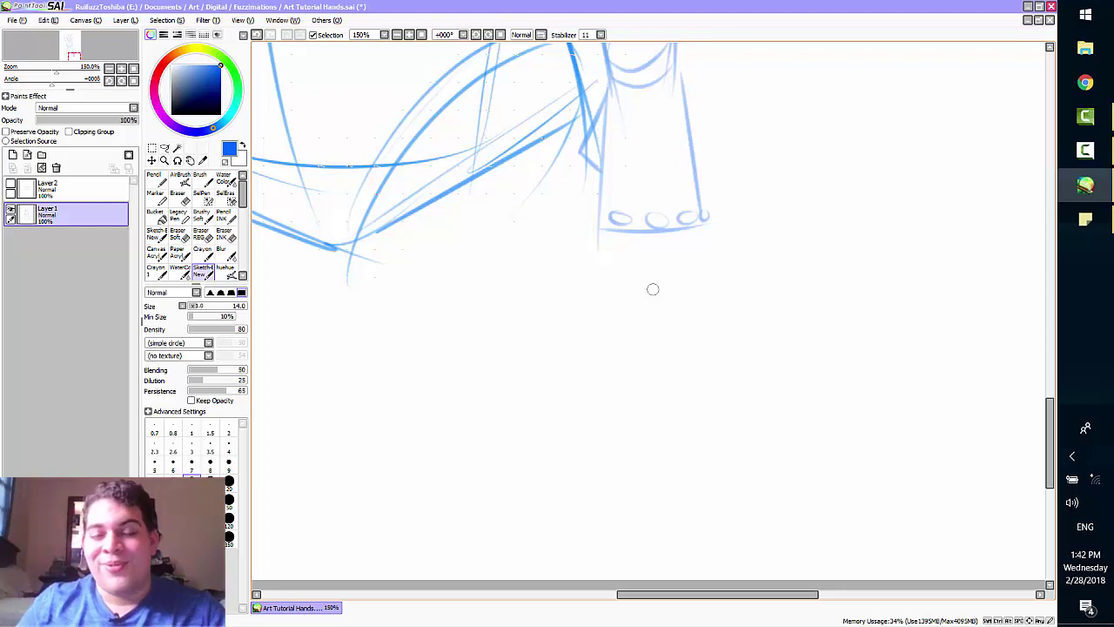
mouse_move(674, 69)
mouse_down()
mouse_move(691, 224)
mouse_move(703, 193)
mouse_move(702, 209)
mouse_up()
key(ctrl+z)
key(ctrl+z)
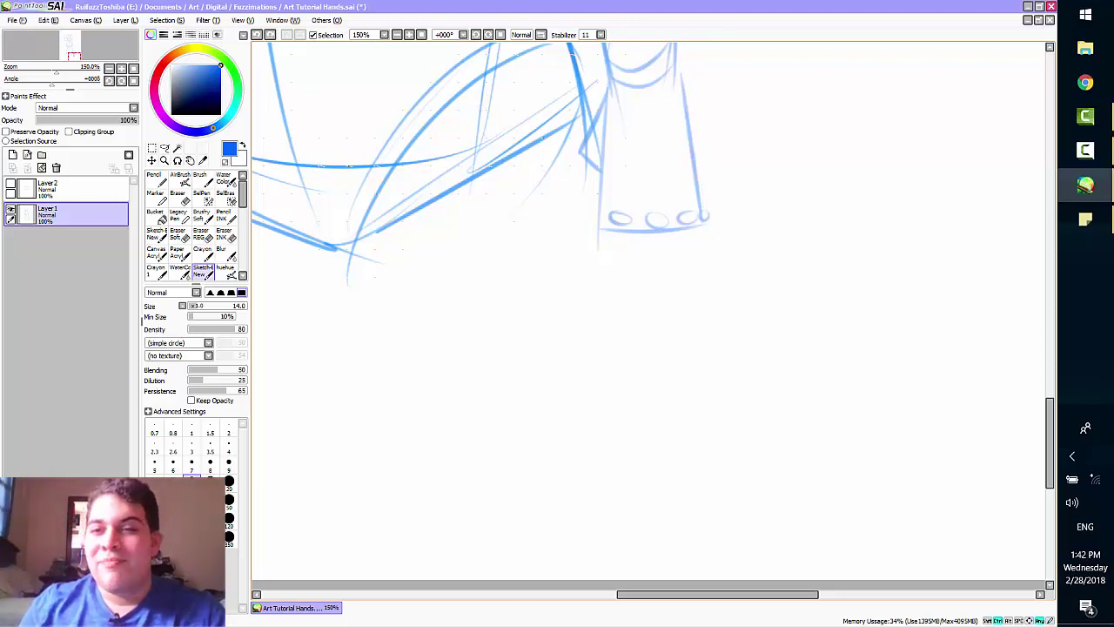
drag(675, 66, 707, 220)
key(ctrl+z)
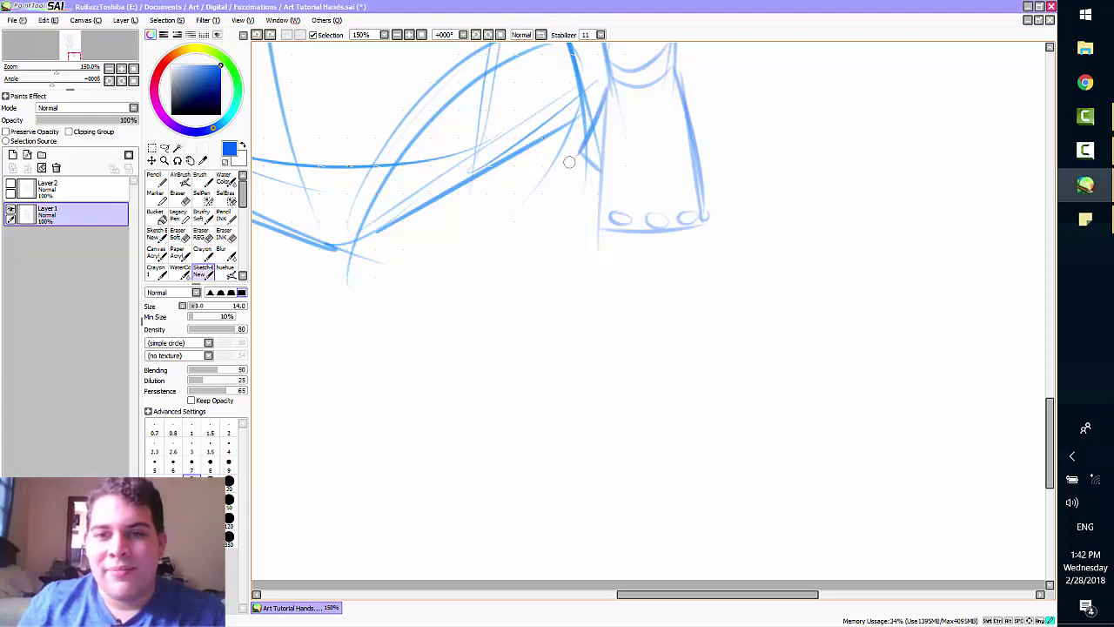
Step: Draw the left thumb's first rounded segment over the triangular thumb base
scroll(728, 226, up, 1)
scroll(799, 331, up, 5)
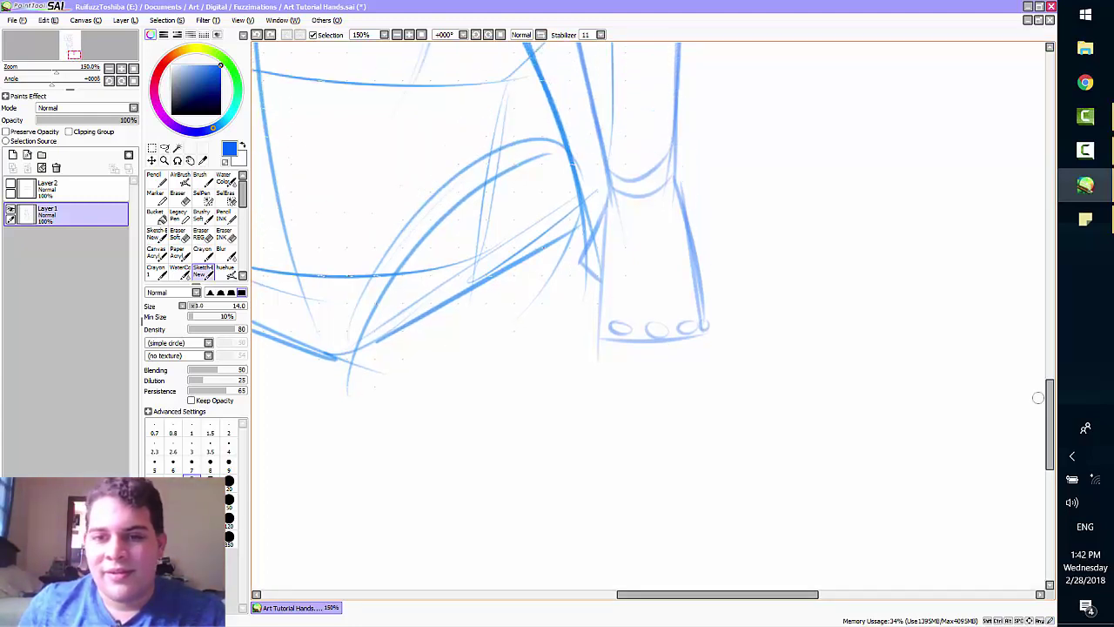
key(ctrl+z)
mouse_move(601, 219)
mouse_down()
mouse_move(564, 301)
mouse_move(589, 311)
mouse_up()
key(ctrl+z)
mouse_move(575, 268)
mouse_down()
mouse_move(607, 285)
mouse_move(598, 271)
mouse_move(567, 298)
mouse_move(598, 267)
mouse_move(579, 317)
mouse_up()
key(ctrl+z)
key(ctrl+z)
mouse_move(571, 271)
mouse_down()
mouse_move(578, 316)
mouse_move(593, 300)
mouse_move(562, 300)
mouse_move(568, 309)
mouse_up()
key(ctrl+z)
key(ctrl+z)
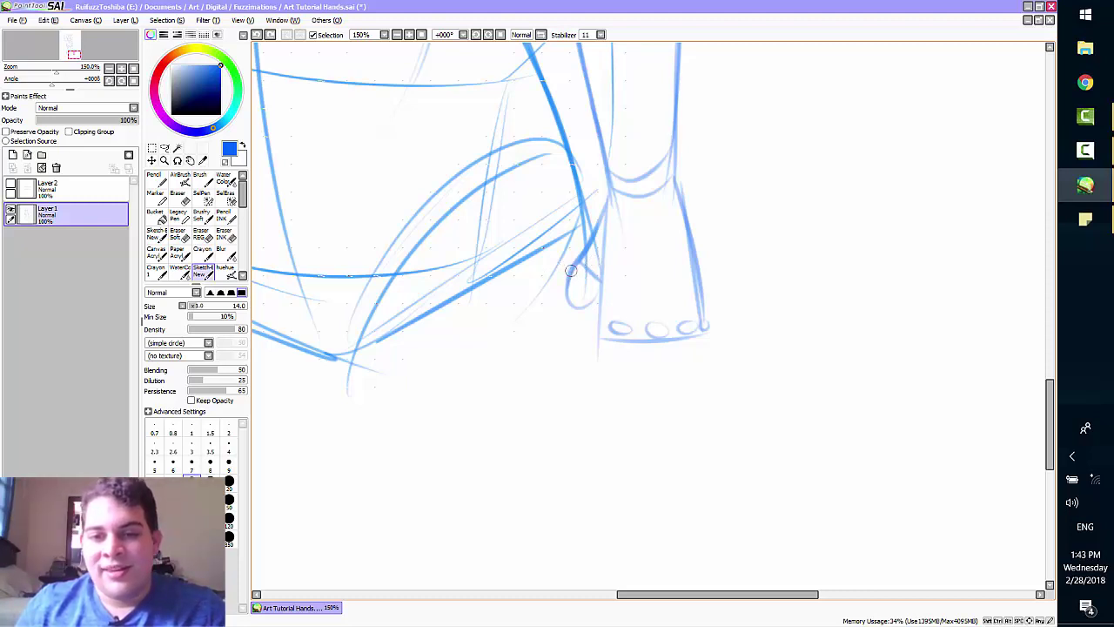
Step: Extend the left thumb with a rounded tip segment below its first segment
mouse_move(569, 270)
mouse_down()
mouse_move(560, 329)
mouse_move(561, 314)
mouse_move(571, 327)
mouse_move(594, 290)
mouse_move(561, 313)
mouse_move(565, 329)
mouse_move(597, 286)
mouse_move(591, 320)
mouse_up()
key(ctrl+z)
key(ctrl+z)
key(ctrl+z)
key(ctrl+z)
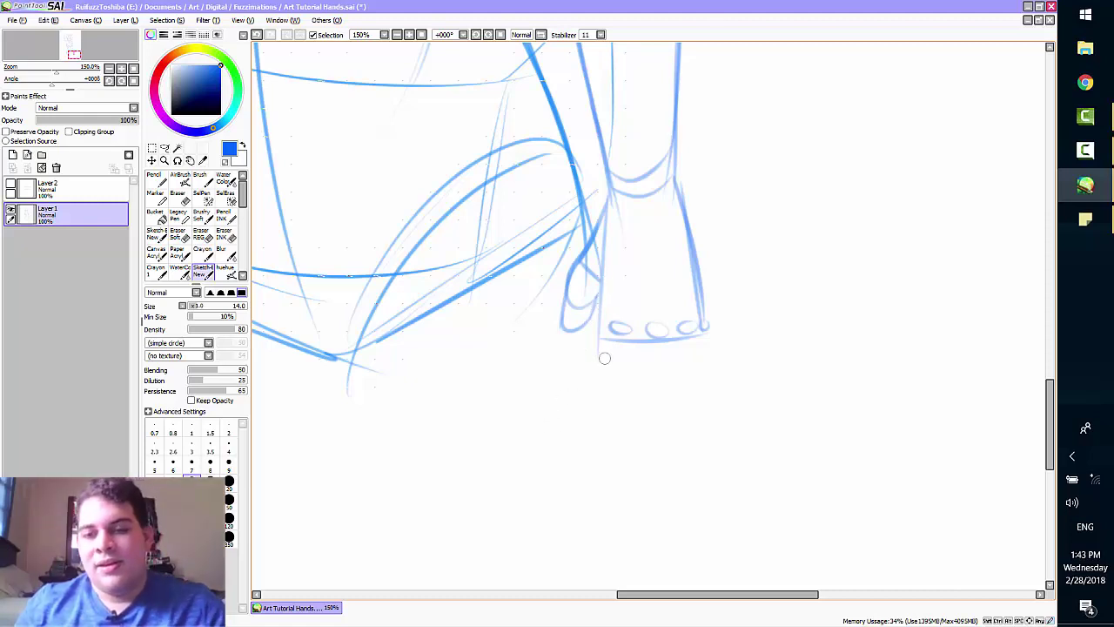
Step: Draw the index finger's first segment as a tapered, rounded shape below the innermost knuckle of the left hand
drag(1049, 398, 1050, 418)
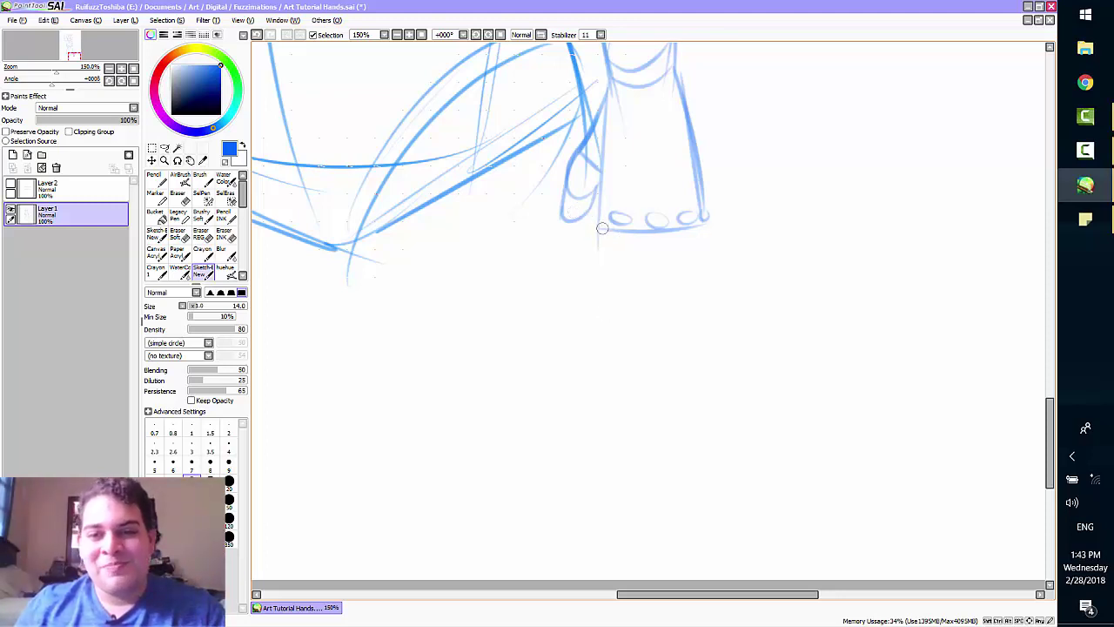
mouse_move(599, 226)
mouse_down()
mouse_move(597, 247)
mouse_move(622, 268)
mouse_move(629, 254)
mouse_move(617, 269)
mouse_move(634, 243)
mouse_move(653, 279)
mouse_move(672, 234)
mouse_move(649, 251)
mouse_move(645, 240)
mouse_move(647, 254)
mouse_up()
key(ctrl+z)
key(ctrl+z)
key(ctrl+z)
key(ctrl+z)
key(ctrl+z)
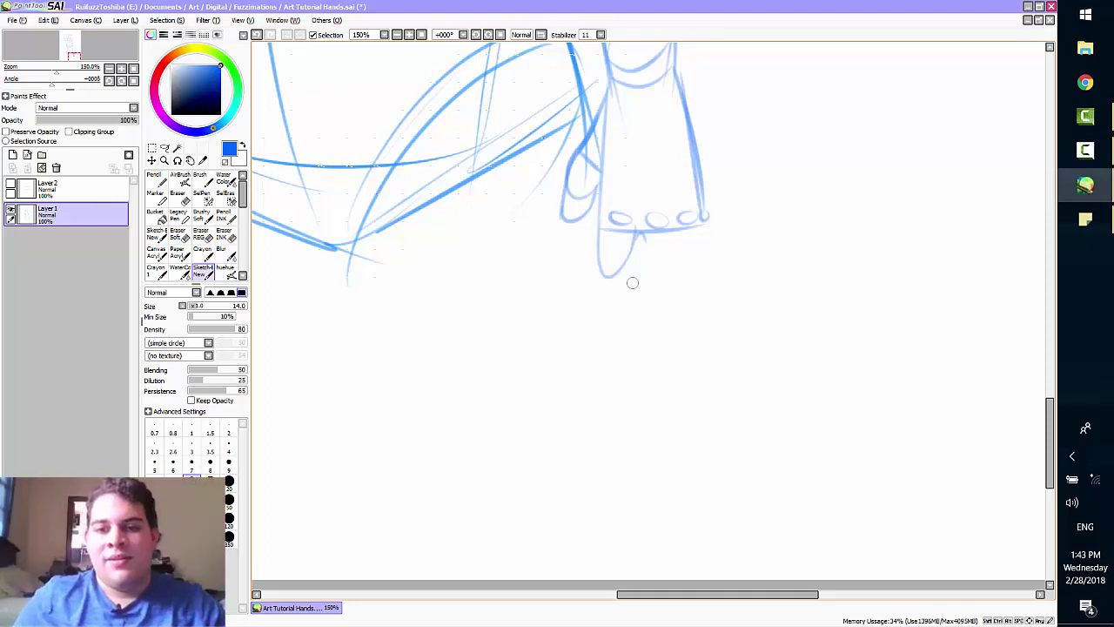
Step: Draw rounded first segments for the middle and ring fingers below the left hand's knuckle line
mouse_move(641, 232)
mouse_down()
mouse_move(671, 223)
mouse_move(644, 237)
mouse_move(647, 247)
mouse_move(669, 224)
mouse_move(648, 249)
mouse_move(672, 265)
mouse_move(672, 227)
mouse_move(644, 251)
mouse_move(643, 235)
mouse_move(657, 270)
mouse_move(676, 236)
mouse_move(699, 251)
mouse_up()
key(ctrl+z)
key(ctrl+z)
key(ctrl+z)
key(ctrl+z)
key(ctrl+z)
key(ctrl+z)
key(ctrl+z)
Step: Draw the little finger's first segment curving down from the left palm's outer corner
drag(703, 202, 699, 254)
mouse_move(703, 202)
mouse_down()
mouse_move(699, 259)
mouse_move(699, 247)
mouse_up()
key(ctrl+z)
key(ctrl+z)
mouse_move(704, 204)
mouse_down()
mouse_move(711, 236)
mouse_move(696, 262)
mouse_up()
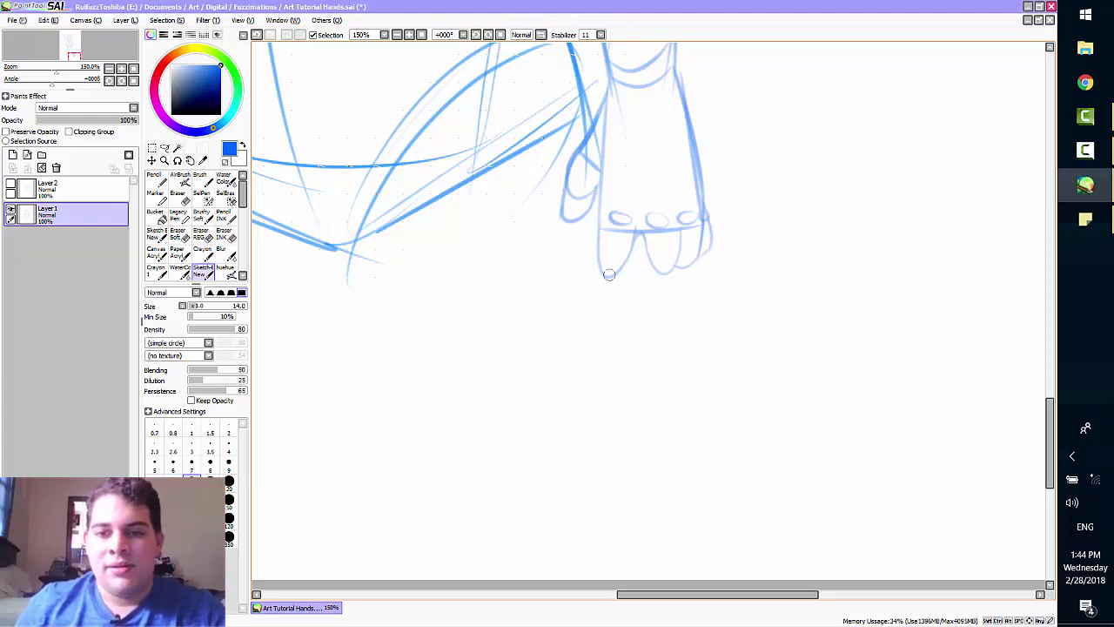
Step: Extend the index finger's thumb-side contour downward past its first segment
mouse_move(599, 247)
mouse_down()
mouse_move(605, 339)
mouse_move(597, 284)
mouse_move(601, 331)
mouse_up()
key(ctrl+z)
key(ctrl+z)
mouse_move(598, 248)
mouse_down()
mouse_move(602, 303)
mouse_move(605, 342)
mouse_up()
key(ctrl+z)
mouse_move(597, 248)
mouse_down()
mouse_move(626, 351)
mouse_move(624, 299)
mouse_up()
Step: Draw the index finger's opposite contour down to a rounded fingertip that closes the finger
drag(630, 258, 624, 316)
key(ctrl+z)
drag(620, 275, 628, 324)
key(ctrl+z)
key(ctrl+z)
drag(625, 264, 623, 350)
key(ctrl+z)
key(ctrl+z)
drag(622, 303, 619, 359)
key(ctrl+z)
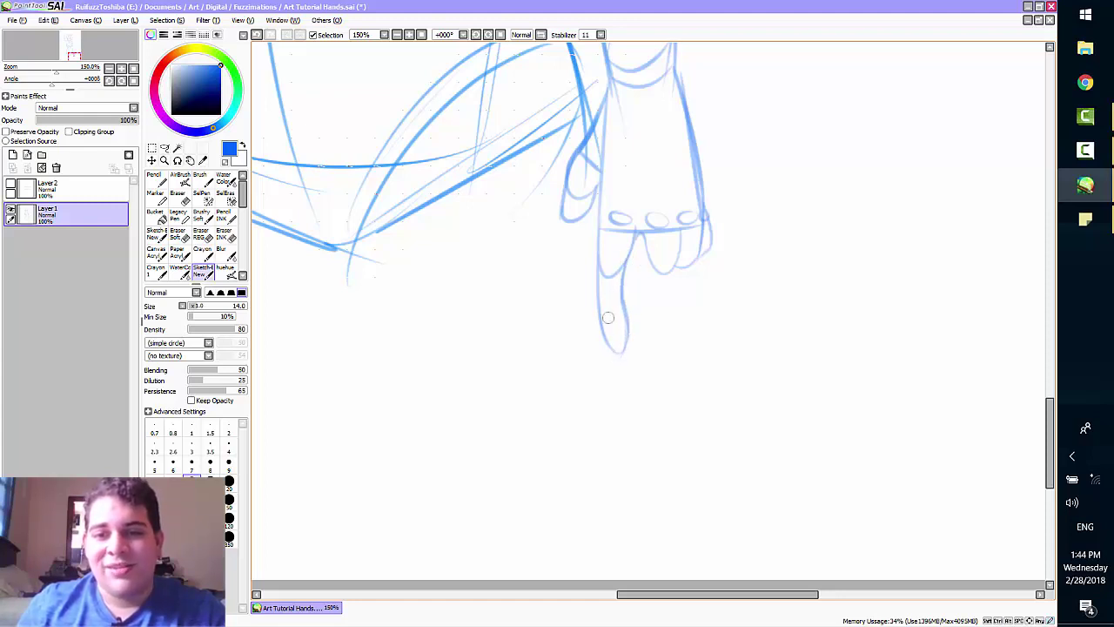
Step: Draw the middle finger's thumb-side contour from its first segment down to the start of the fingertip
drag(645, 246, 661, 348)
key(ctrl+z)
key(ctrl+z)
key(ctrl+z)
drag(654, 281, 659, 357)
drag(657, 319, 669, 350)
key(ctrl+z)
drag(653, 309, 672, 352)
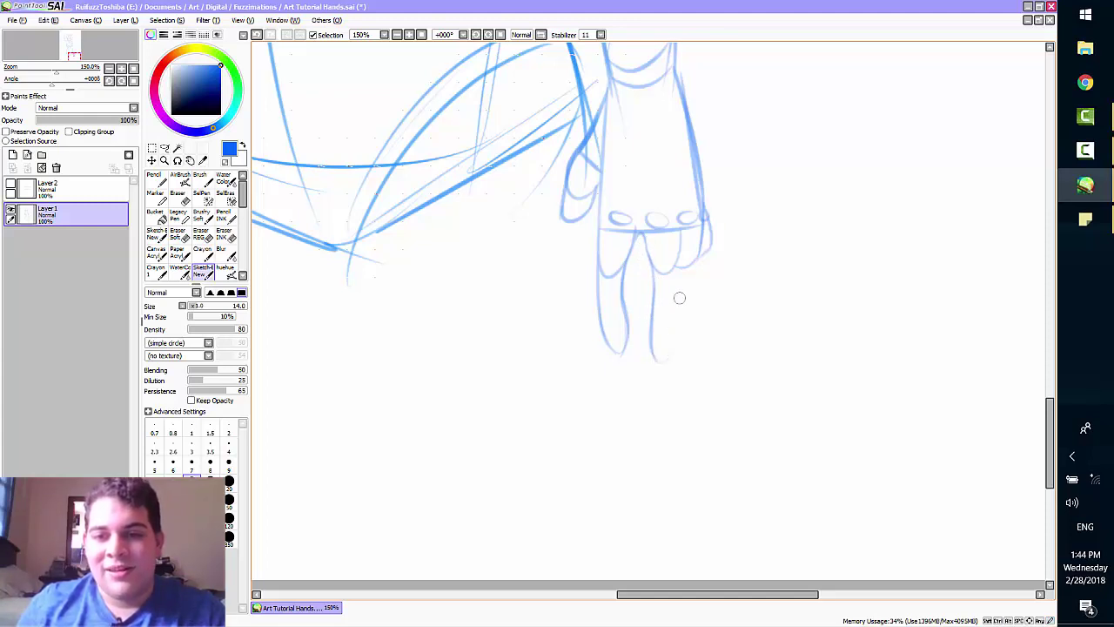
Step: Draw the middle finger's outer contour down from the knuckle line and close it with a rounded fingertip
drag(679, 254, 672, 329)
key(ctrl+z)
drag(681, 252, 679, 317)
key(ctrl+z)
mouse_move(679, 231)
mouse_down()
mouse_move(677, 324)
mouse_move(671, 316)
mouse_up()
key(ctrl+z)
key(ctrl+z)
key(ctrl+z)
key(ctrl+z)
mouse_move(683, 233)
mouse_down()
mouse_move(686, 305)
mouse_move(661, 383)
mouse_up()
key(ctrl+z)
key(ctrl+z)
drag(678, 271, 665, 371)
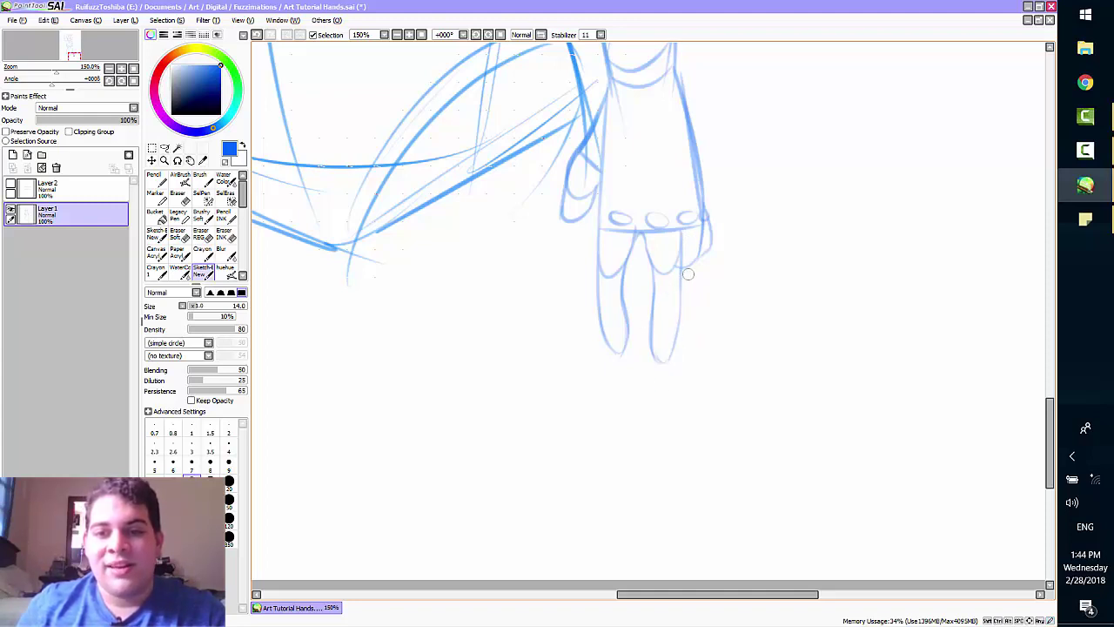
Step: Draw the ring finger's outer contour, tapering down so it tucks behind the middle finger
drag(700, 235, 683, 351)
key(ctrl+z)
key(ctrl+z)
key(ctrl+z)
drag(699, 235, 691, 319)
key(ctrl+z)
mouse_move(699, 236)
mouse_down()
mouse_move(685, 316)
mouse_move(693, 309)
mouse_move(695, 298)
mouse_move(673, 350)
mouse_move(691, 296)
mouse_move(670, 358)
mouse_up()
key(ctrl+z)
key(ctrl+z)
drag(691, 296, 671, 356)
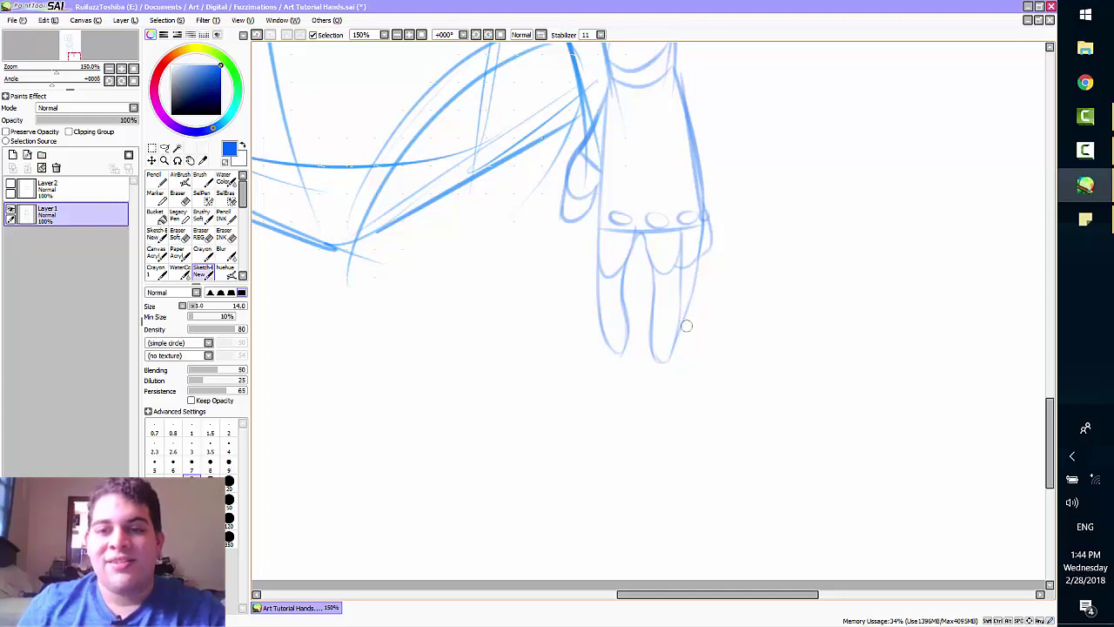
Step: Draw the little finger's outer contour from the palm's outer corner, angling in to meet the ring finger
key(ctrl+z)
mouse_move(708, 228)
mouse_down()
mouse_move(710, 295)
mouse_move(710, 227)
mouse_move(683, 315)
mouse_up()
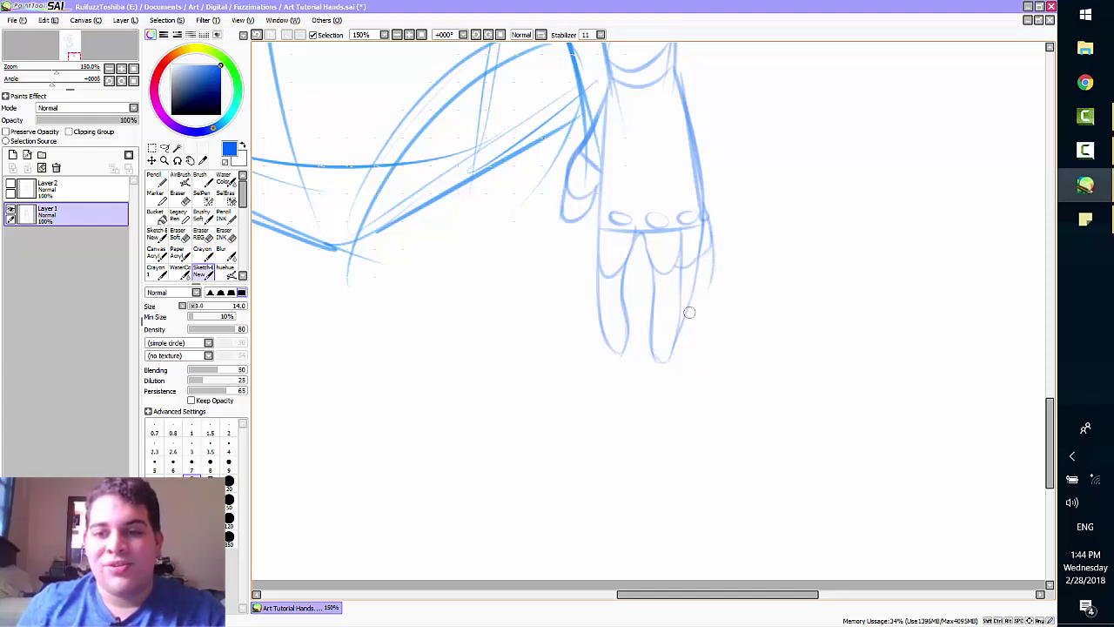
drag(712, 280, 680, 324)
key(ctrl+z)
drag(710, 286, 679, 327)
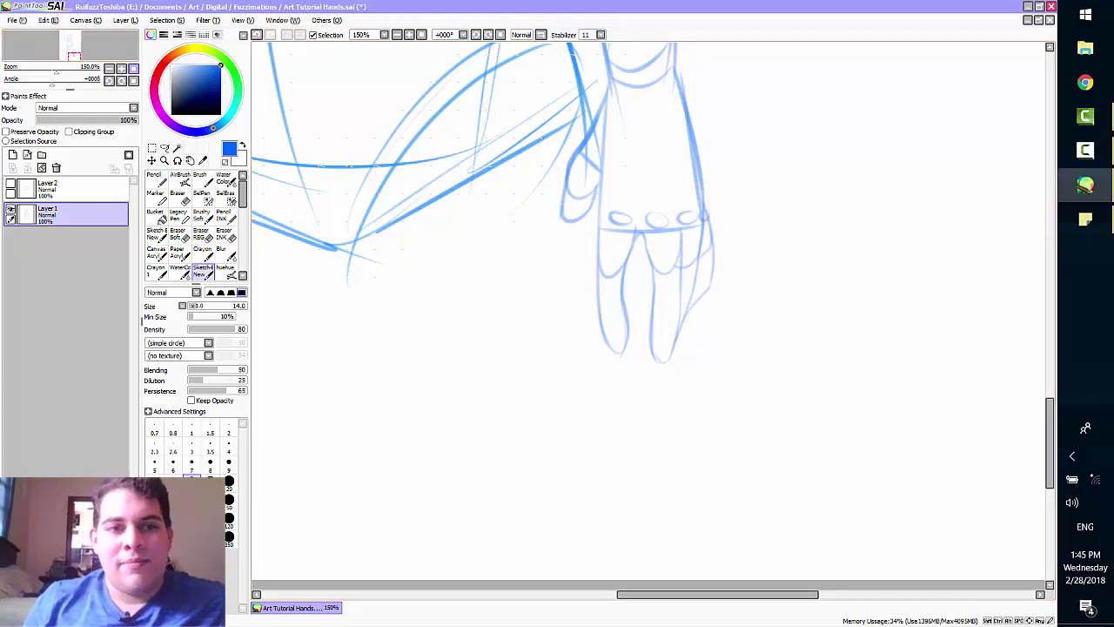
Step: Lasso the fingers of the left hand below the knuckles and shorten them with Free Deform
click(133, 68)
key(ctrl+plus)
drag(70, 46, 75, 48)
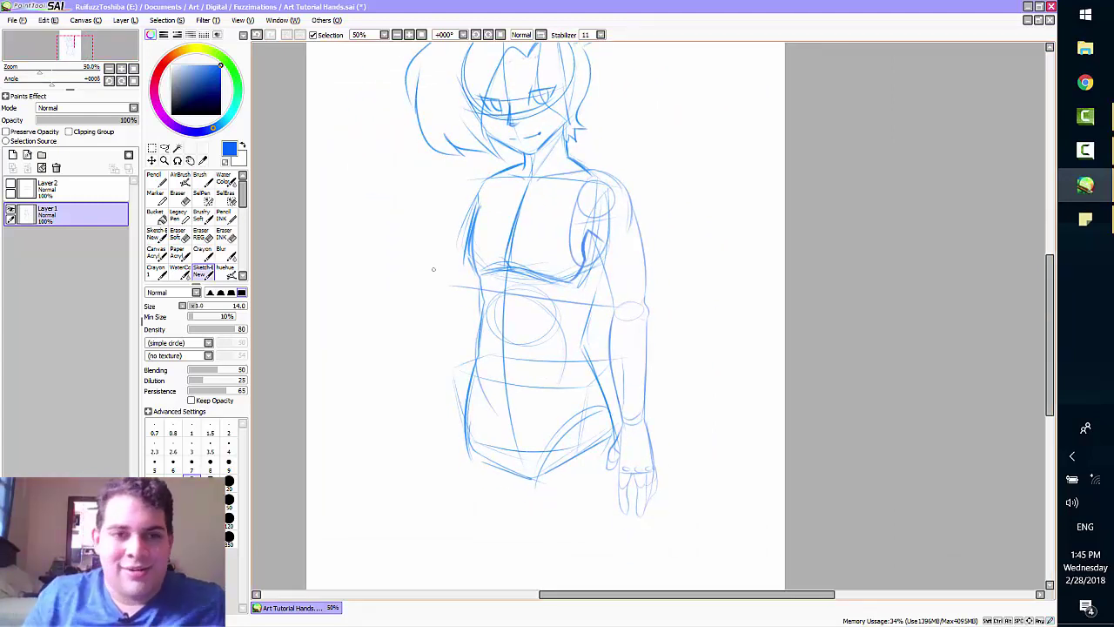
click(164, 148)
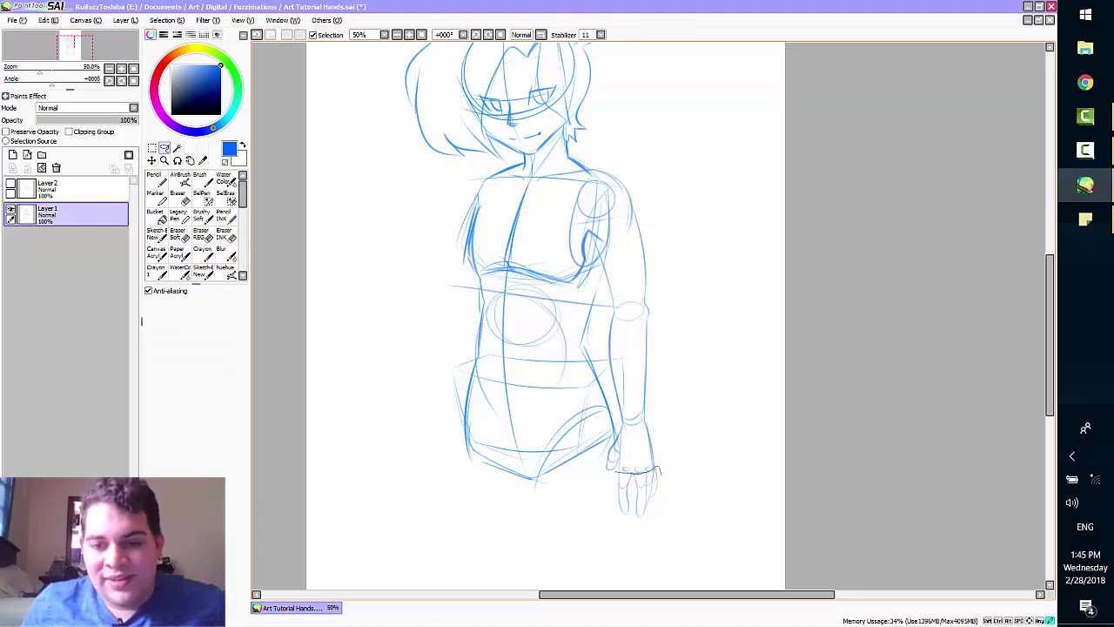
drag(614, 512, 613, 474)
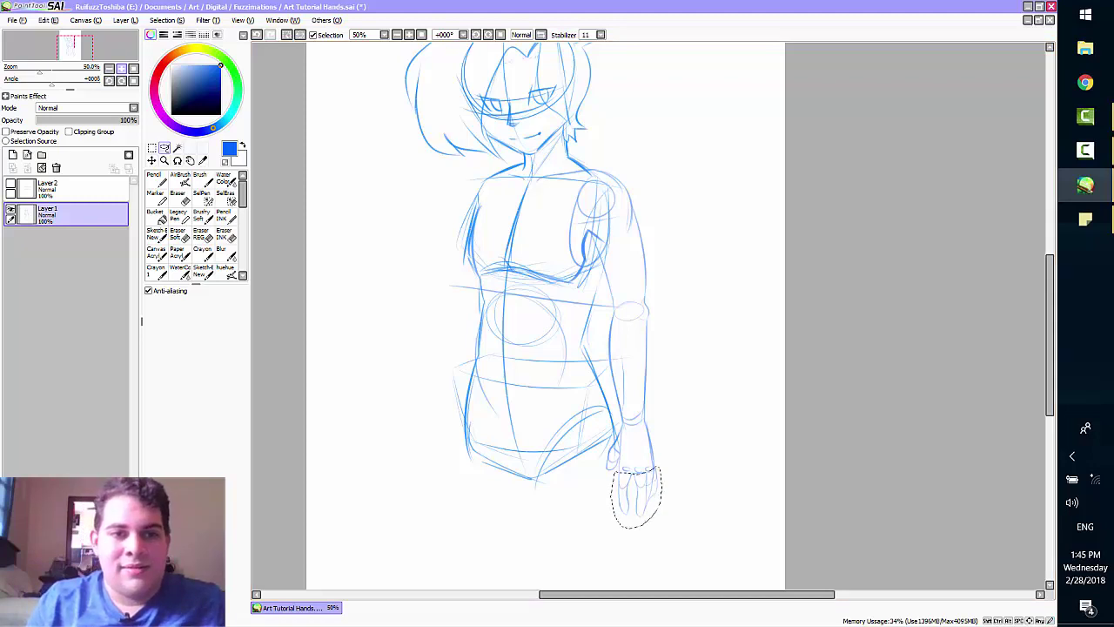
click(121, 69)
drag(74, 49, 72, 56)
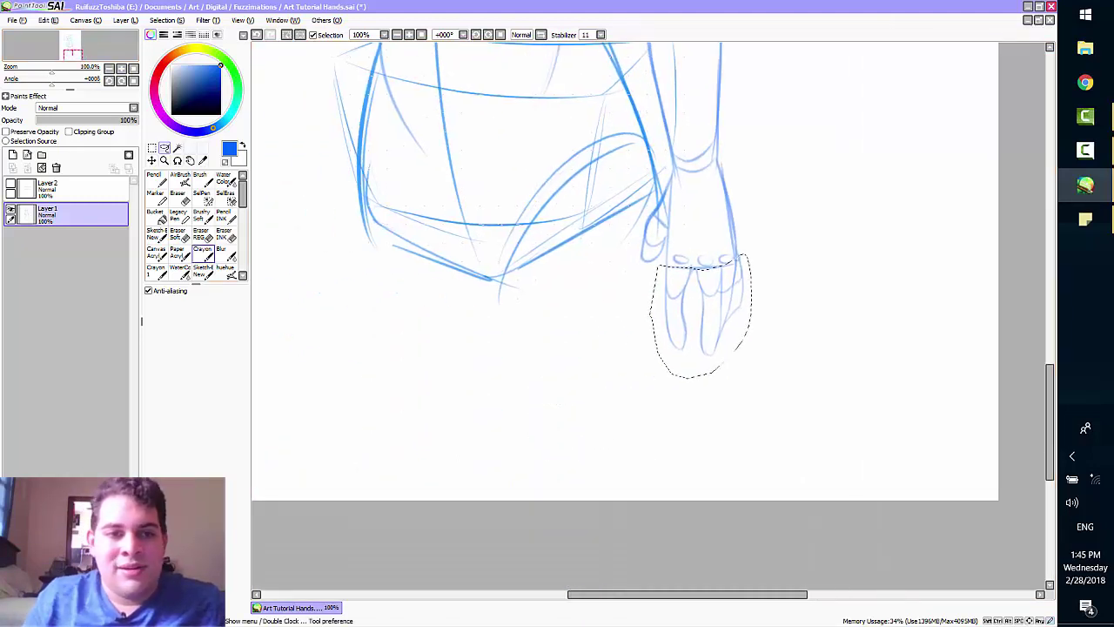
key(ctrl+t)
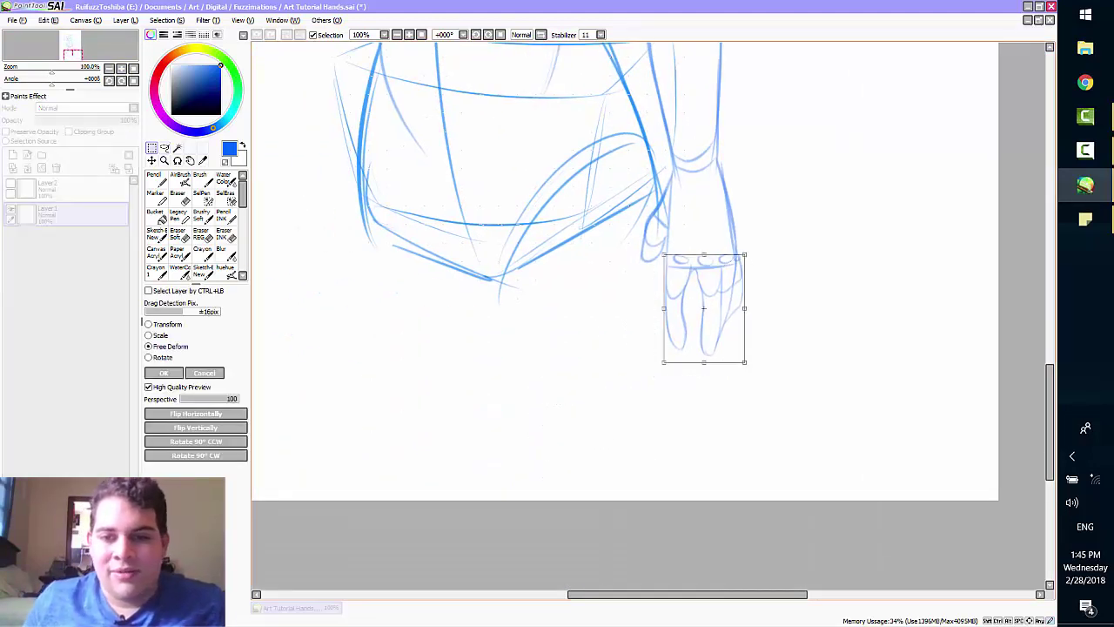
mouse_move(703, 362)
mouse_down()
mouse_move(703, 350)
mouse_move(663, 343)
mouse_up()
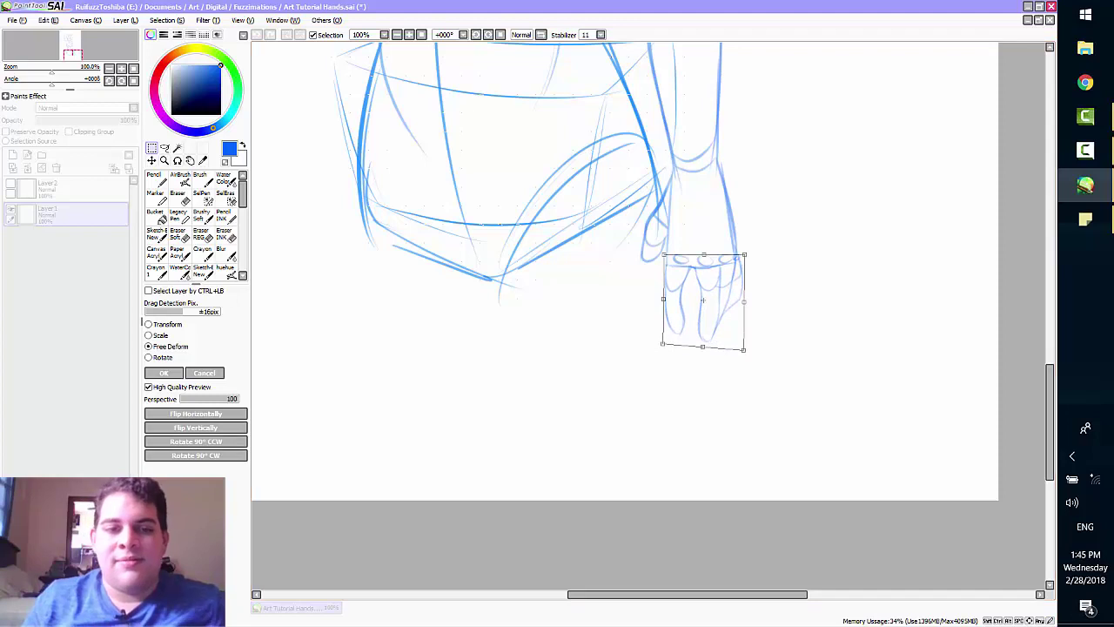
click(164, 373)
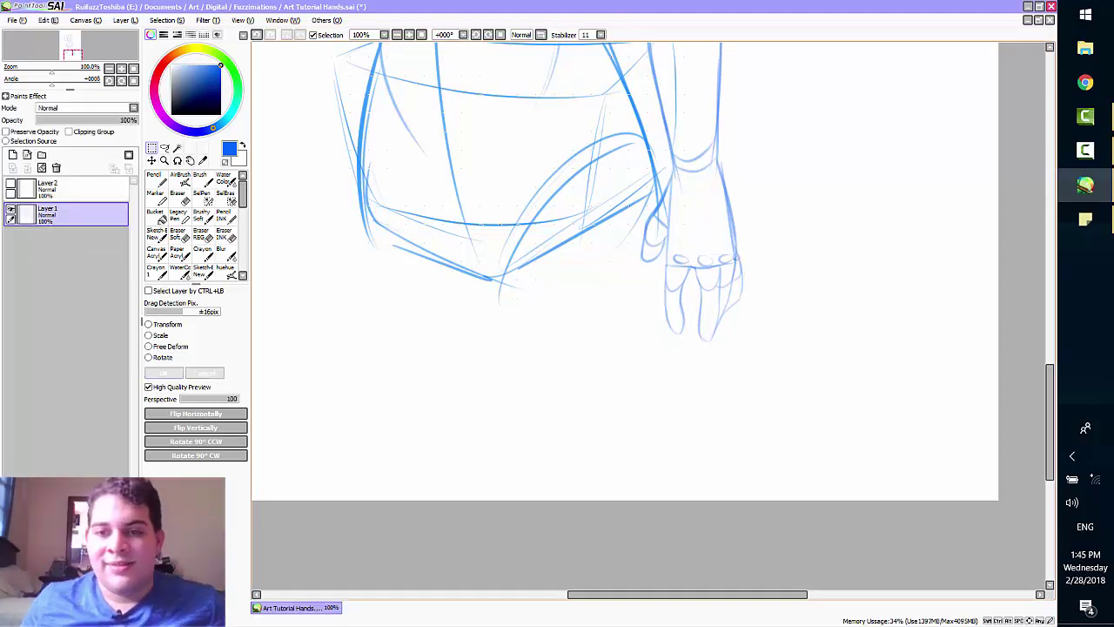
Step: With the Sketch New brush, draw a tall tilted guide oval on the figure's right side of the chest, mirroring the opposite one
click(121, 69)
scroll(649, 316, up, 10)
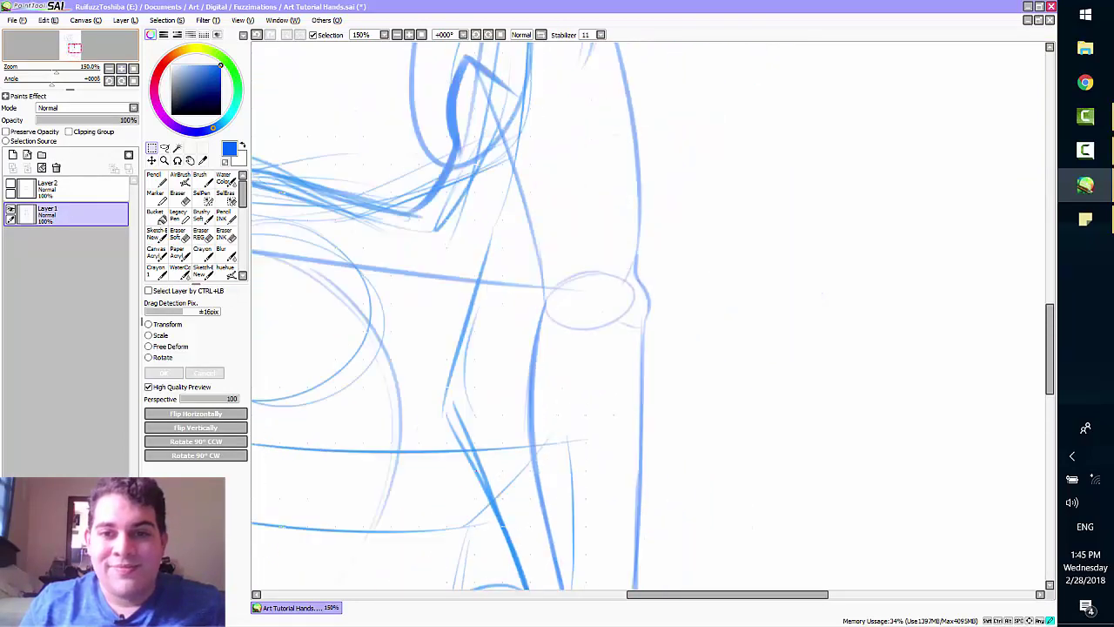
drag(609, 349, 685, 309)
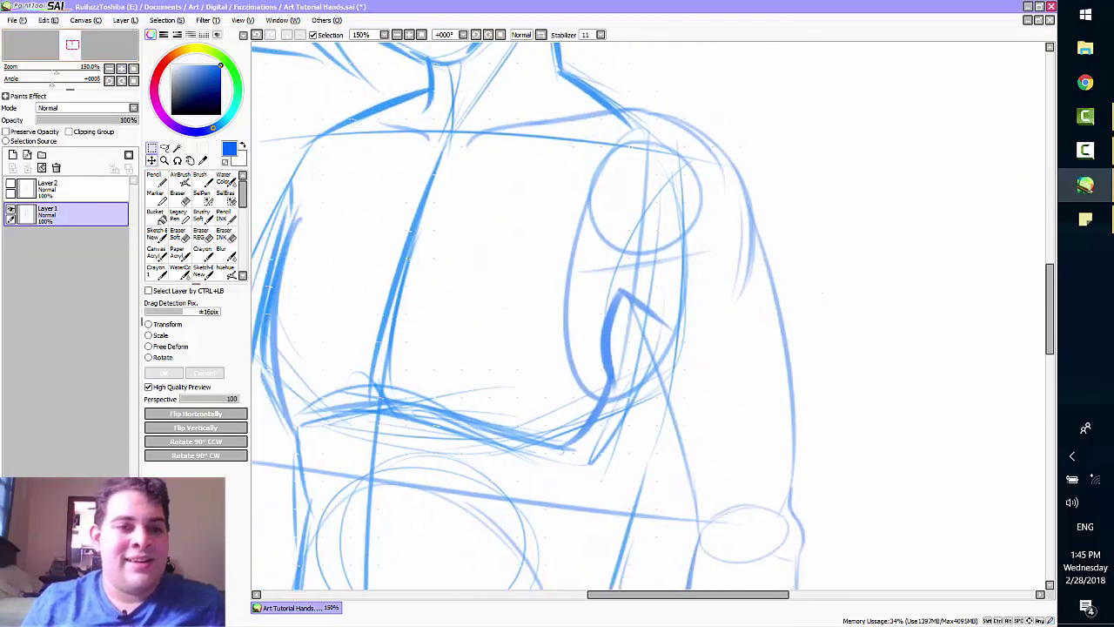
click(109, 67)
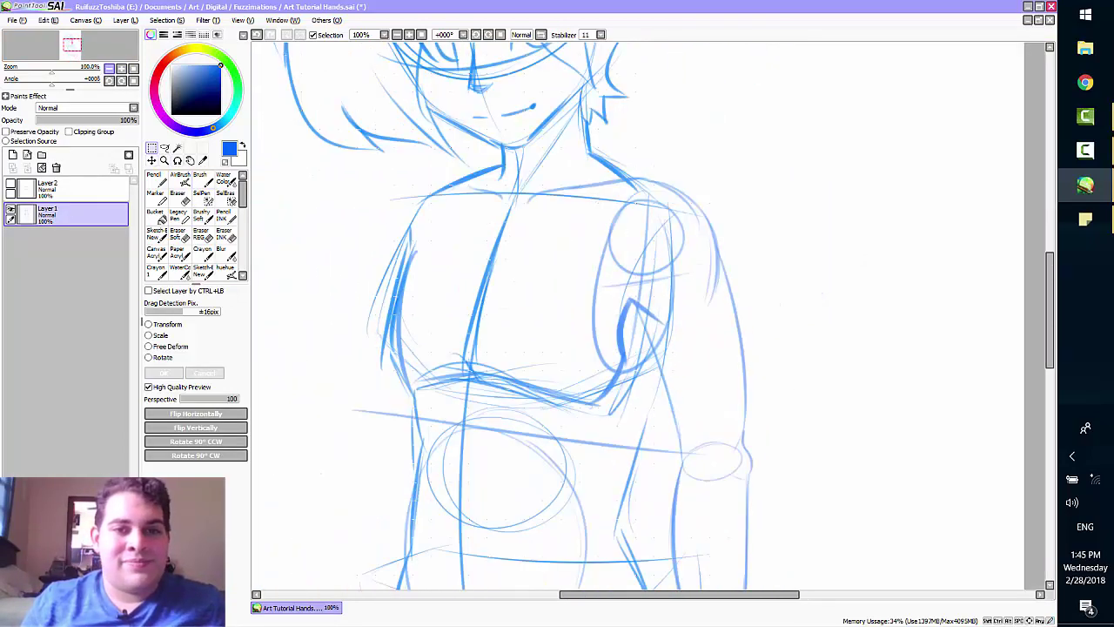
drag(72, 44, 72, 48)
click(109, 68)
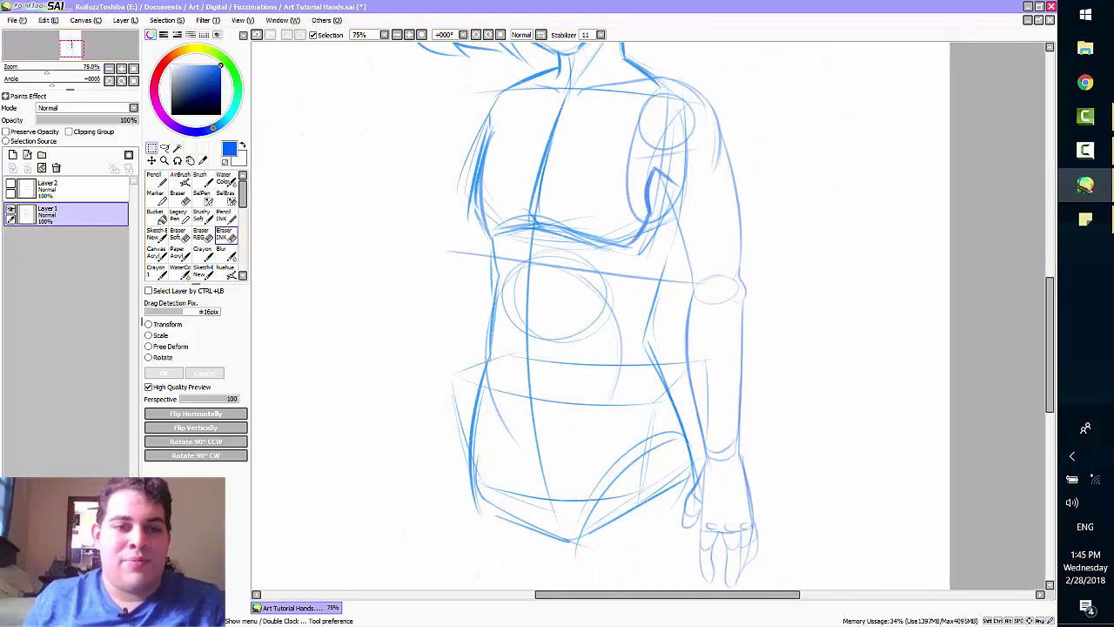
click(225, 217)
click(204, 272)
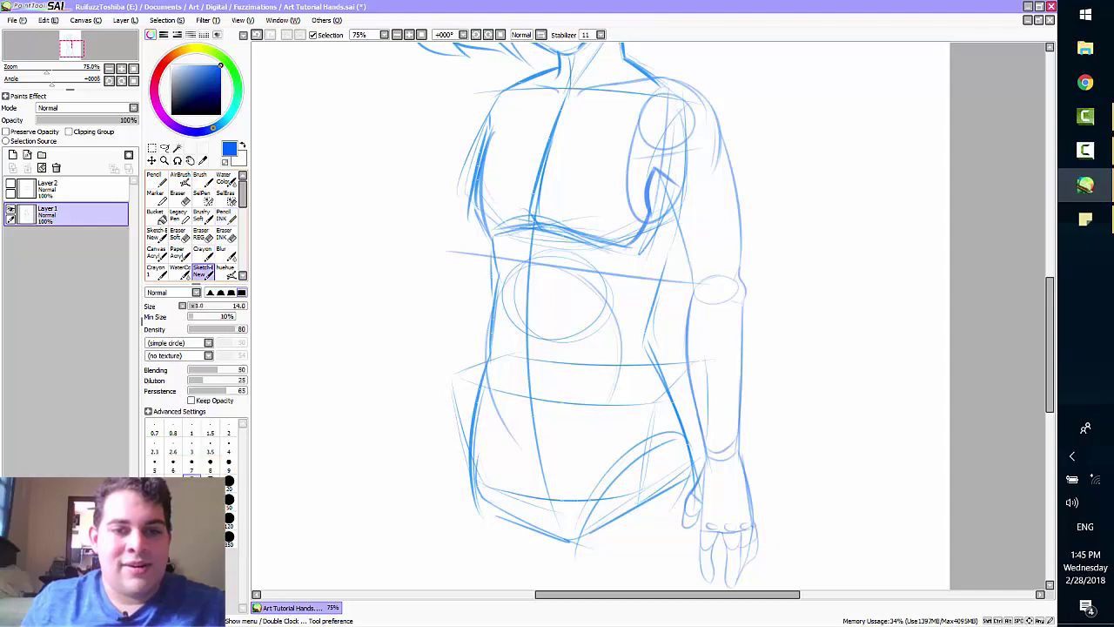
mouse_move(508, 105)
mouse_down()
mouse_move(501, 140)
mouse_move(512, 103)
mouse_up()
key(ctrl+z)
key(ctrl+z)
drag(484, 177, 495, 199)
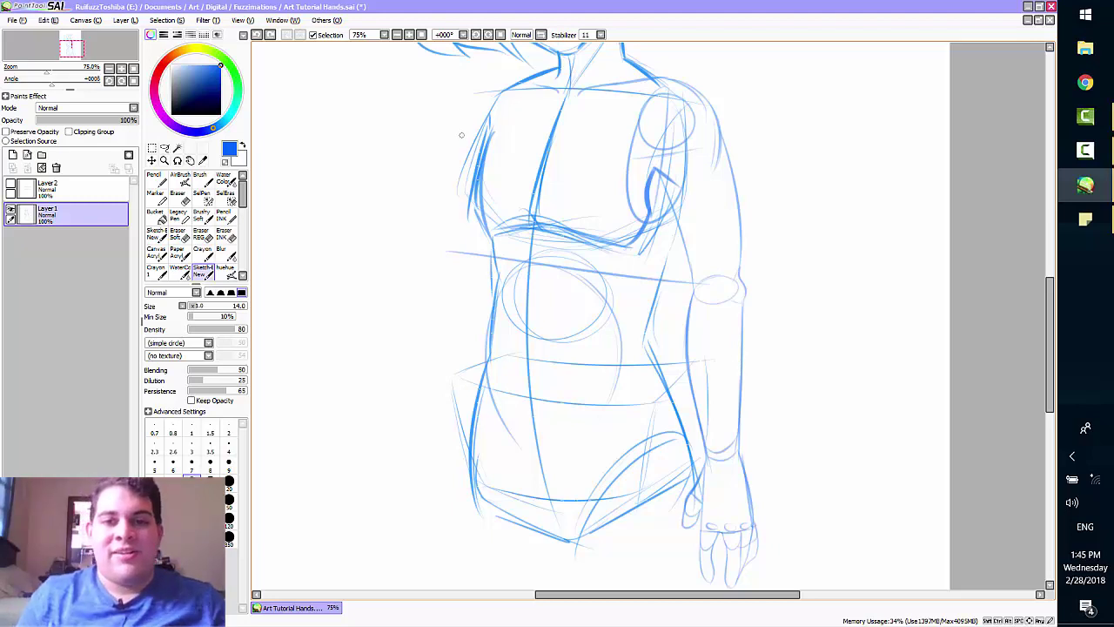
mouse_move(499, 113)
mouse_down()
mouse_move(476, 180)
mouse_move(512, 107)
mouse_move(487, 200)
mouse_up()
key(ctrl+z)
mouse_move(518, 109)
mouse_down()
mouse_move(504, 163)
mouse_move(511, 100)
mouse_move(501, 205)
mouse_up()
key(ctrl+z)
key(ctrl+z)
drag(520, 104, 493, 201)
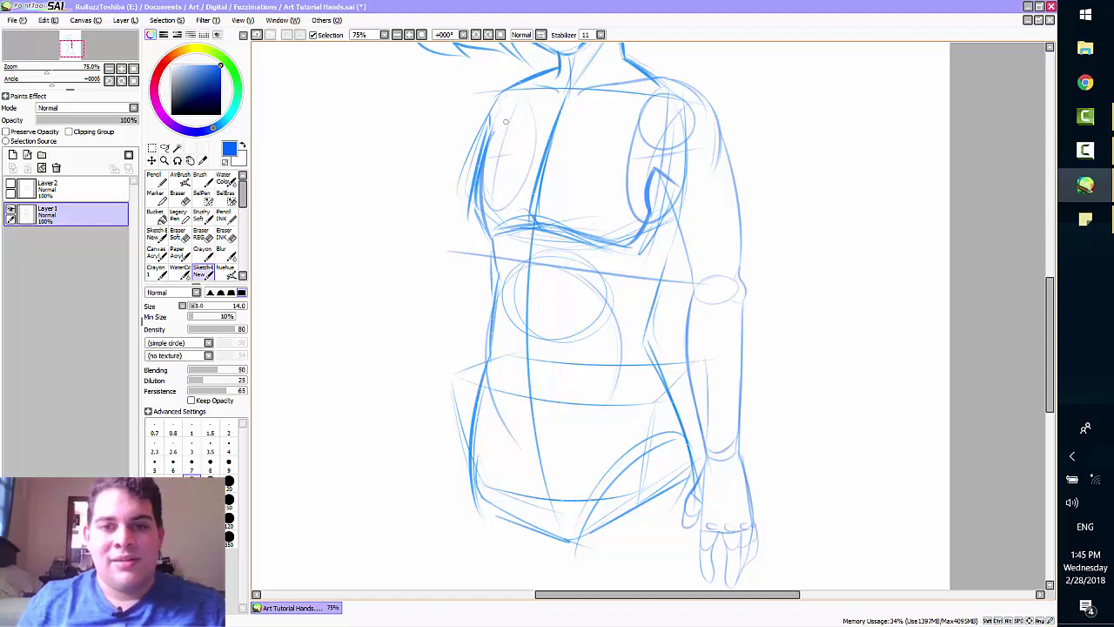
Step: Draw a small shoulder-joint circle at the top of the right chest oval
drag(489, 142, 500, 97)
key(ctrl+z)
drag(491, 143, 514, 146)
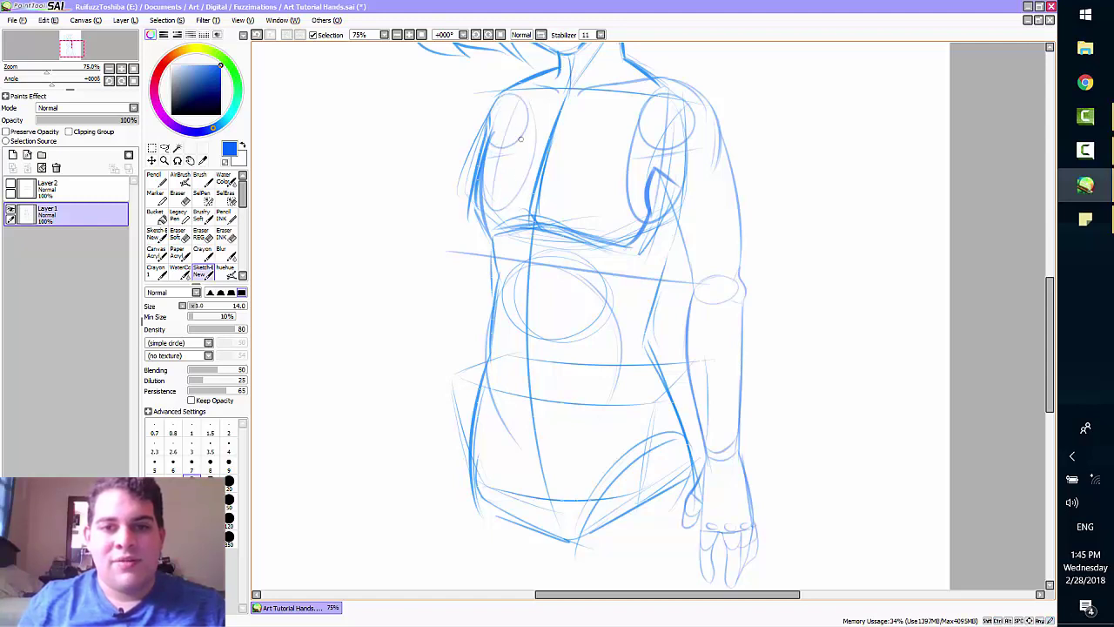
key(ctrl+z)
Step: Draw the right shoulder's rounded outer contour from the collar line down to the upper arm
mouse_move(516, 83)
mouse_down()
mouse_move(478, 116)
mouse_move(491, 94)
mouse_move(470, 128)
mouse_move(458, 193)
mouse_up()
key(ctrl+z)
key(ctrl+z)
drag(491, 94, 463, 183)
Step: Draw the right upper arm's outer contour close to the torso and round it off with an elbow curve
mouse_move(467, 145)
mouse_down()
mouse_move(456, 196)
mouse_move(460, 299)
mouse_move(454, 189)
mouse_move(447, 287)
mouse_up()
key(ctrl+z)
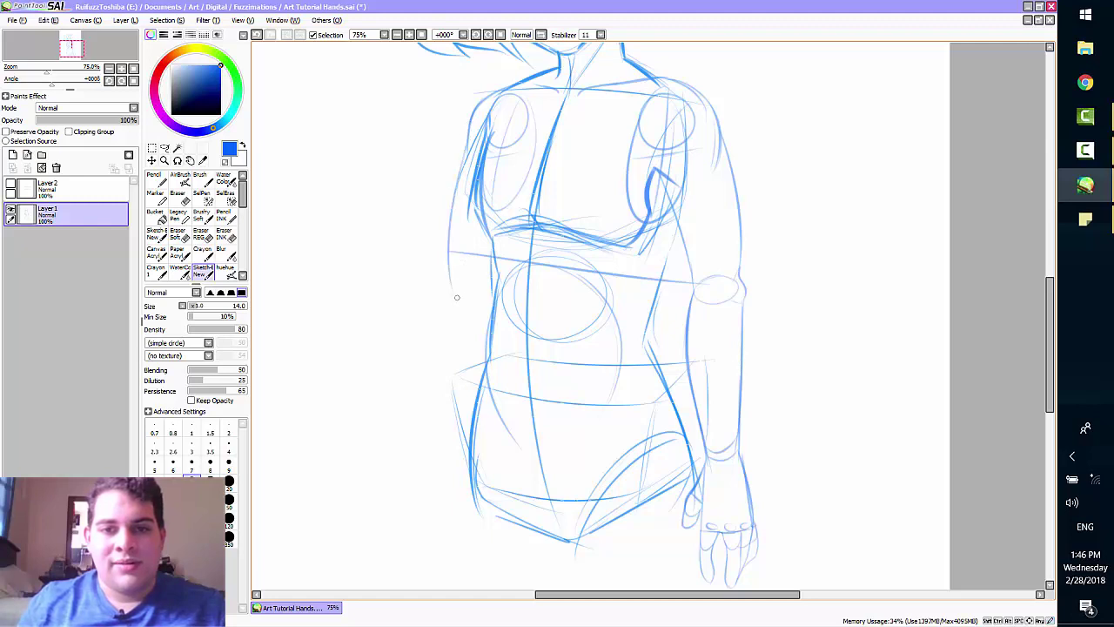
key(ctrl+z)
drag(470, 132, 467, 277)
key(ctrl+z)
mouse_move(462, 133)
mouse_down()
mouse_move(478, 321)
mouse_move(465, 288)
mouse_move(473, 296)
mouse_move(479, 281)
mouse_move(489, 321)
mouse_up()
key(ctrl+z)
mouse_move(489, 282)
mouse_down()
mouse_move(489, 317)
mouse_move(477, 290)
mouse_move(491, 312)
mouse_move(472, 313)
mouse_move(489, 316)
mouse_up()
key(ctrl+z)
key(ctrl+z)
key(ctrl+z)
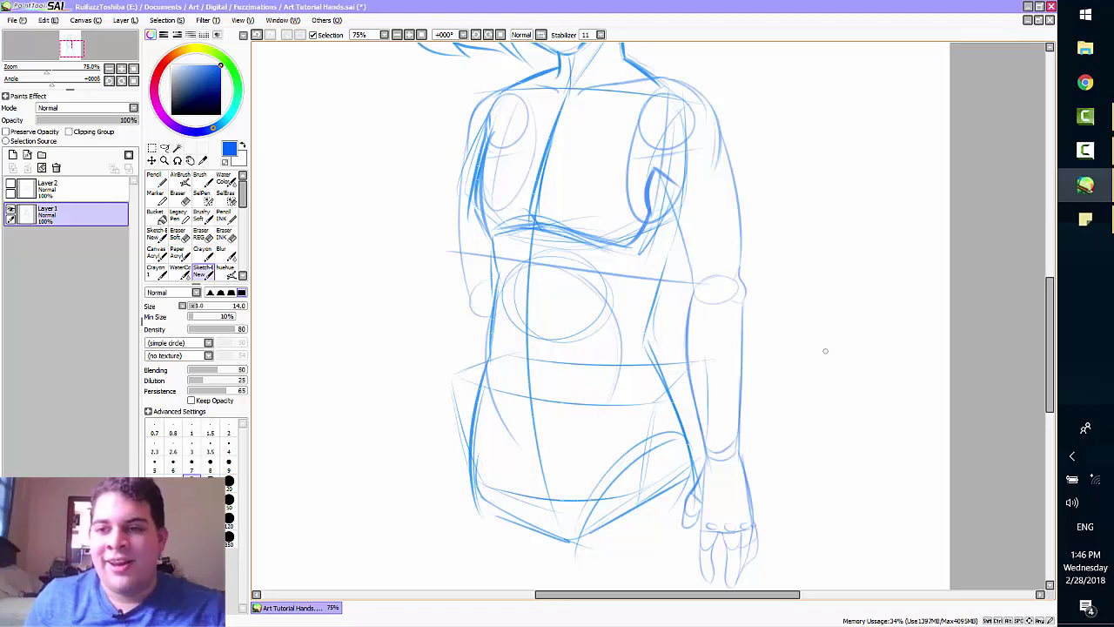
Step: Redraw the right elbow as a small oval higher up, level with the slanted elbow guide line
scroll(479, 296, down, 1)
scroll(483, 218, down, 1)
key(ctrl+z)
mouse_move(486, 167)
mouse_down()
mouse_move(468, 197)
mouse_move(486, 157)
mouse_move(470, 196)
mouse_move(467, 186)
mouse_move(490, 171)
mouse_move(462, 203)
mouse_move(462, 268)
mouse_up()
key(ctrl+z)
key(ctrl+z)
key(ctrl+z)
Step: Draw the right forearm's outer contour from the elbow past the hip, ending with a short curve at the wrist
mouse_move(465, 185)
mouse_down()
mouse_move(445, 286)
mouse_move(443, 318)
mouse_up()
key(ctrl+z)
drag(465, 174, 446, 300)
key(ctrl+z)
drag(465, 178, 451, 293)
key(ctrl+z)
drag(466, 172, 445, 325)
key(ctrl+z)
mouse_move(465, 184)
mouse_down()
mouse_move(460, 369)
mouse_move(456, 302)
mouse_move(453, 325)
mouse_move(470, 380)
mouse_up()
key(ctrl+z)
key(ctrl+z)
key(ctrl+z)
key(ctrl+z)
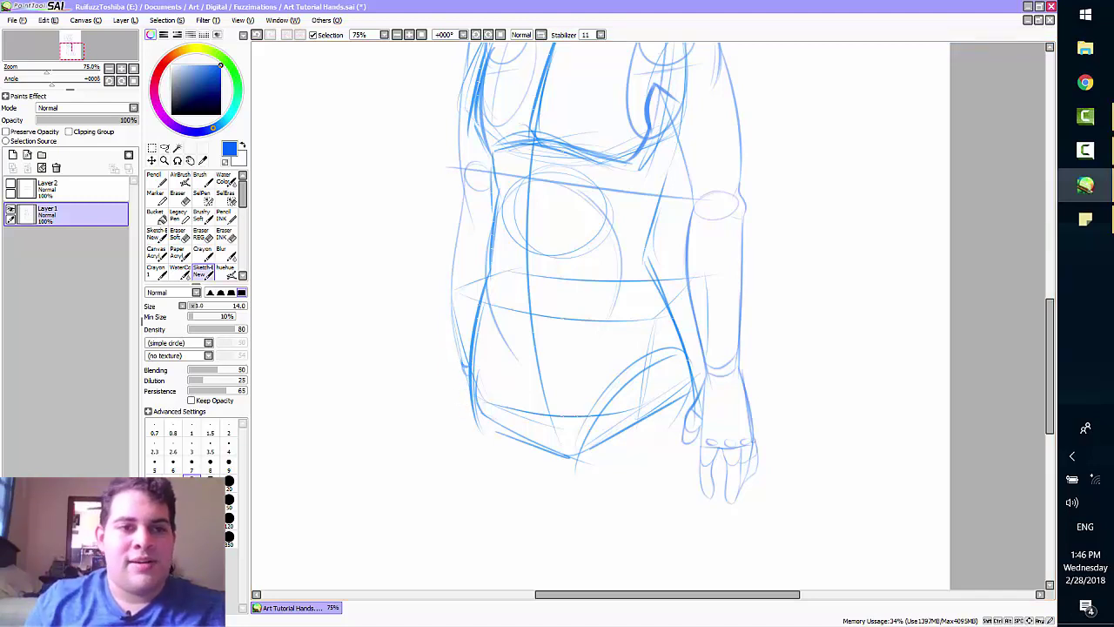
Step: Sketch a narrow upright oval below the right wrist as the palm's thumb-base guide
key(Page_Up)
key(Page_Up)
mouse_move(557, 348)
mouse_down()
mouse_move(595, 348)
mouse_move(750, 279)
mouse_up()
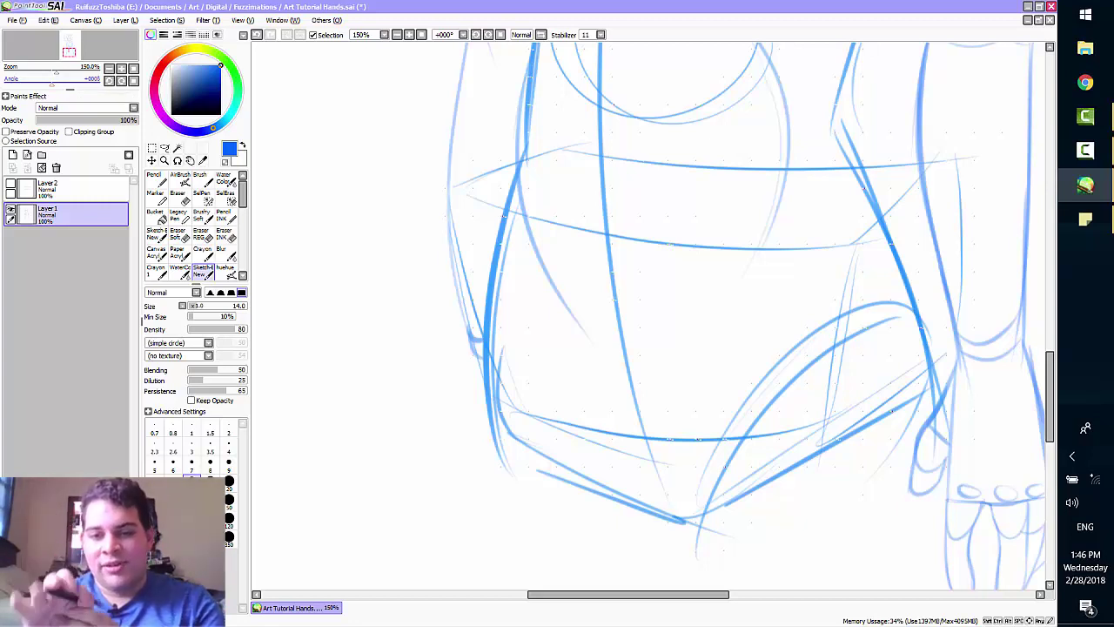
drag(721, 595, 737, 594)
scroll(915, 287, down, 4)
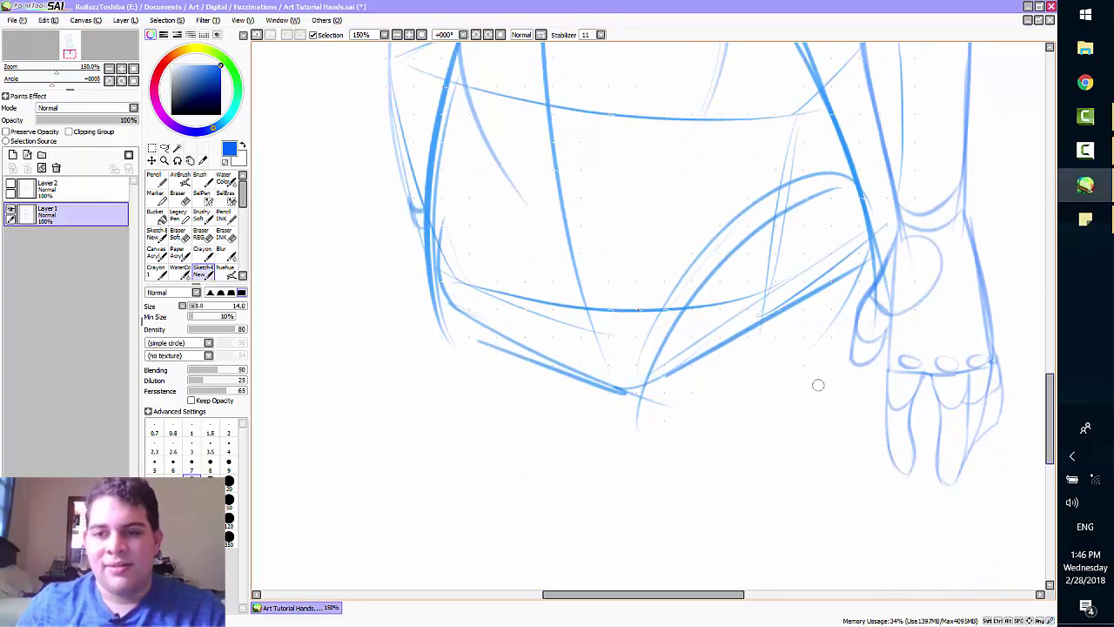
key(ctrl+z)
drag(419, 230, 410, 327)
key(ctrl+z)
key(ctrl+z)
key(ctrl+z)
drag(417, 219, 423, 333)
drag(420, 242, 442, 326)
key(ctrl+z)
mouse_move(426, 252)
mouse_down()
mouse_move(442, 296)
mouse_move(425, 268)
mouse_move(435, 325)
mouse_up()
key(ctrl+z)
Step: Draw the right palm's thumb-side edge from the wrist down past the bottom of the guide oval
drag(419, 256, 404, 350)
key(ctrl+z)
drag(411, 270, 394, 341)
key(ctrl+z)
drag(416, 261, 394, 334)
key(ctrl+z)
drag(416, 217, 409, 354)
key(ctrl+z)
Step: Draw the curved knuckle line across the bottom of the right palm and the palm's little-finger edge
mouse_move(414, 216)
mouse_down()
mouse_move(402, 364)
mouse_move(491, 365)
mouse_up()
key(ctrl+z)
key(ctrl+z)
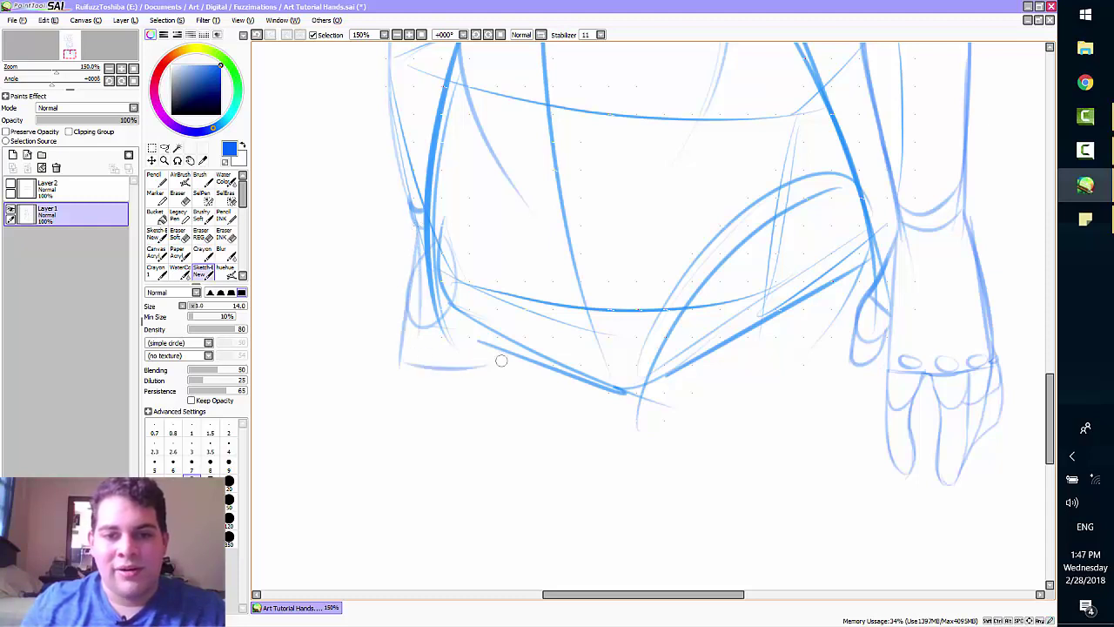
drag(479, 240, 486, 354)
key(ctrl+z)
drag(476, 243, 492, 367)
Step: Draw the right thumb's base line, slanting outward from the wrist to the thumb joint
drag(419, 260, 383, 345)
key(ctrl+z)
drag(416, 266, 402, 332)
key(ctrl+z)
drag(415, 263, 384, 338)
key(ctrl+z)
key(ctrl+z)
mouse_move(415, 251)
mouse_down()
mouse_move(388, 327)
mouse_move(414, 258)
mouse_move(391, 325)
mouse_move(403, 294)
mouse_move(392, 305)
mouse_move(403, 332)
mouse_move(391, 305)
mouse_move(404, 332)
mouse_up()
key(ctrl+z)
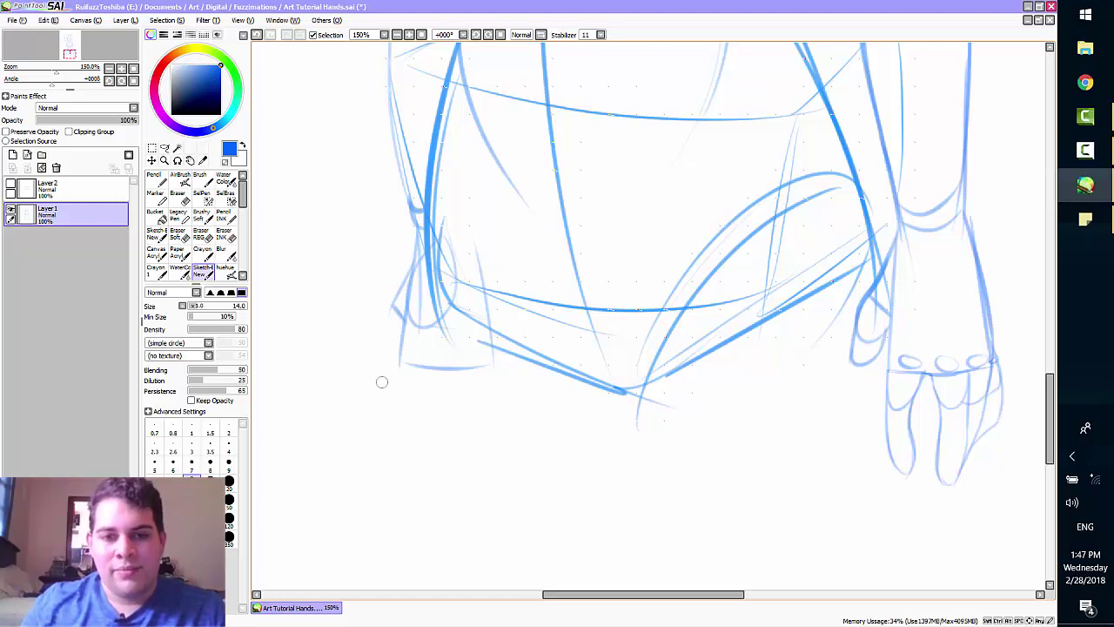
Step: Draw the right thumb's middle joint as a small curve at the end of the base line
drag(393, 306, 401, 337)
key(ctrl+z)
key(ctrl+z)
drag(399, 291, 385, 337)
key(ctrl+z)
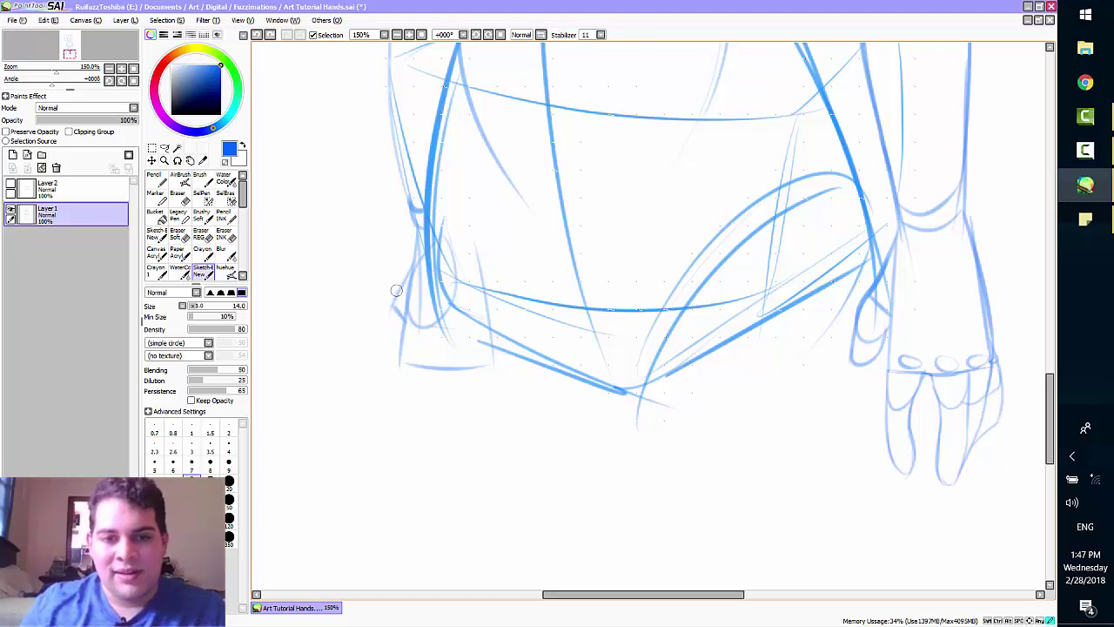
drag(398, 291, 389, 329)
key(ctrl+z)
drag(398, 291, 389, 331)
key(ctrl+z)
drag(400, 291, 397, 344)
key(ctrl+z)
key(ctrl+z)
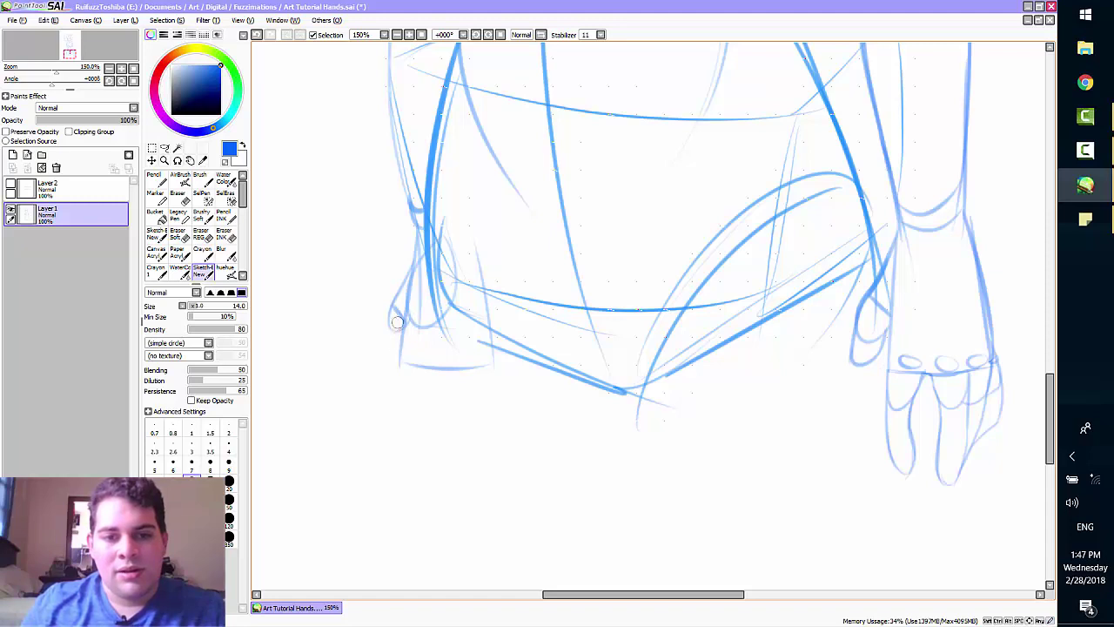
Step: Draw the right thumb's rounded tip below the joint and darken the lower curve of the palm's guide oval
key(ctrl+z)
drag(394, 303, 380, 357)
key(ctrl+z)
mouse_move(396, 302)
mouse_down()
mouse_move(380, 347)
mouse_move(403, 338)
mouse_move(382, 352)
mouse_move(446, 303)
mouse_move(416, 327)
mouse_up()
key(ctrl+z)
key(ctrl+z)
key(ctrl+z)
key(ctrl+z)
key(ctrl+z)
key(ctrl+z)
key(ctrl+z)
key(ctrl+z)
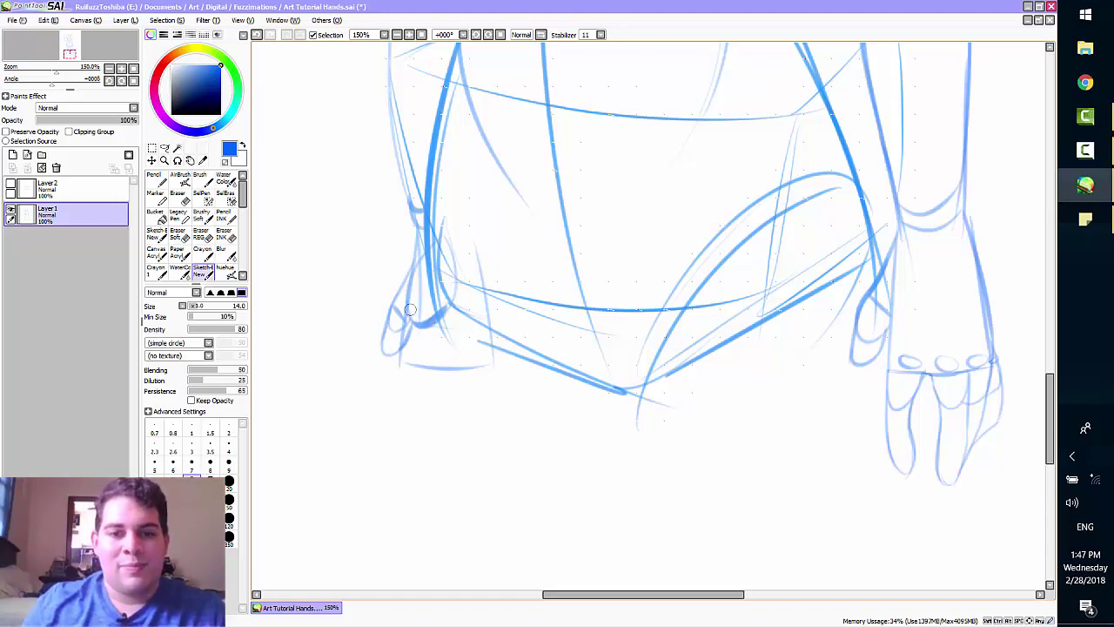
Step: Darken the right thumb's outer contour from the wrist toward the tip
drag(430, 244, 395, 295)
key(ctrl+z)
key(ctrl+z)
mouse_move(420, 238)
mouse_down()
mouse_move(381, 346)
mouse_move(392, 354)
mouse_up()
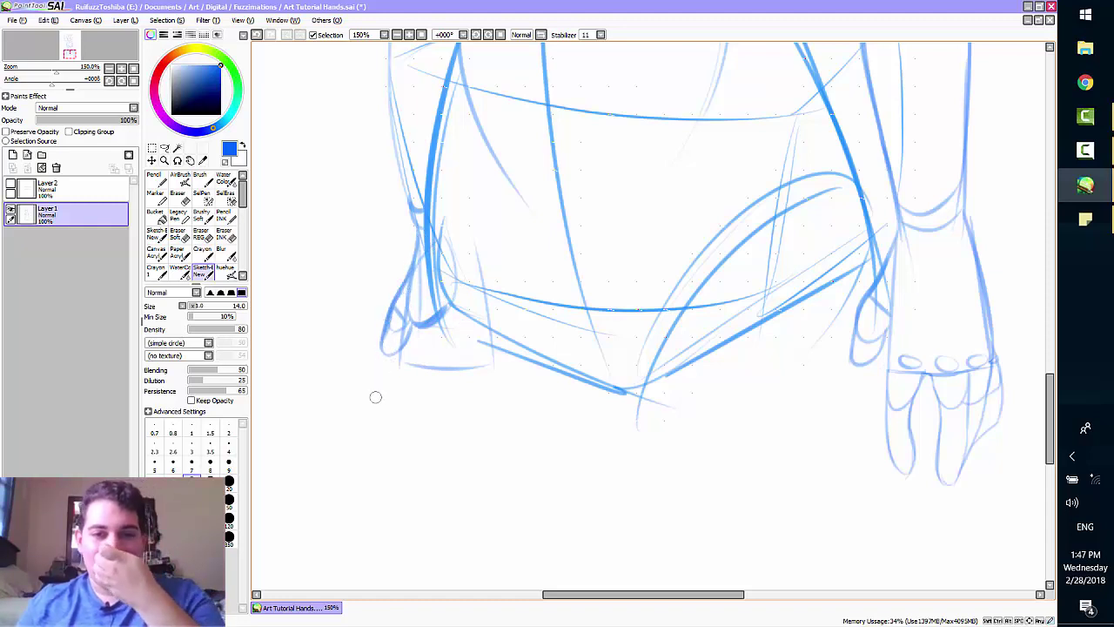
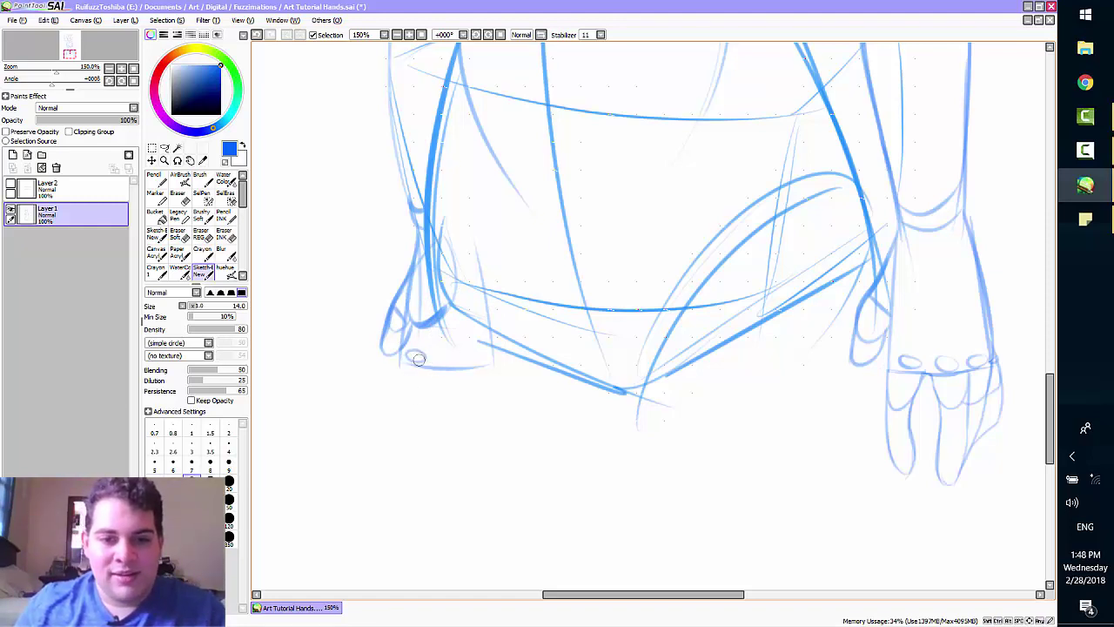
Step: Draw the remaining knuckle ovals above the right hand's knuckle line and the index finger's curved first segment below it
drag(450, 353, 475, 353)
key(ctrl+z)
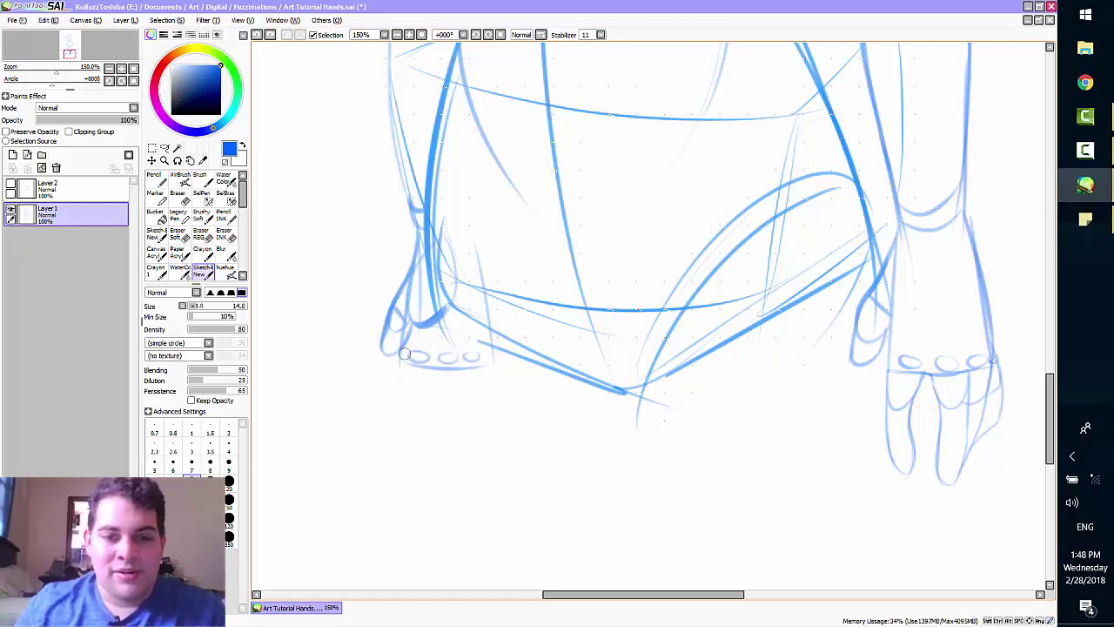
mouse_move(403, 350)
mouse_down()
mouse_move(417, 389)
mouse_move(402, 376)
mouse_move(418, 387)
mouse_up()
key(ctrl+z)
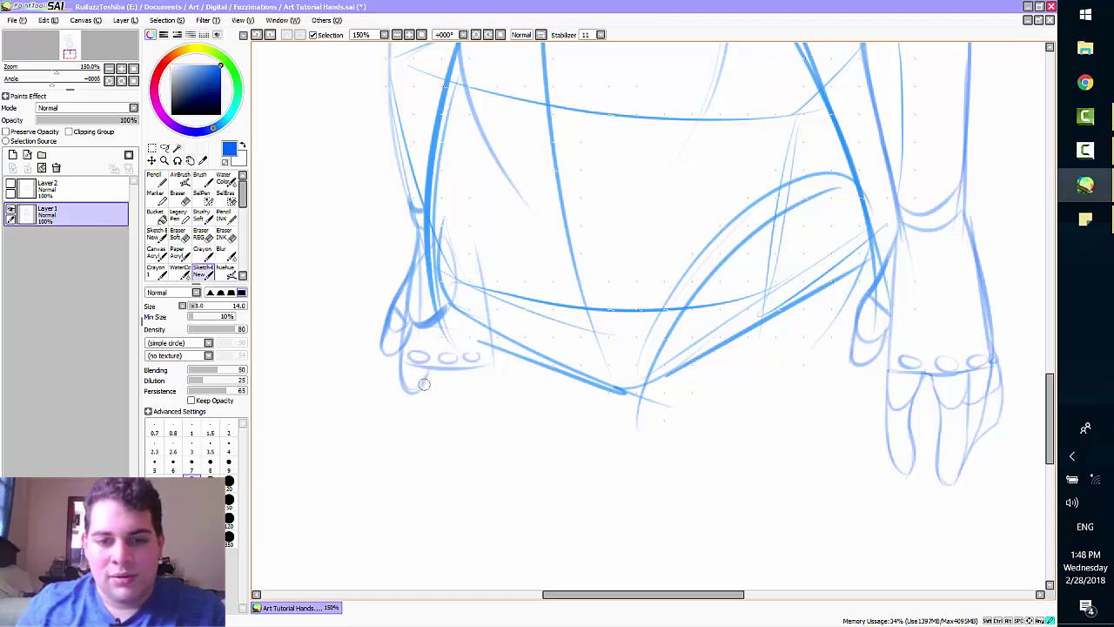
Step: Draw the curved first segments of the right hand's middle, ring and little fingers below the knuckle line
drag(427, 383, 450, 374)
key(ctrl+z)
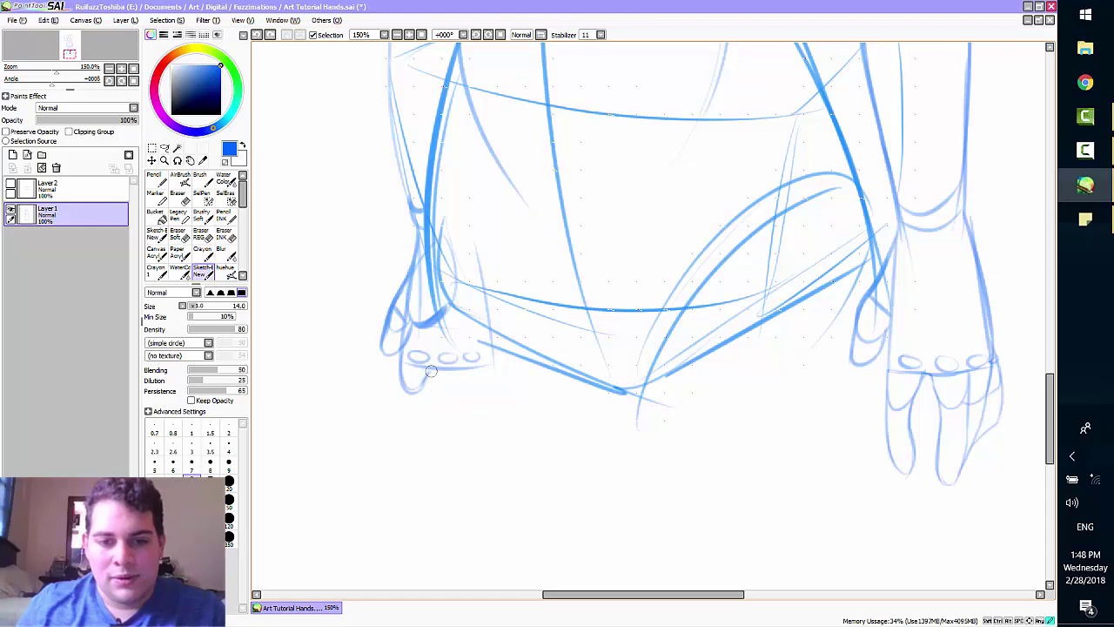
key(ctrl+z)
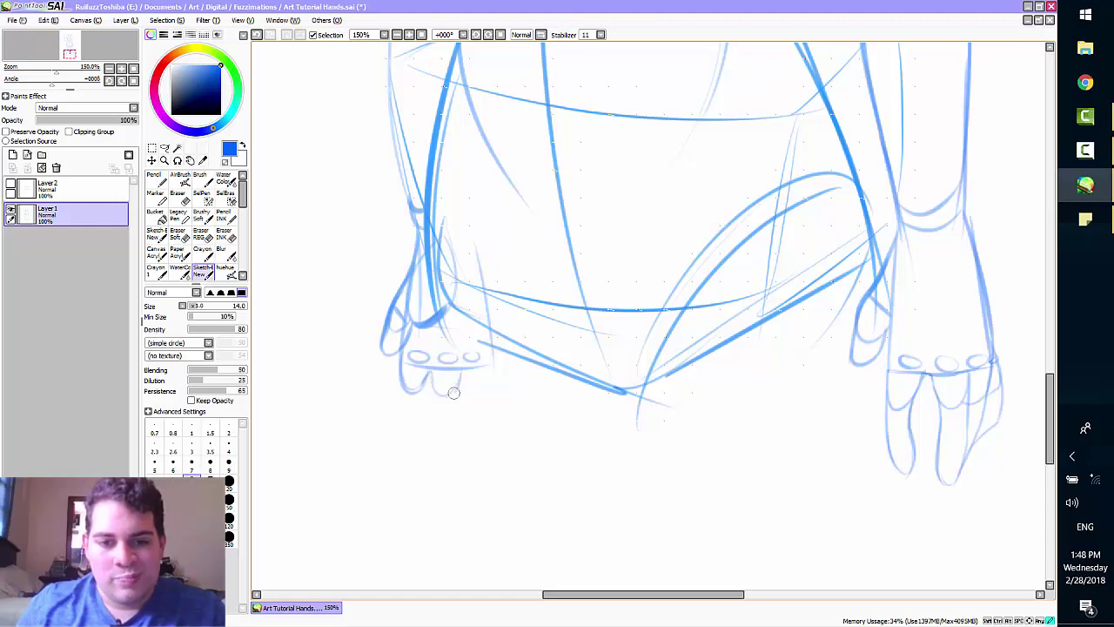
key(ctrl+z)
drag(460, 392, 479, 365)
key(ctrl+z)
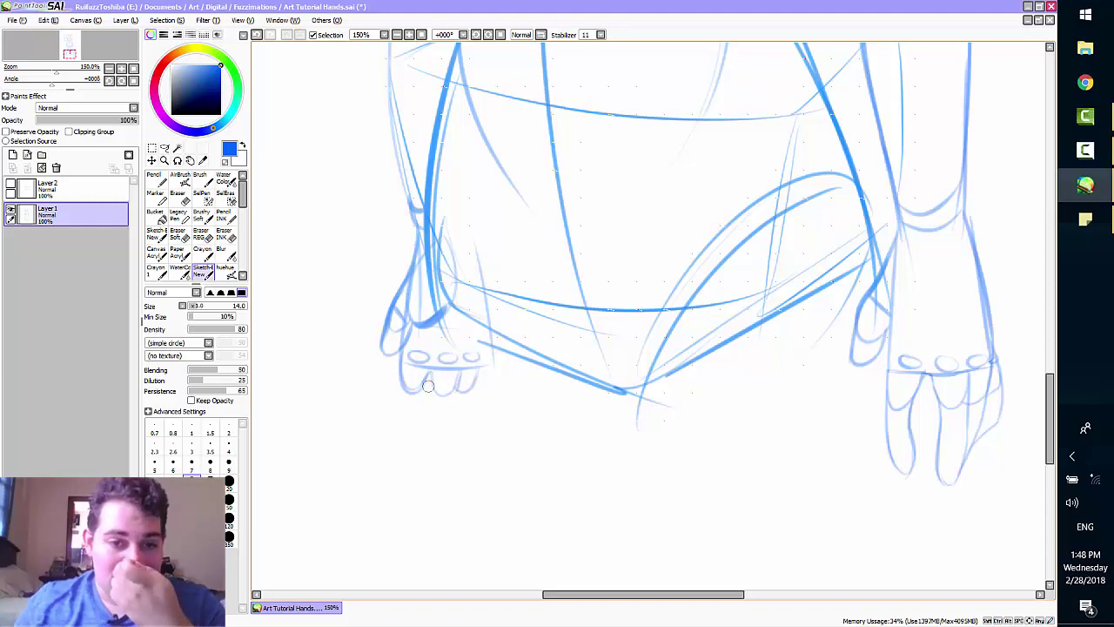
key(ctrl+z)
drag(493, 363, 477, 383)
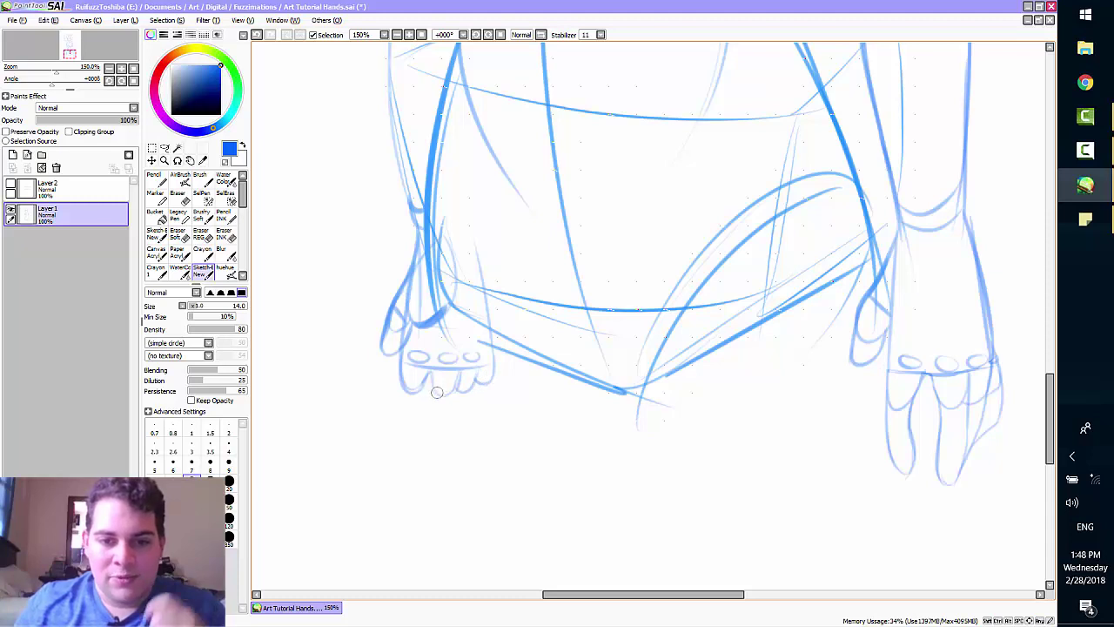
Step: Draw the right index finger's outer contour down from the knuckle line and add a fingertip oval at its end
drag(402, 371, 408, 443)
key(ctrl+z)
key(ctrl+z)
mouse_move(401, 365)
mouse_down()
mouse_move(413, 447)
mouse_move(398, 424)
mouse_move(408, 470)
mouse_up()
key(ctrl+z)
drag(402, 364, 416, 464)
drag(403, 417, 416, 473)
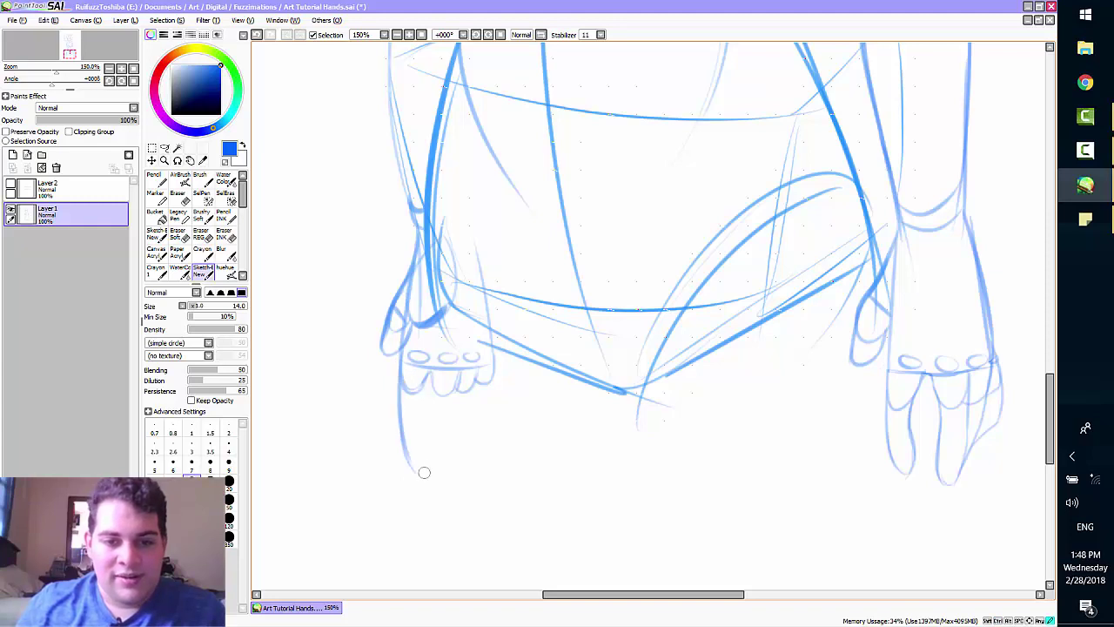
drag(415, 429, 429, 448)
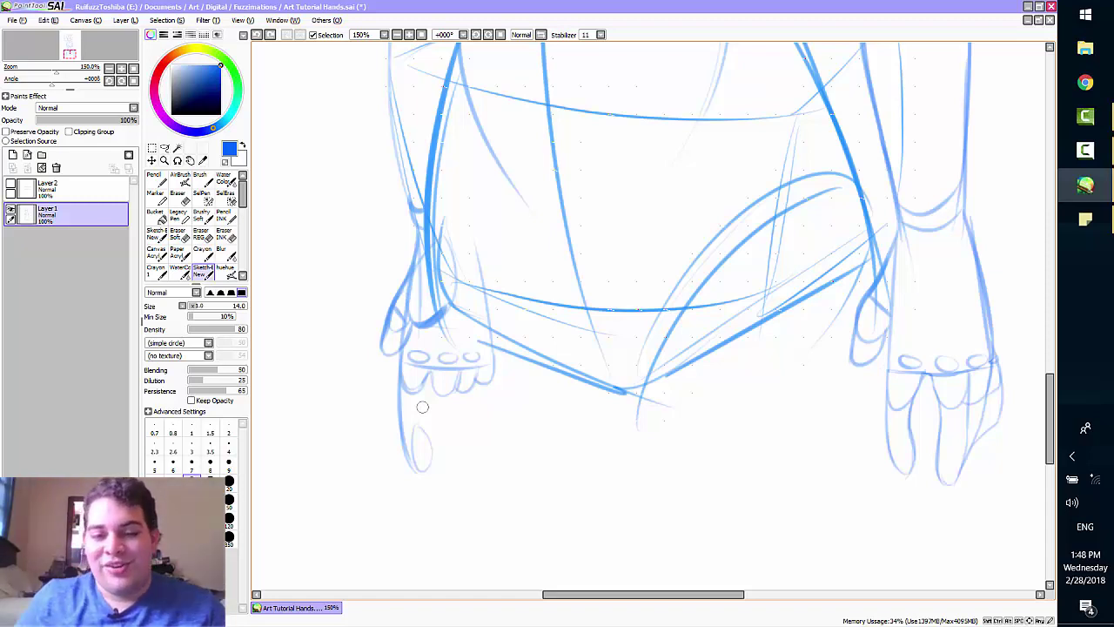
Step: Draw the right index finger's inner contour from its first segment down around the fingertip to close the finger
drag(424, 377, 421, 472)
key(ctrl+z)
drag(422, 418, 414, 470)
key(ctrl+z)
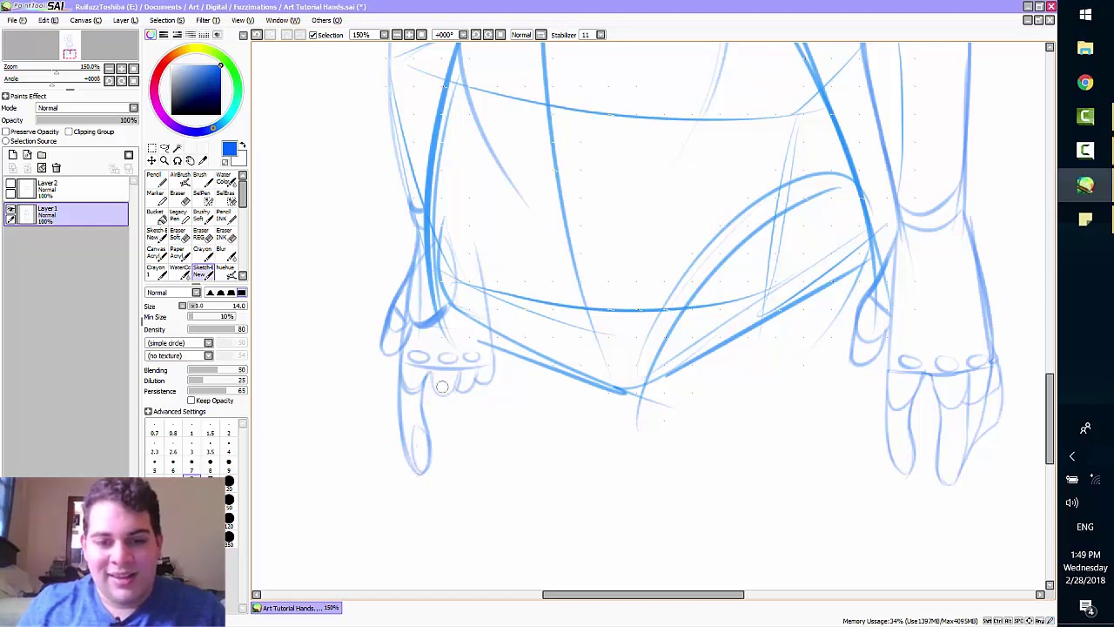
Step: Draw the right middle finger's contour on the index finger's side and add its fingertip oval
key(ctrl+z)
drag(431, 373, 449, 471)
key(ctrl+z)
key(ctrl+z)
mouse_move(438, 419)
mouse_down()
mouse_move(452, 481)
mouse_move(444, 428)
mouse_move(457, 429)
mouse_move(454, 472)
mouse_move(434, 438)
mouse_move(454, 473)
mouse_move(443, 468)
mouse_move(461, 456)
mouse_move(453, 472)
mouse_move(462, 456)
mouse_move(443, 466)
mouse_move(461, 454)
mouse_move(455, 475)
mouse_move(460, 438)
mouse_up()
key(ctrl+z)
key(ctrl+z)
key(ctrl+z)
Step: Draw the right middle finger's opposite contour from its first segment down around the fingertip to close the finger
mouse_move(456, 383)
mouse_down()
mouse_move(462, 446)
mouse_move(476, 376)
mouse_move(471, 416)
mouse_up()
key(ctrl+z)
key(ctrl+z)
key(ctrl+z)
key(ctrl+z)
drag(471, 414, 462, 469)
key(ctrl+z)
Step: Draw the right ring finger's contour from the knuckle line down beside the middle finger, so it sits partly behind it
drag(493, 363, 484, 437)
mouse_move(492, 397)
mouse_down()
mouse_move(476, 456)
mouse_move(483, 422)
mouse_move(477, 449)
mouse_move(471, 414)
mouse_move(472, 453)
mouse_up()
key(ctrl+z)
key(ctrl+z)
key(ctrl+z)
key(ctrl+z)
drag(493, 361, 478, 425)
key(ctrl+z)
key(ctrl+z)
mouse_move(487, 319)
mouse_down()
mouse_move(486, 389)
mouse_move(492, 364)
mouse_move(477, 379)
mouse_up()
key(ctrl+z)
drag(492, 341, 473, 419)
key(ctrl+z)
drag(480, 368, 468, 450)
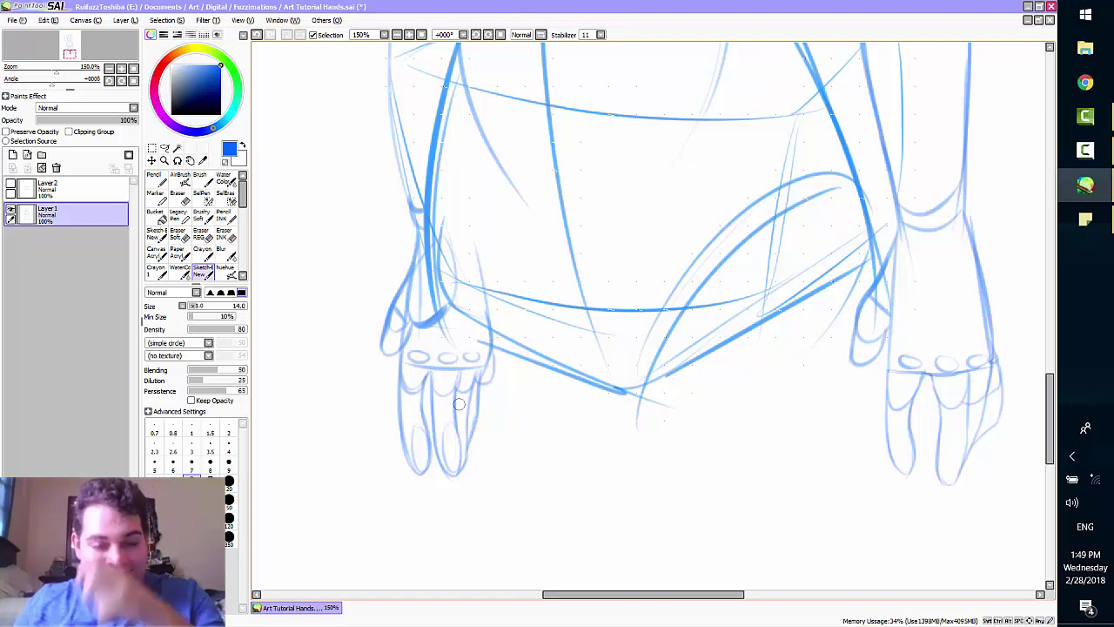
Step: Darken the right hand's knuckle line above the middle and ring fingers
key(ctrl+z)
drag(424, 381, 467, 364)
key(ctrl+z)
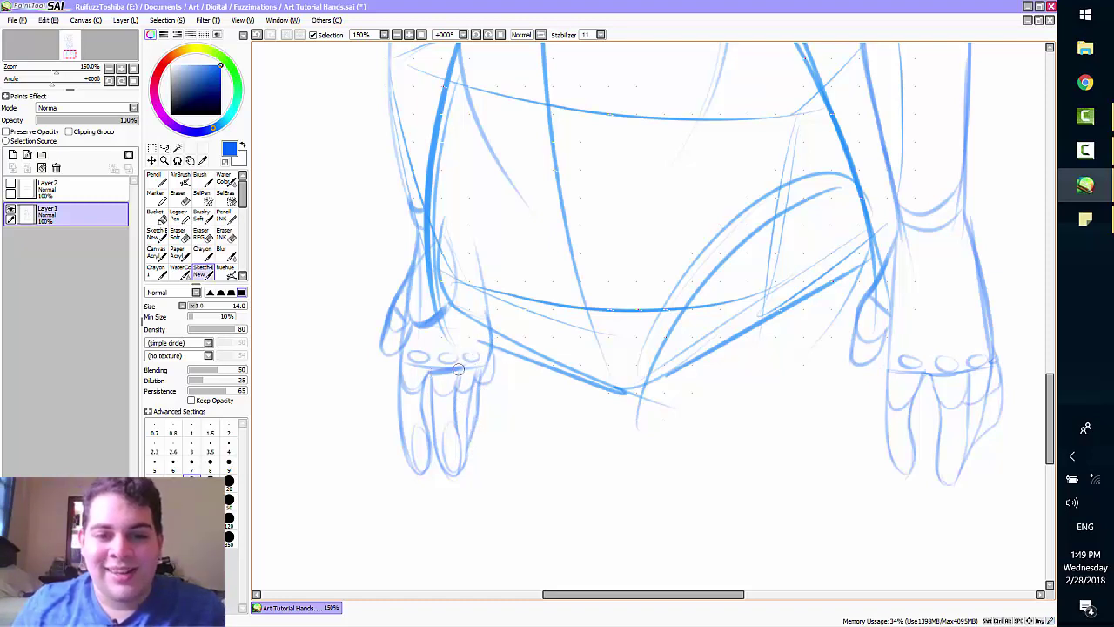
key(ctrl+z)
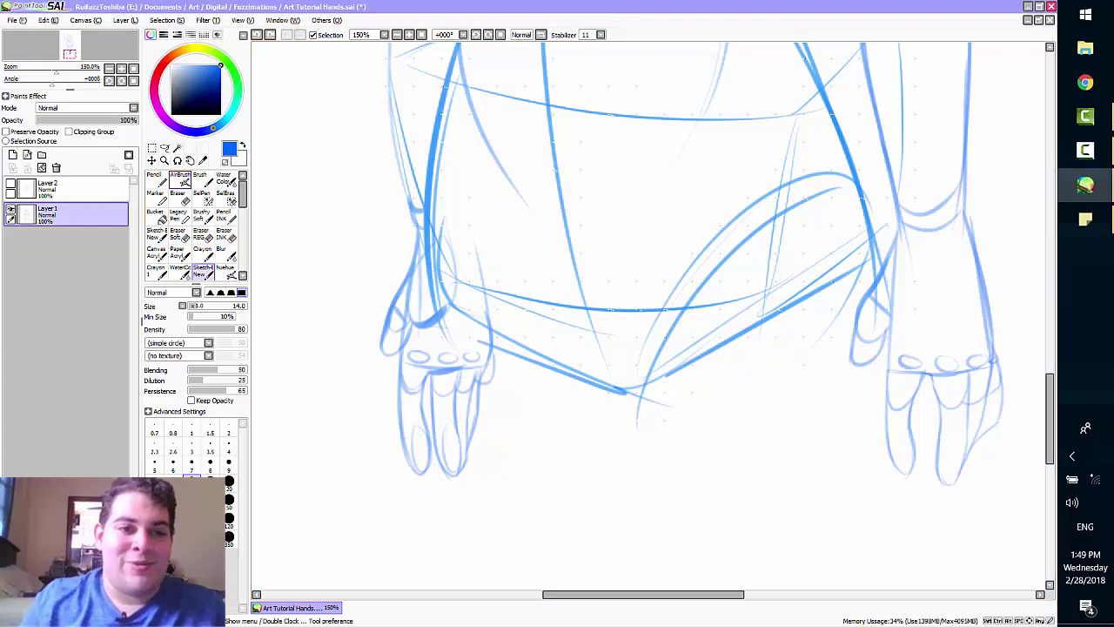
Step: Lasso the right index finger, shorten and slant it away from the middle finger with Free Deform, and clear the selection
click(165, 148)
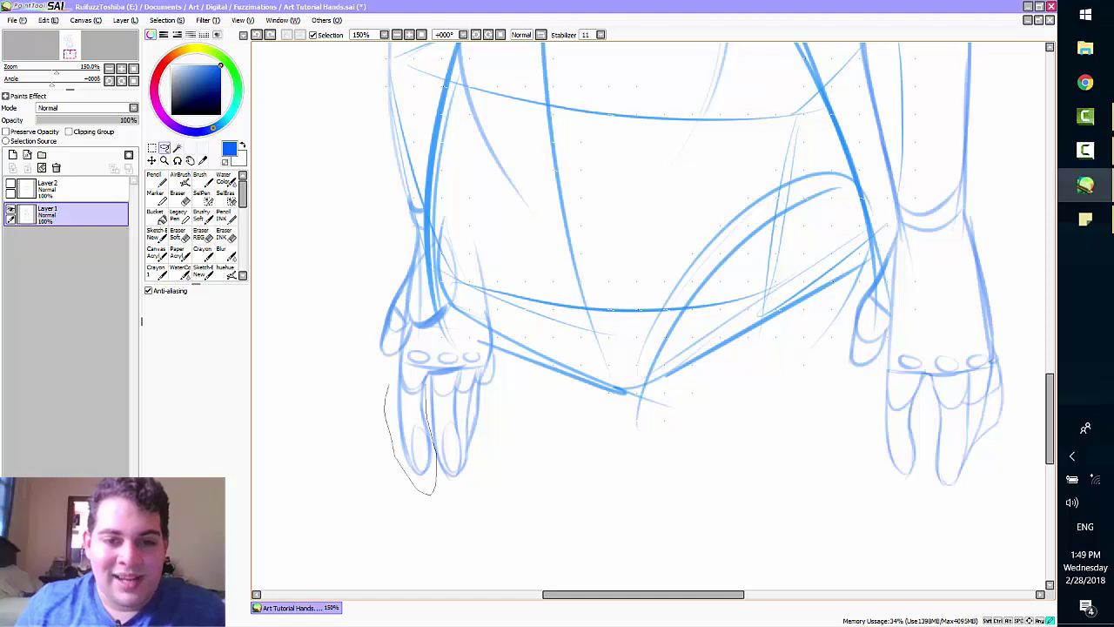
drag(432, 492, 425, 365)
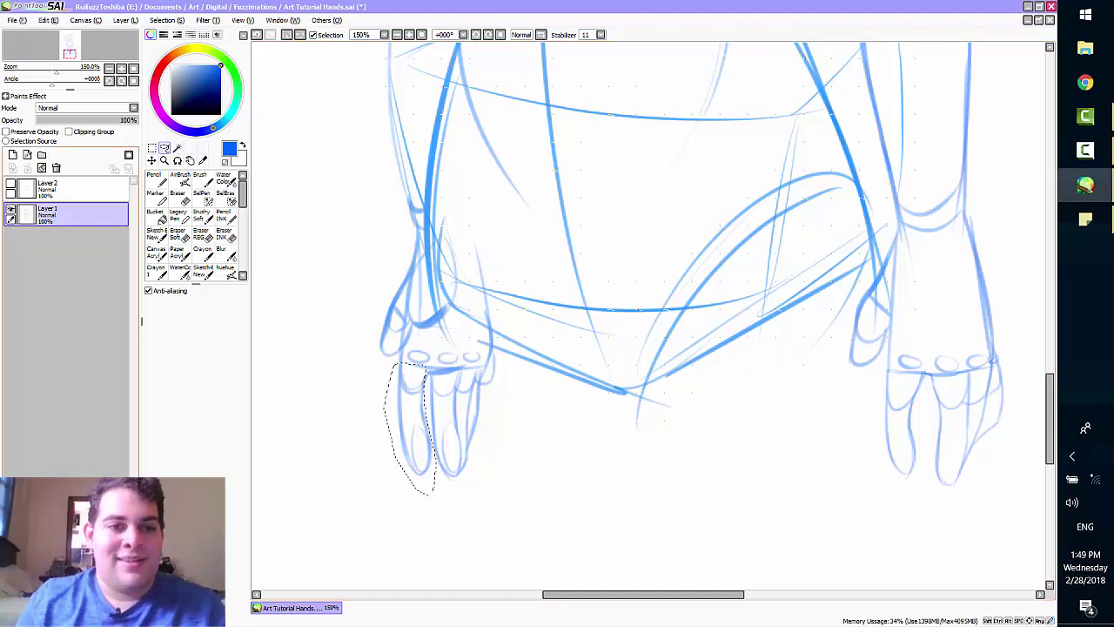
key(ctrl+t)
click(171, 346)
drag(416, 479, 409, 465)
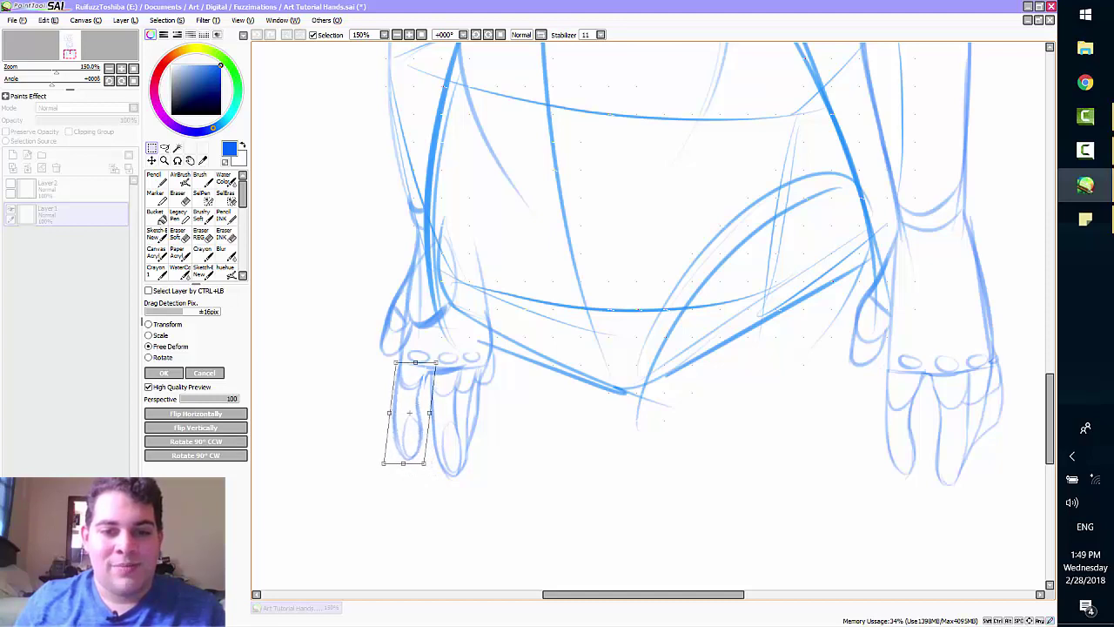
click(164, 373)
key(ctrl+d)
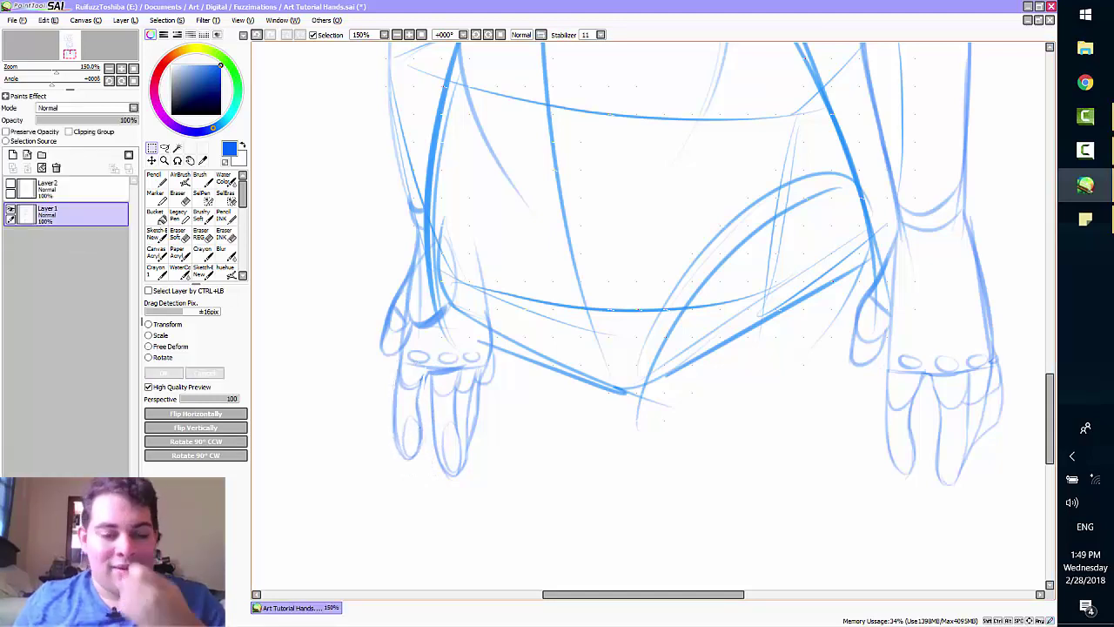
Step: Erase the knuckle ovals above the right hand's knuckle line with the Eraser REG brush at size 14
click(225, 235)
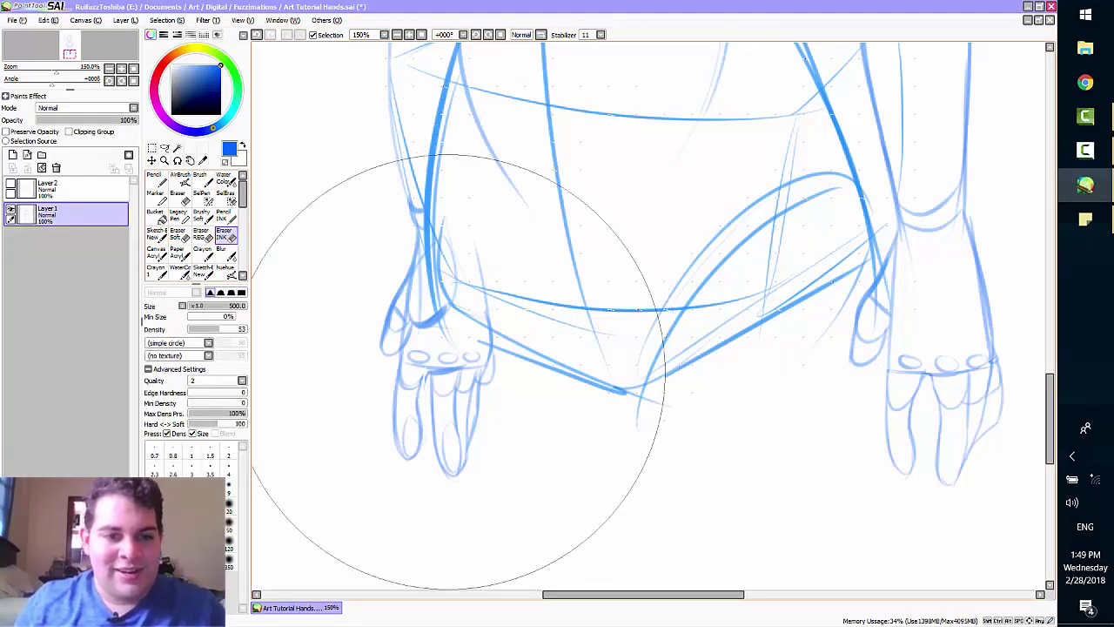
click(201, 235)
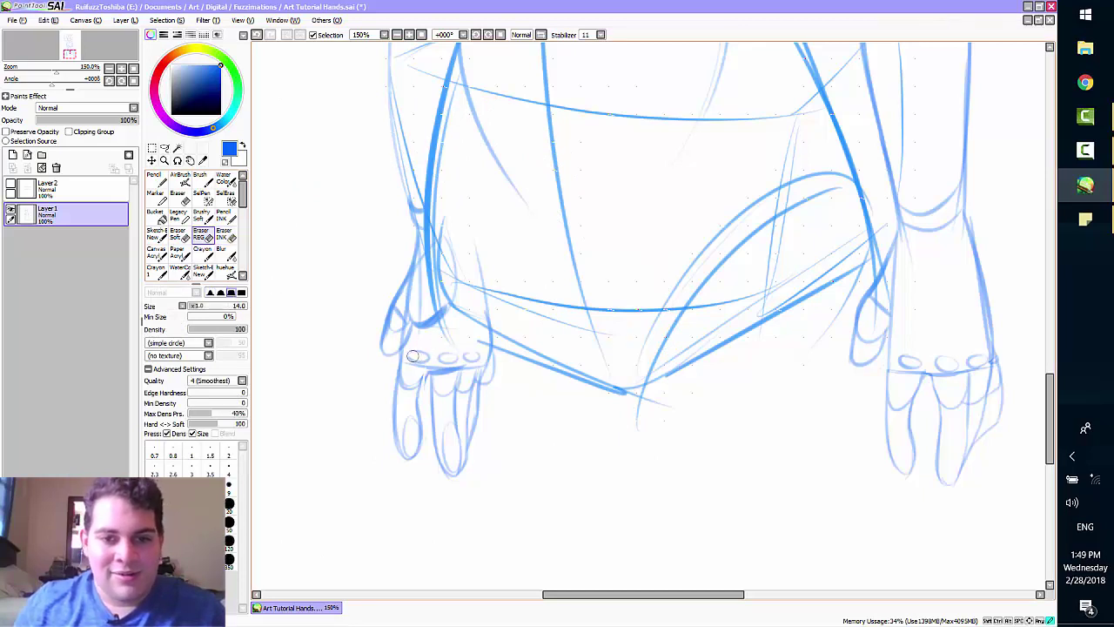
drag(423, 353, 458, 359)
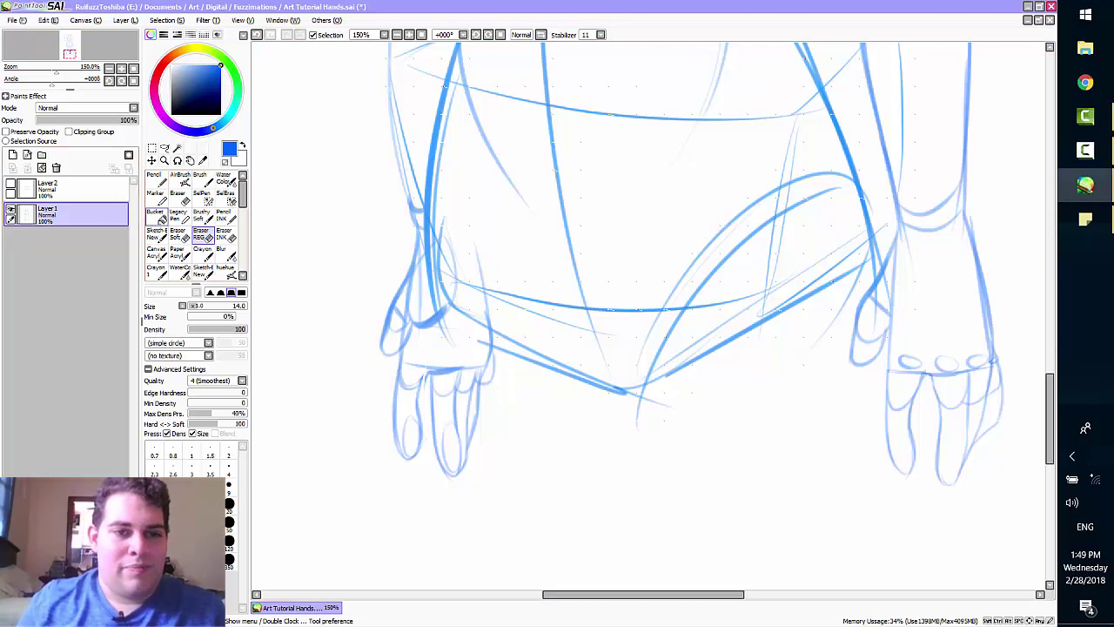
Step: Return to the sketch brush and restate the base line of the right hand's fingers where they meet the palm
click(179, 253)
click(202, 271)
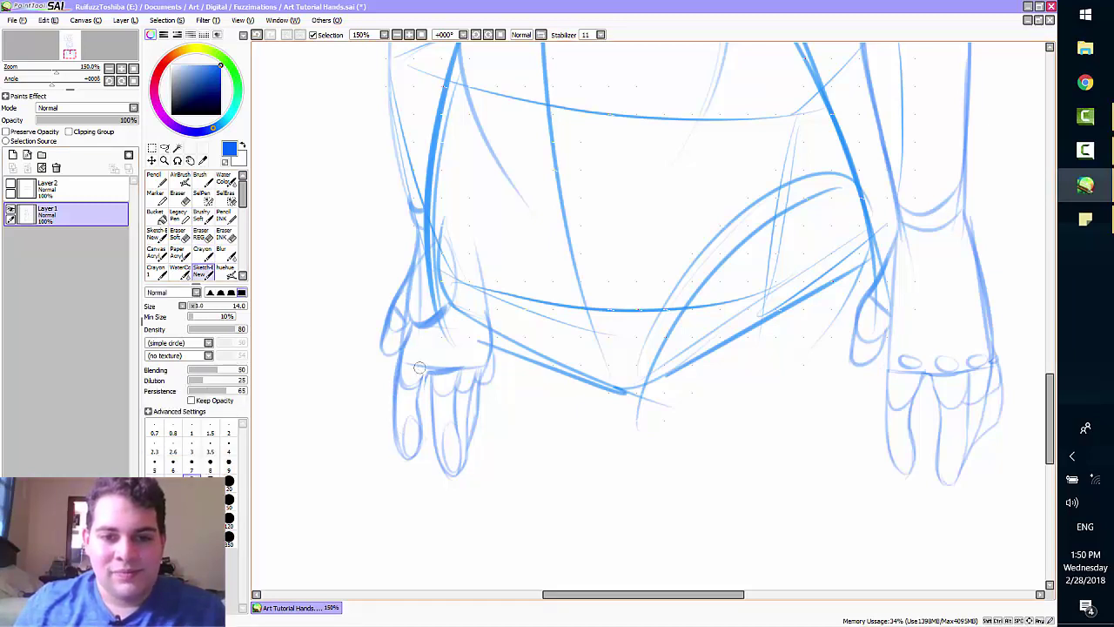
key(ctrl+z)
drag(426, 373, 477, 364)
key(ctrl+z)
Step: Draw a rounded contour along the right palm's body-side edge, from near the wrist down to the finger base line
mouse_move(488, 312)
mouse_down()
mouse_move(491, 356)
mouse_move(489, 321)
mouse_move(455, 374)
mouse_move(492, 360)
mouse_move(492, 326)
mouse_move(480, 371)
mouse_move(469, 369)
mouse_move(483, 370)
mouse_move(434, 373)
mouse_move(478, 367)
mouse_move(440, 372)
mouse_up()
key(ctrl+z)
key(ctrl+z)
key(ctrl+z)
key(ctrl+z)
key(ctrl+z)
key(ctrl+z)
key(ctrl+z)
mouse_move(453, 252)
mouse_down()
mouse_move(488, 283)
mouse_move(467, 251)
mouse_move(477, 296)
mouse_move(458, 275)
mouse_move(490, 316)
mouse_move(463, 307)
mouse_move(482, 274)
mouse_move(471, 255)
mouse_move(492, 329)
mouse_up()
key(ctrl+z)
key(ctrl+z)
mouse_move(475, 261)
mouse_down()
mouse_move(495, 330)
mouse_move(483, 371)
mouse_up()
key(ctrl+z)
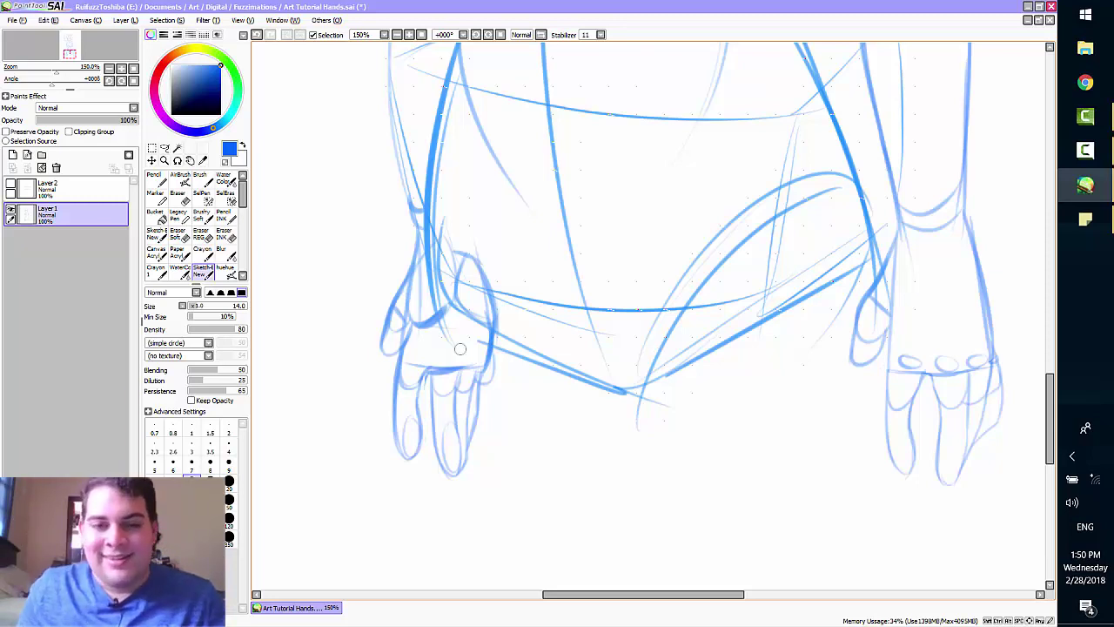
Step: Erase the rounded contour's upper part and the torso lines crossing beside the right palm, using an eraser size of 35
click(224, 235)
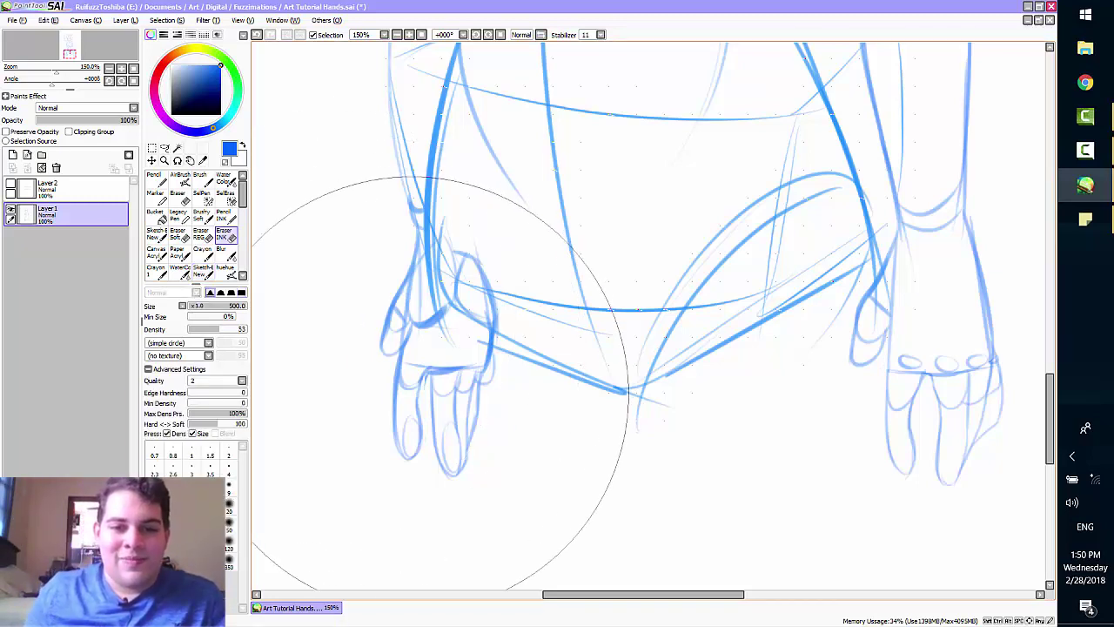
click(201, 236)
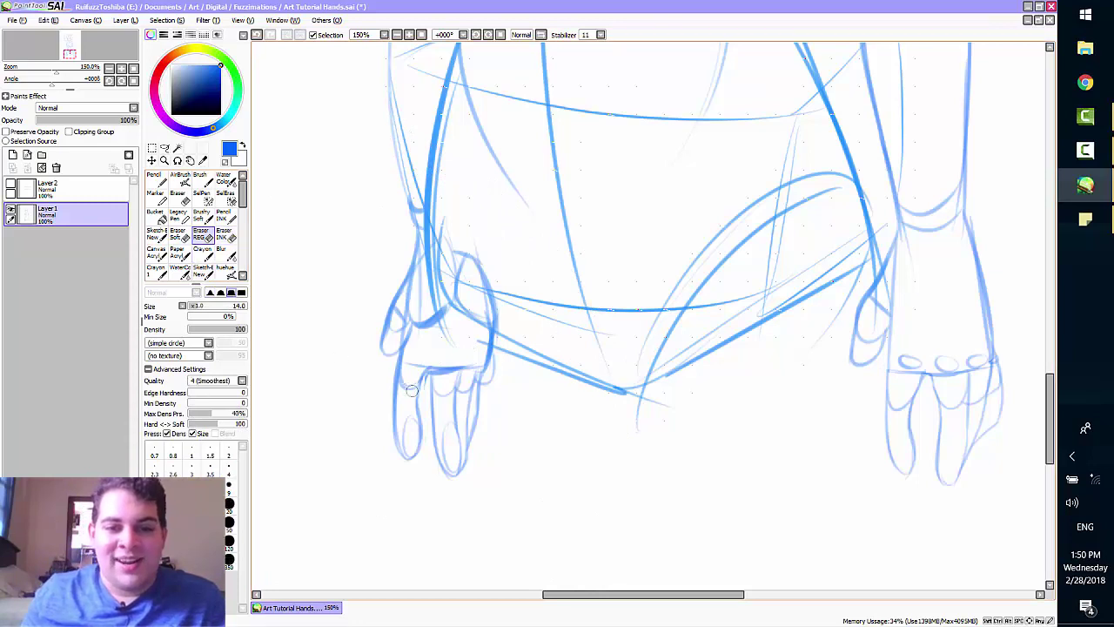
mouse_move(409, 375)
mouse_down()
mouse_move(400, 420)
mouse_move(398, 380)
mouse_move(390, 420)
mouse_move(398, 379)
mouse_move(390, 412)
mouse_move(399, 382)
mouse_move(412, 459)
mouse_move(420, 423)
mouse_up()
key(ctrl+z)
key(ctrl+z)
key(ctrl+z)
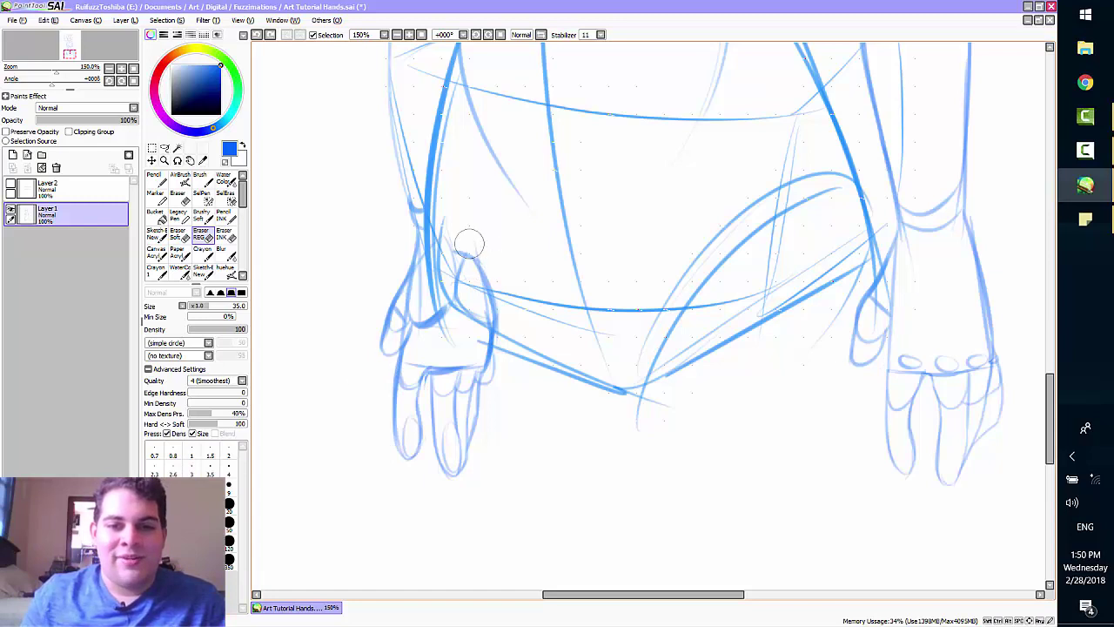
mouse_move(468, 308)
mouse_down()
mouse_move(469, 276)
mouse_move(476, 249)
mouse_move(503, 291)
mouse_up()
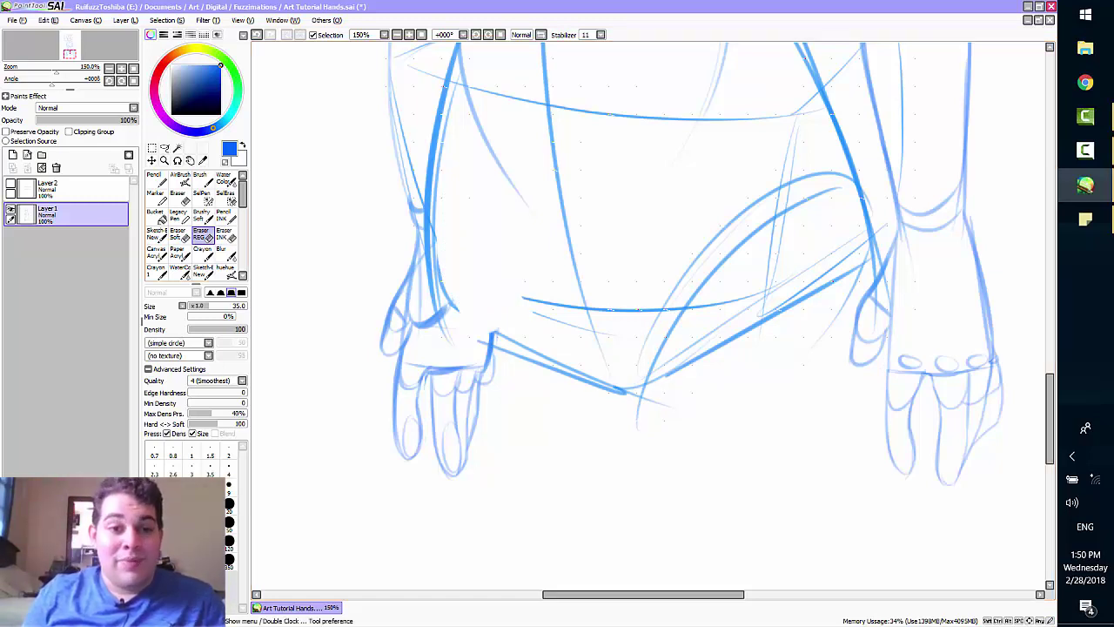
Step: Redraw the erased line with the sketch brush from the right wrist across the palm's edge to the lower torso line
click(201, 216)
click(203, 271)
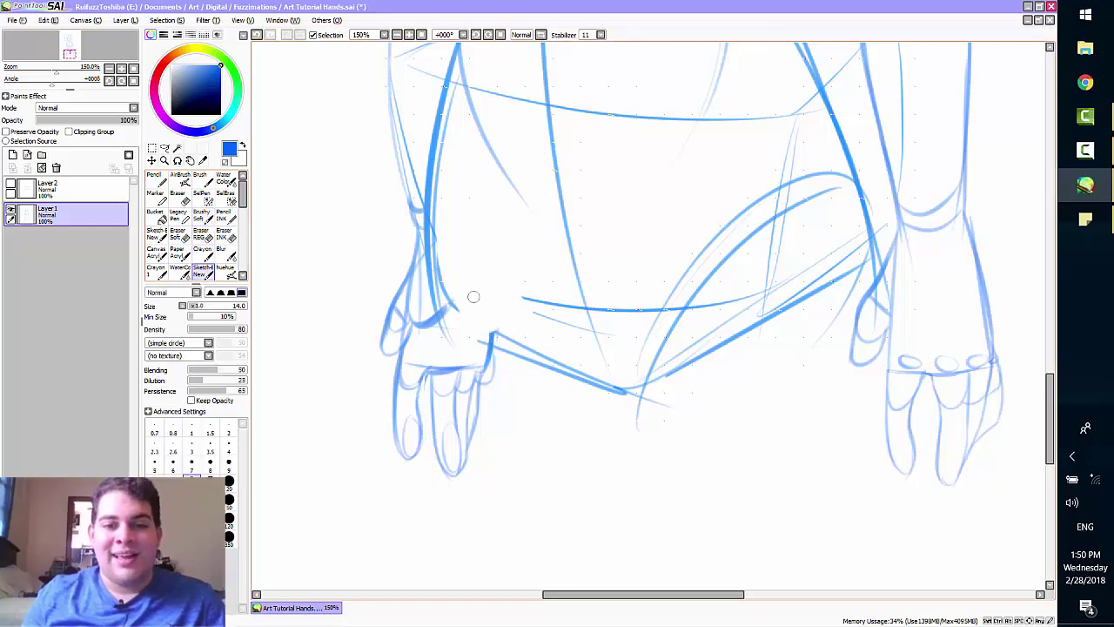
drag(446, 296, 535, 361)
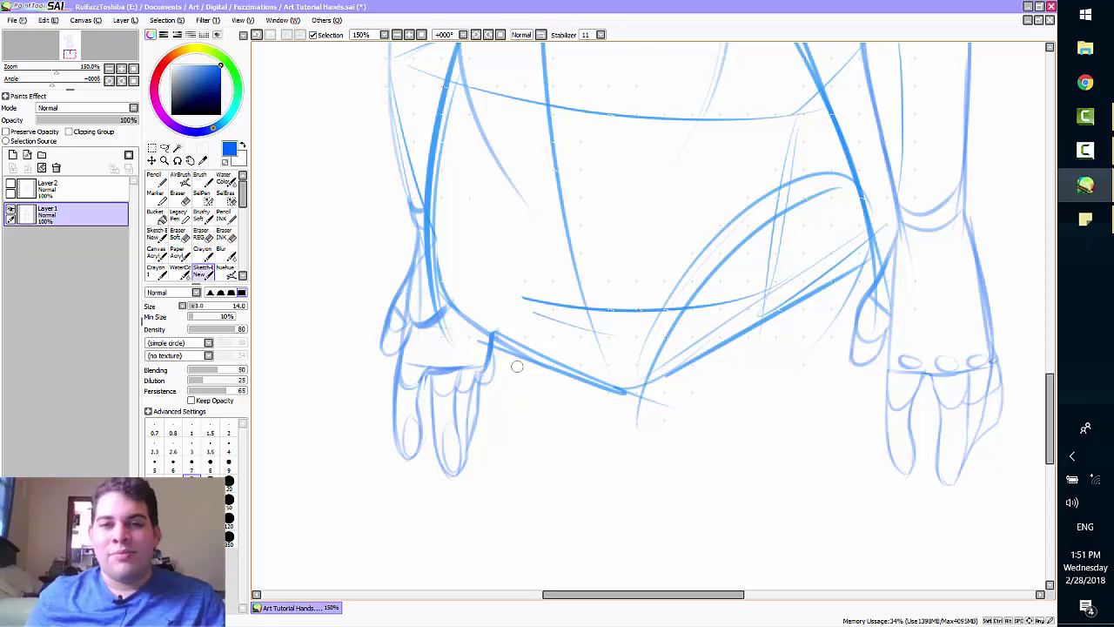
Step: Examine the whole figure's arms and hands, including a closer view of the torso and arms
click(133, 69)
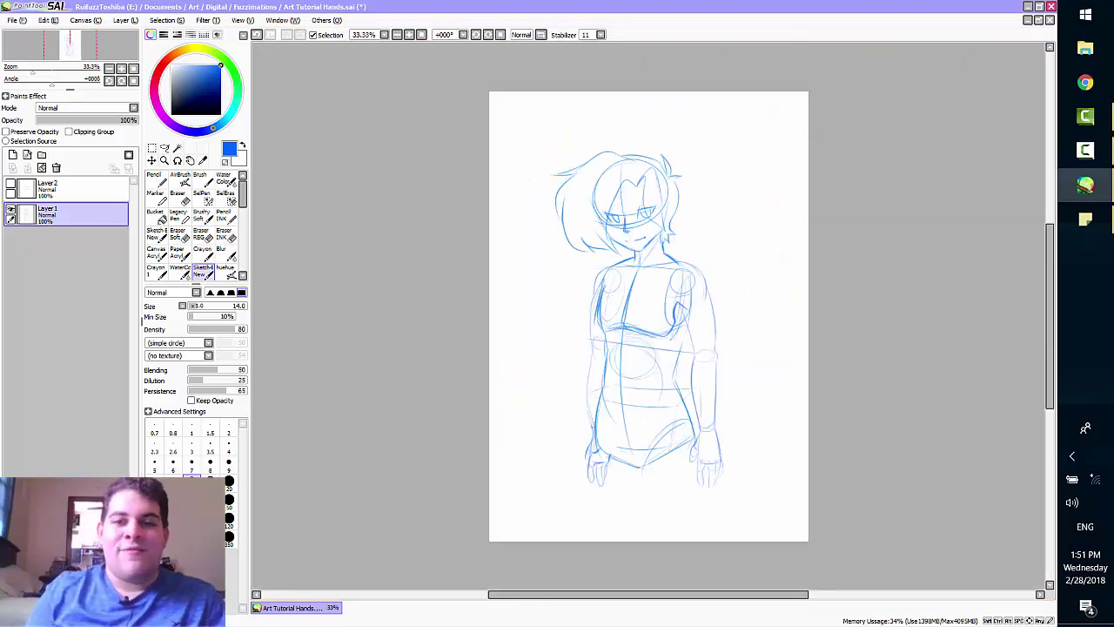
scroll(648, 316, up, 3)
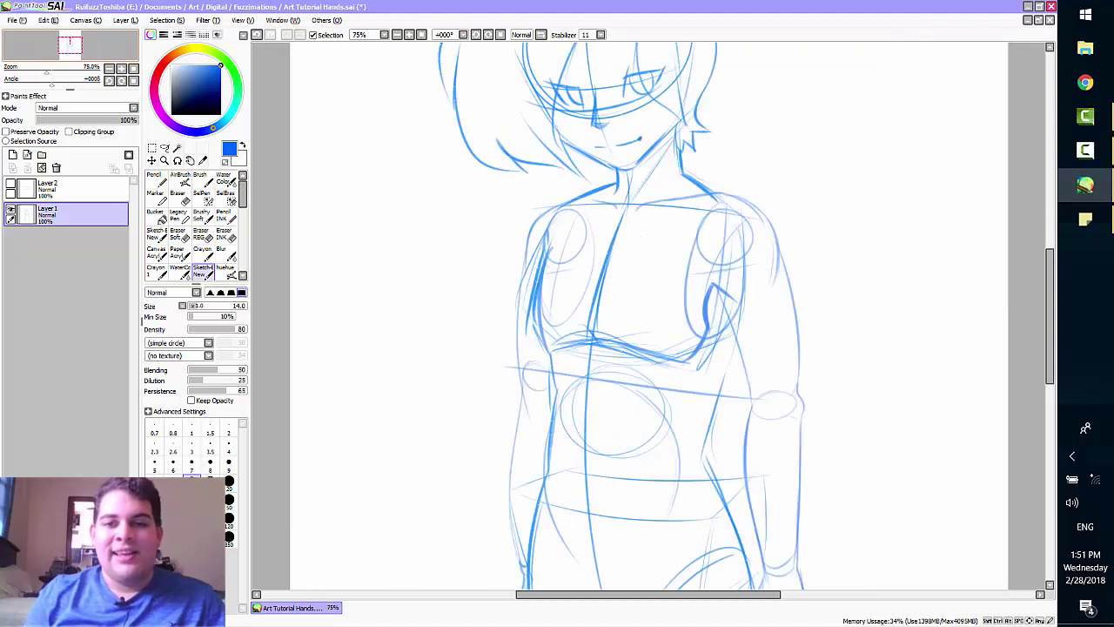
mouse_move(649, 316)
mouse_down()
mouse_move(513, 451)
mouse_move(552, 431)
mouse_move(571, 277)
mouse_up()
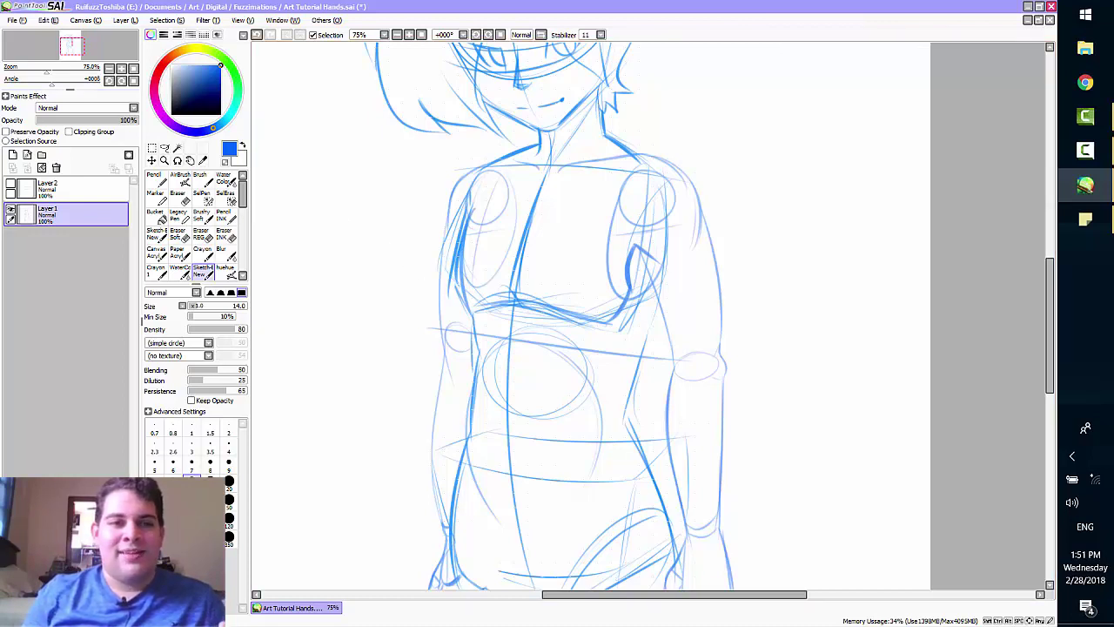
click(133, 69)
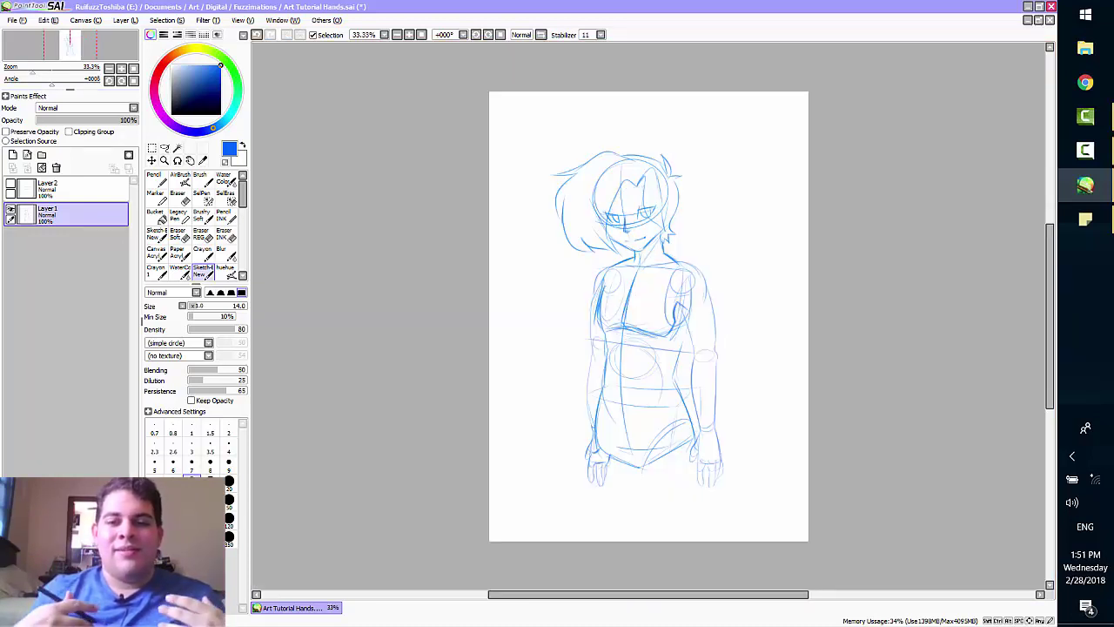